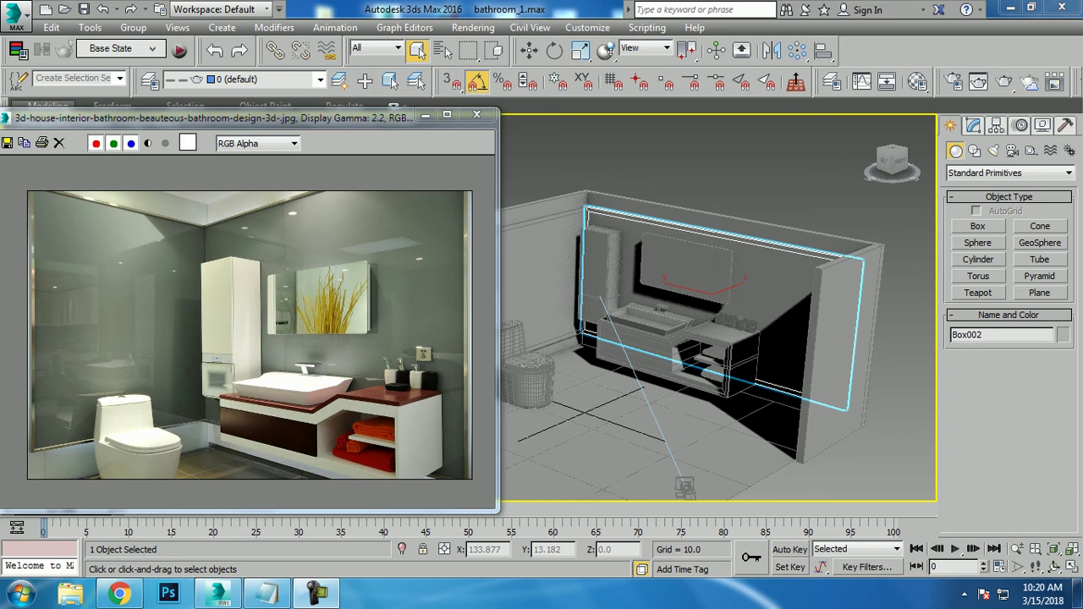
Review the Part 4 intro note, then minimize it and open the Material Editor.
{"action": "left_click", "coordinate": [267, 593]}
{"action": "key", "text": "ctrl+a"}
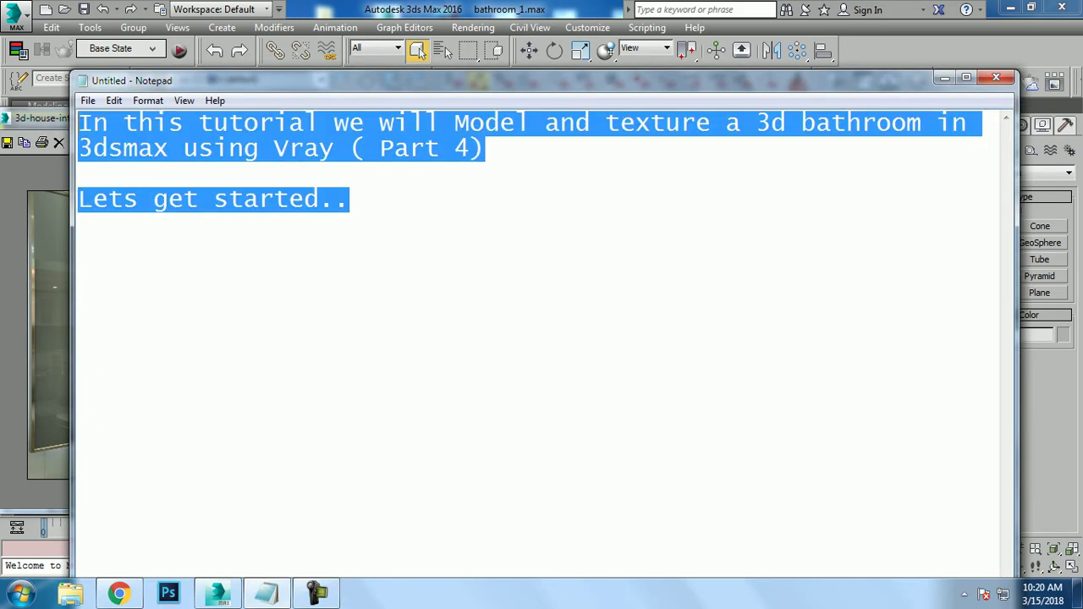
{"action": "left_click", "coordinate": [945, 77]}
{"action": "middle_click_drag", "start_coordinate": [719, 304], "coordinate": [584, 332], "text": "alt"}
{"action": "left_click", "coordinate": [918, 80]}
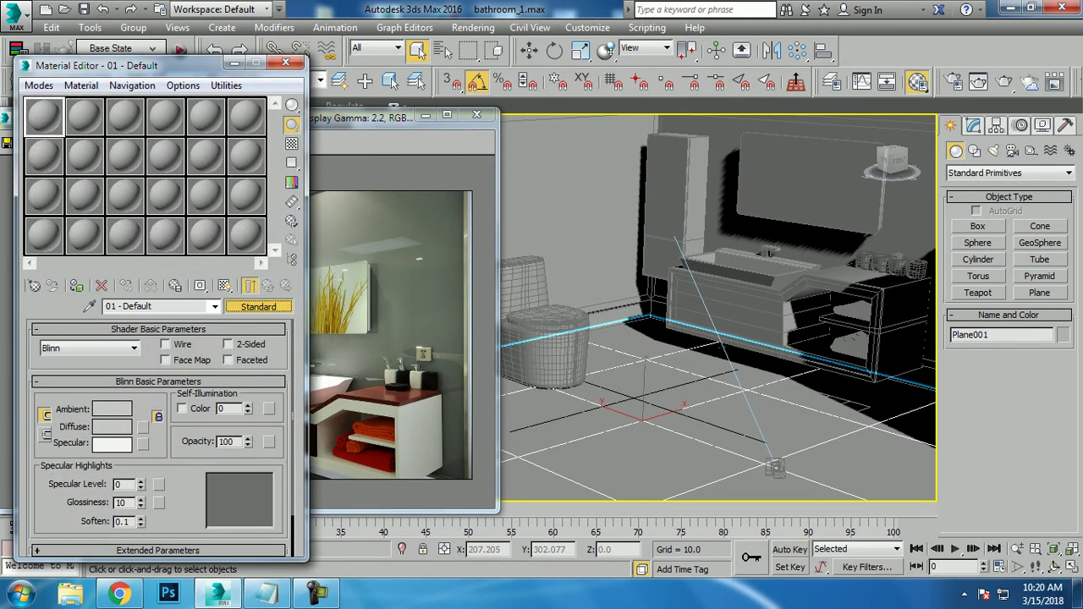
Make V-Ray Adv 3.30.05 the production renderer with HDTV 1920×1080 output size.
{"action": "left_click", "coordinate": [258, 307]}
{"action": "key", "text": "Escape"}
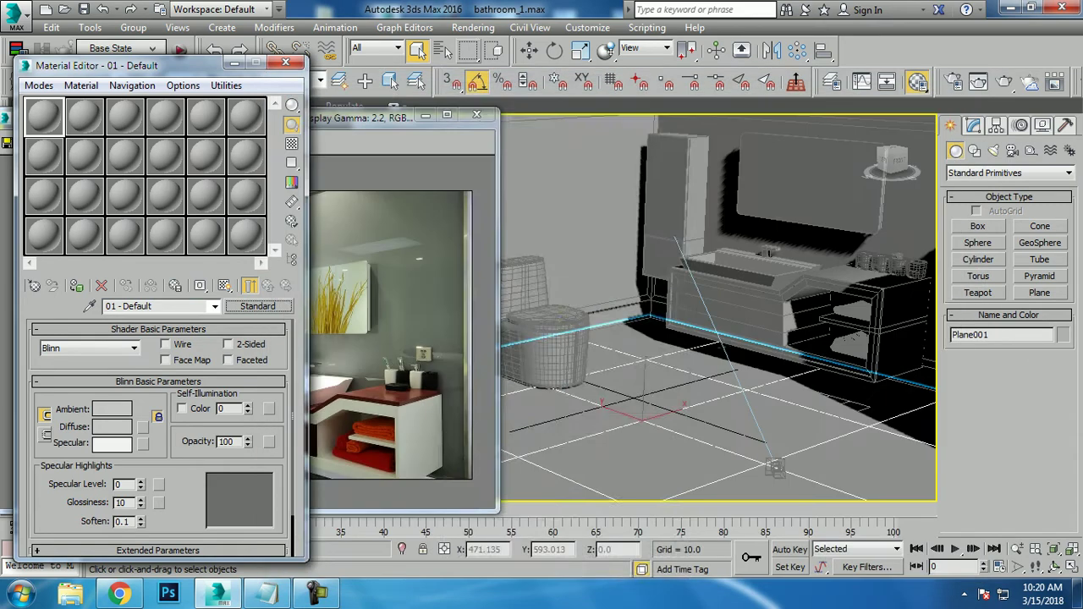
{"action": "left_click", "coordinate": [473, 28]}
{"action": "left_click", "coordinate": [478, 82]}
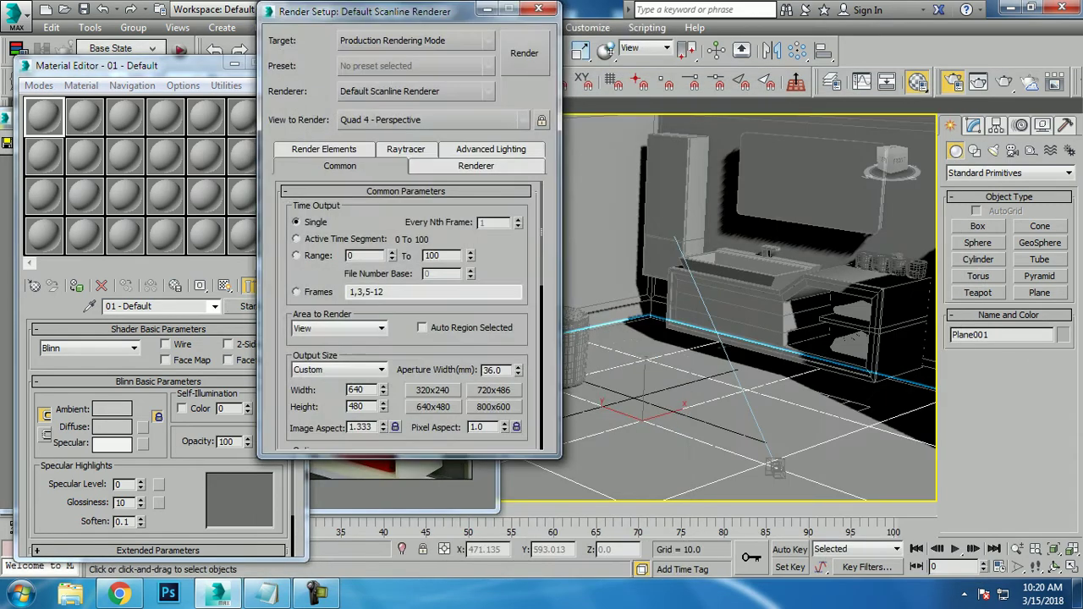
{"action": "left_click", "coordinate": [414, 90]}
{"action": "left_click", "coordinate": [398, 201]}
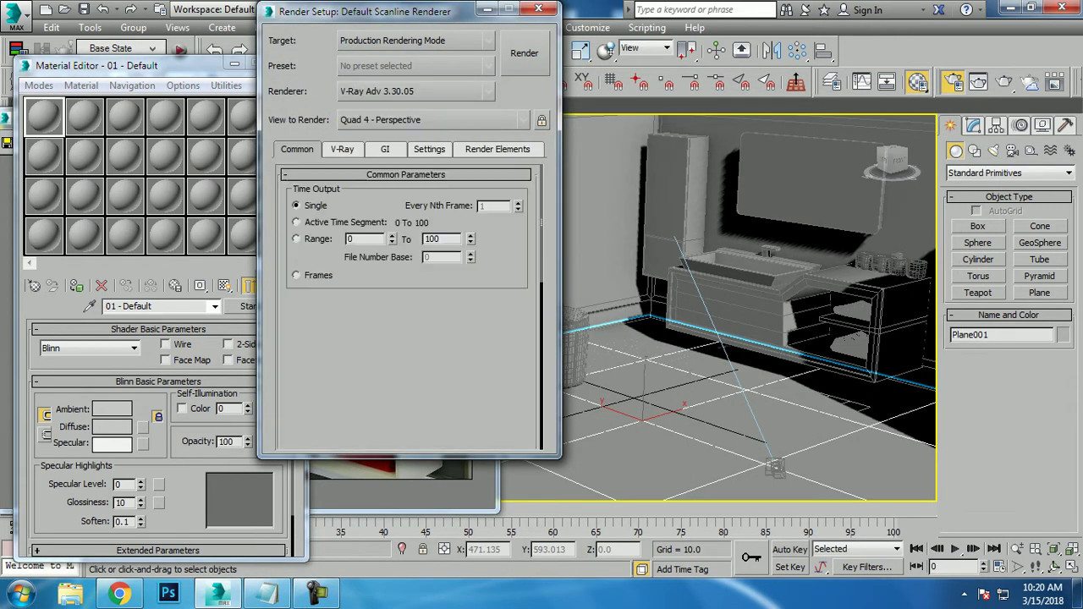
{"action": "left_click", "coordinate": [339, 353]}
{"action": "left_click", "coordinate": [339, 553]}
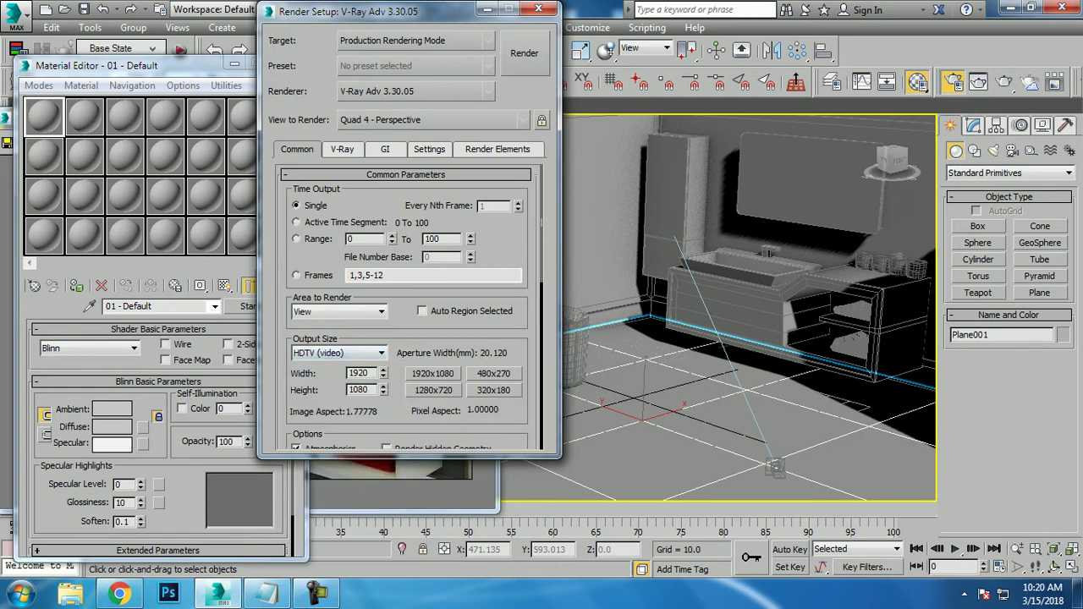
{"action": "scroll", "coordinate": [407, 305], "scroll_direction": "down", "scroll_amount": 2}
{"action": "scroll", "coordinate": [406, 304], "scroll_direction": "down", "scroll_amount": 3}
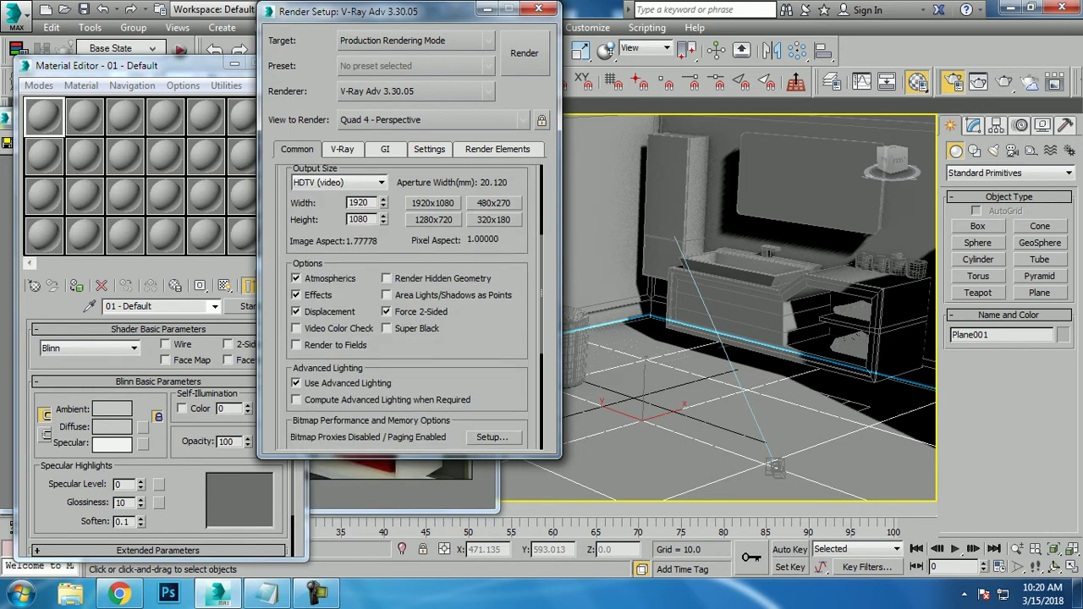
{"action": "left_click", "coordinate": [538, 8]}
Convert 01 - Default to a VRayMtl and add a Bitmap map to its Diffuse slot.
{"action": "left_click", "coordinate": [248, 305]}
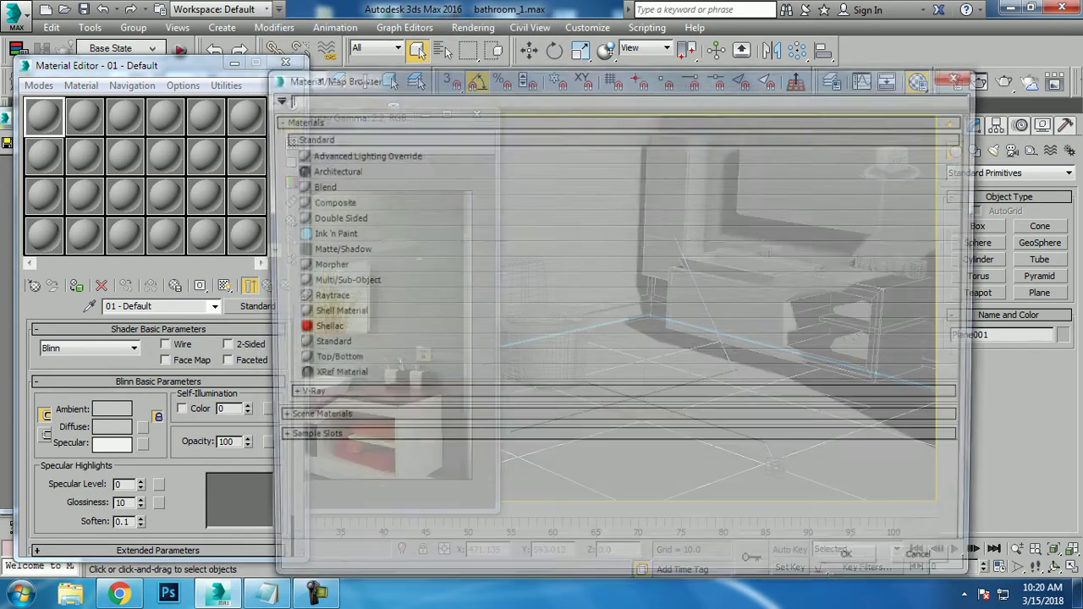
{"action": "left_click", "coordinate": [302, 396]}
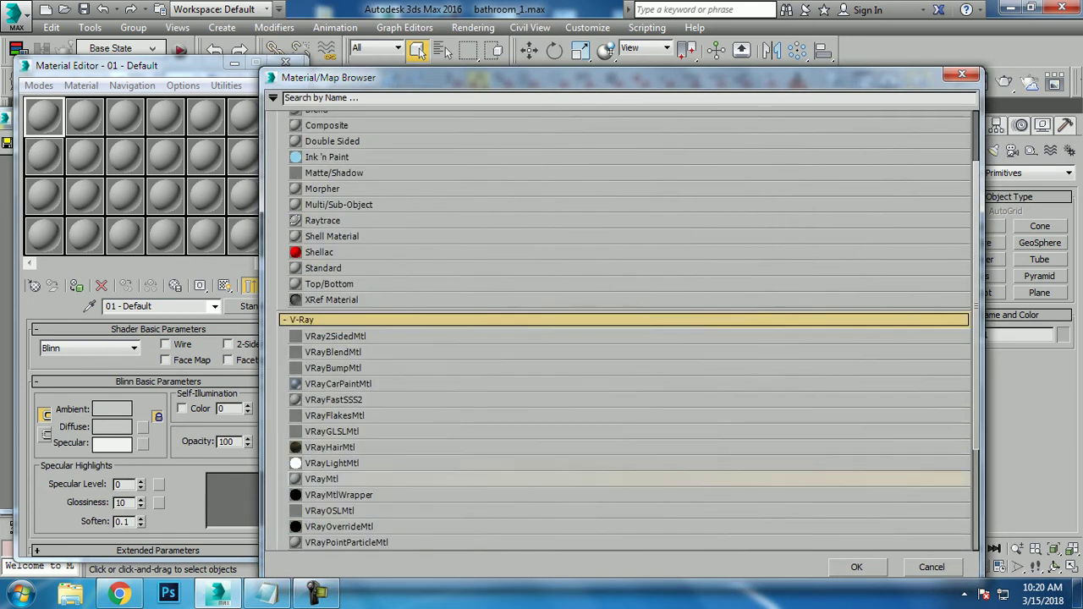
{"action": "double_click", "coordinate": [322, 479]}
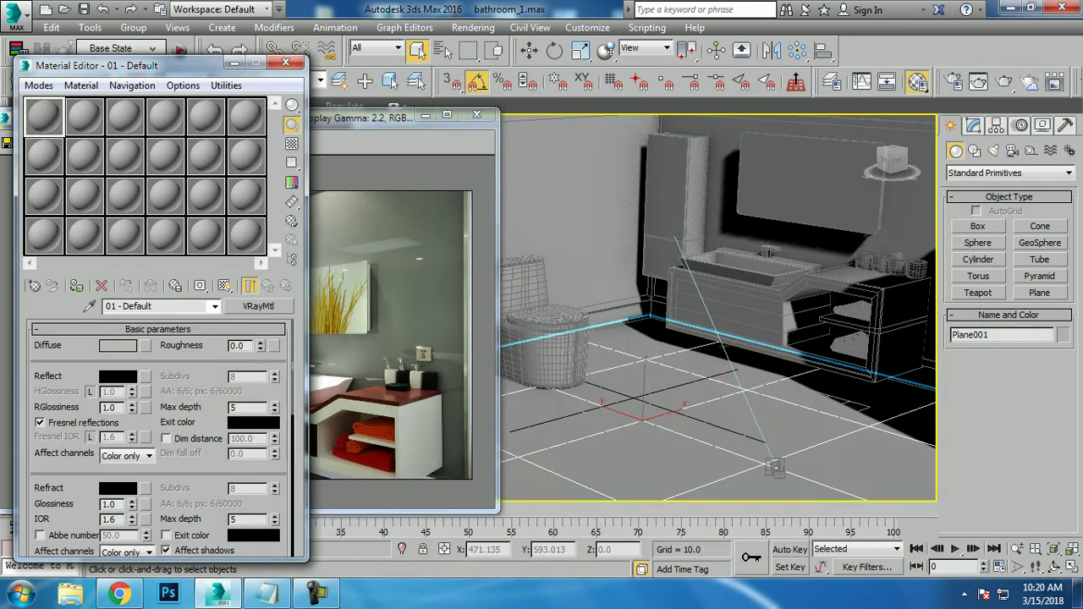
{"action": "left_click", "coordinate": [145, 346]}
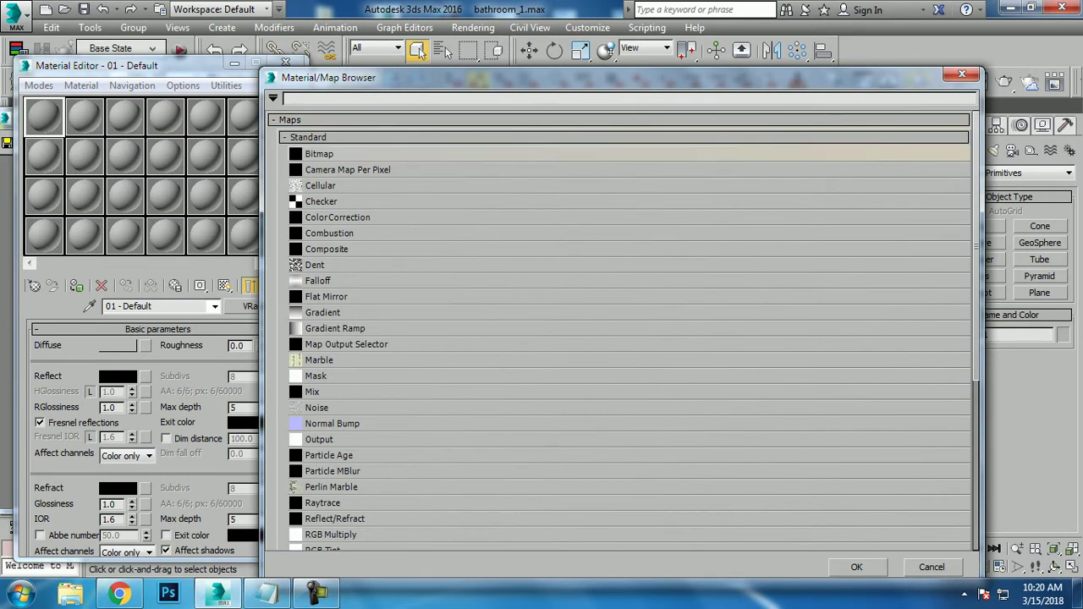
{"action": "double_click", "coordinate": [325, 154]}
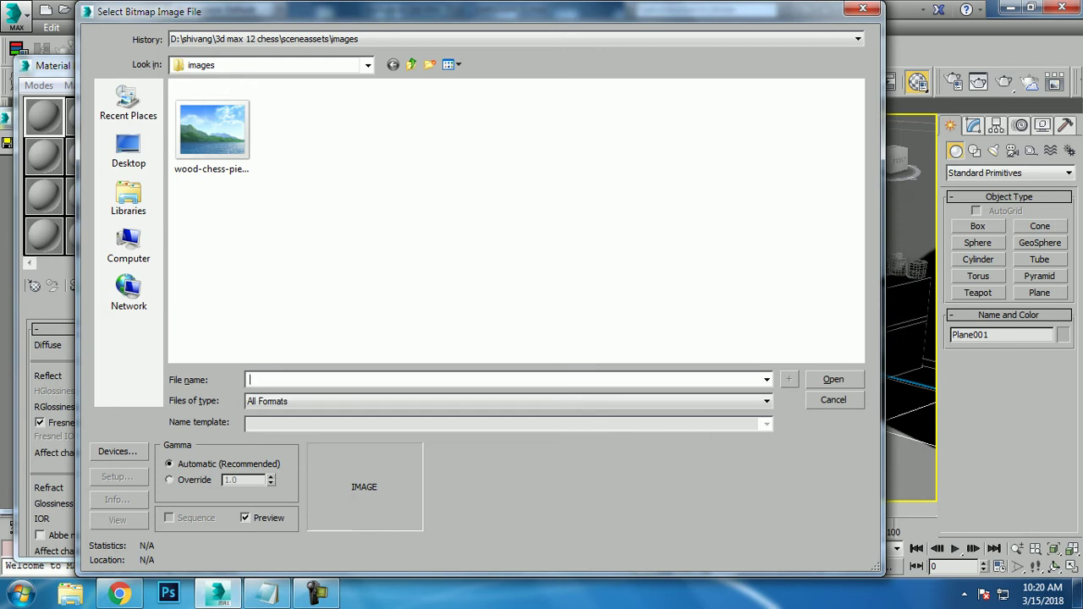
Browse F:\bathj and load the cream tile 8837c62da7b9c9e955d3182fa8935902.jpg as the diffuse bitmap.
{"action": "left_click", "coordinate": [128, 245]}
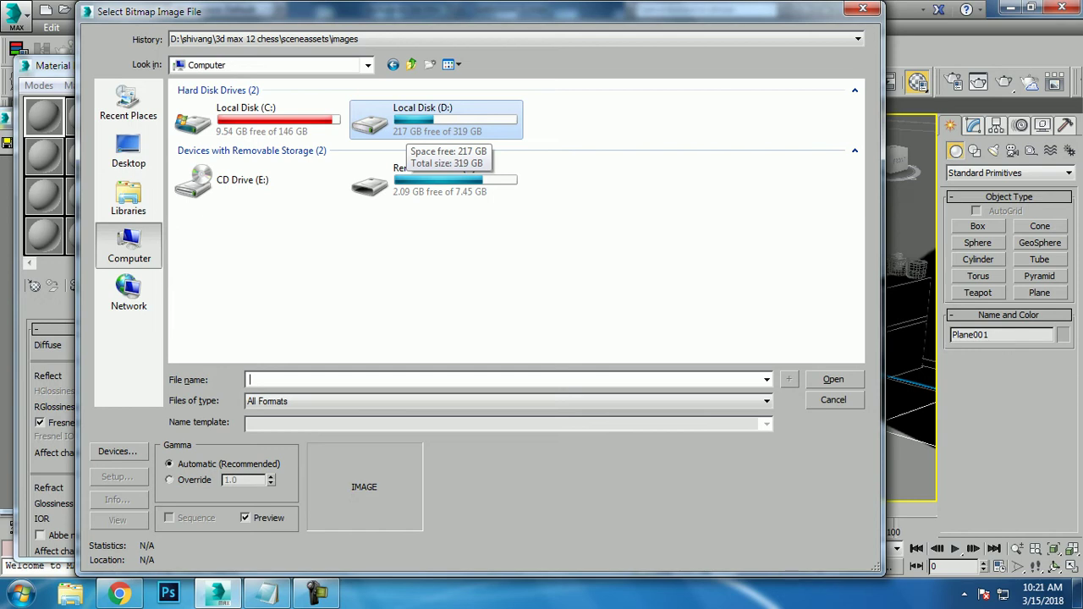
{"action": "double_click", "coordinate": [432, 178]}
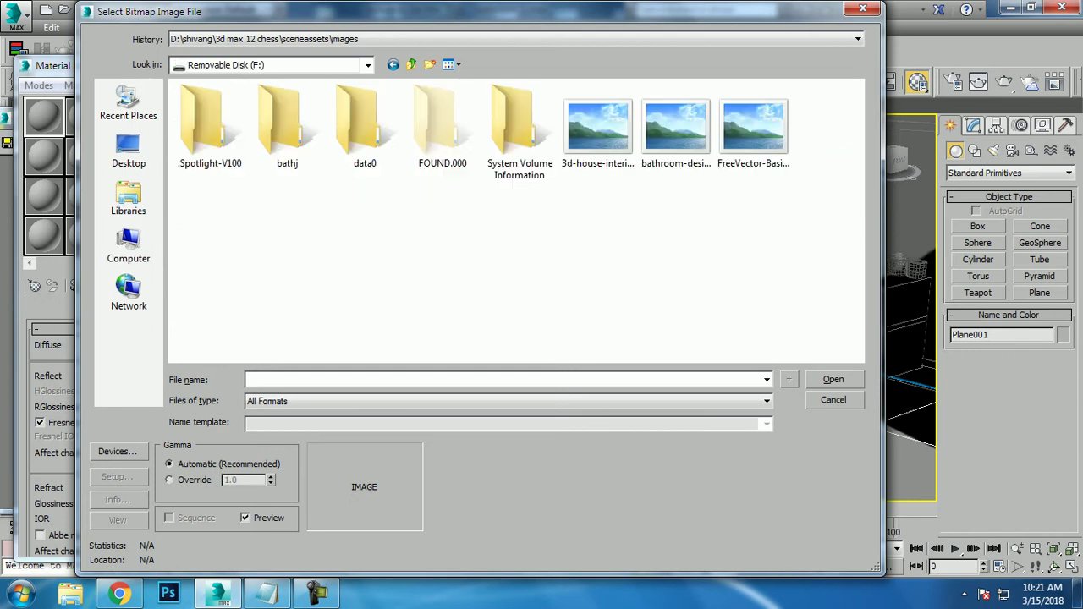
{"action": "double_click", "coordinate": [287, 127]}
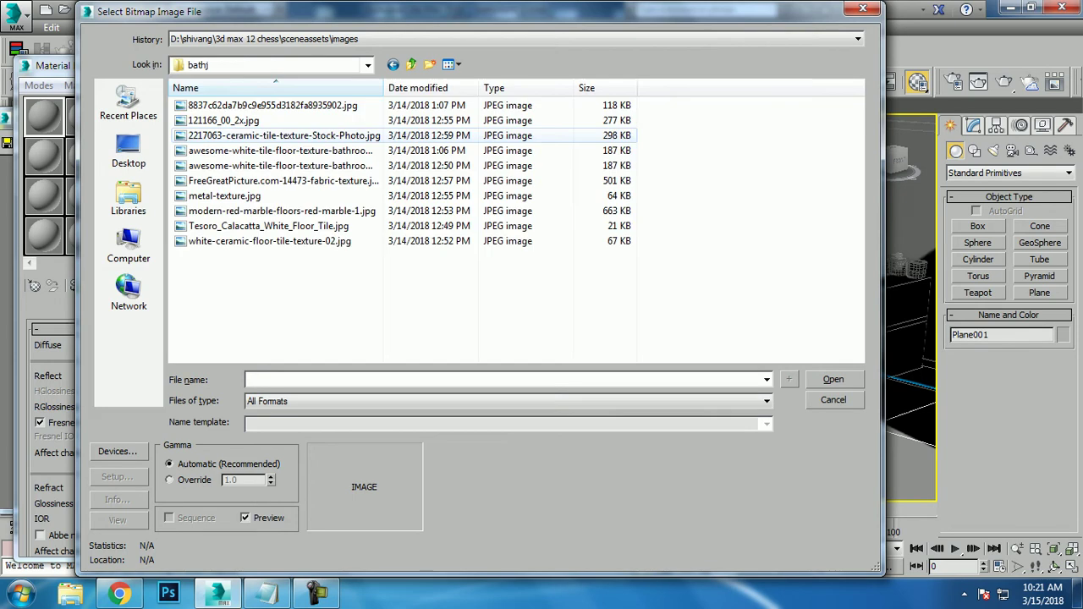
{"action": "left_click", "coordinate": [270, 105]}
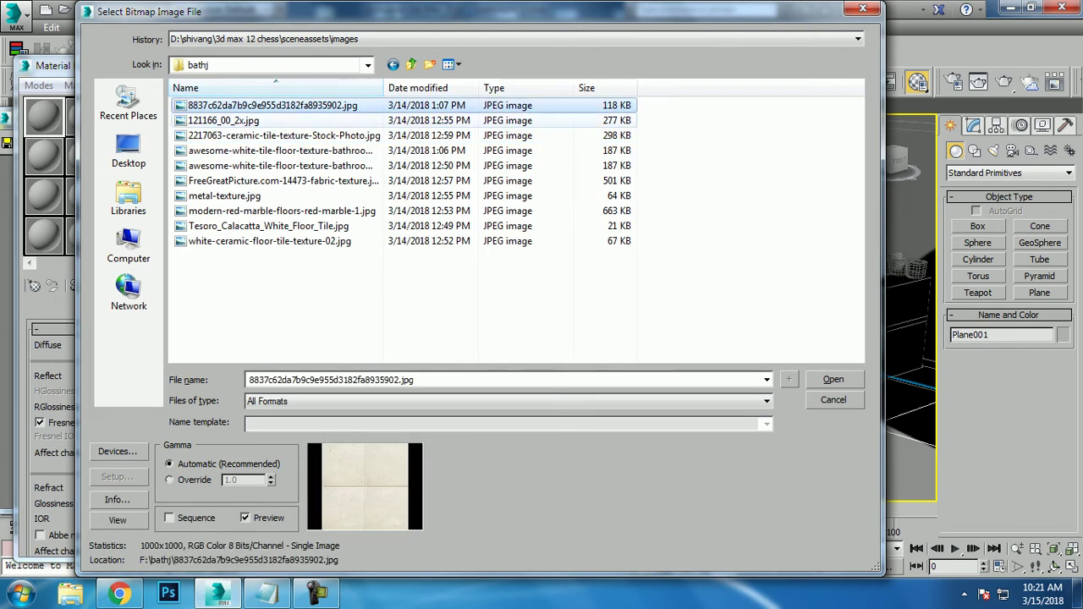
{"action": "left_click", "coordinate": [224, 121]}
{"action": "left_click", "coordinate": [254, 135]}
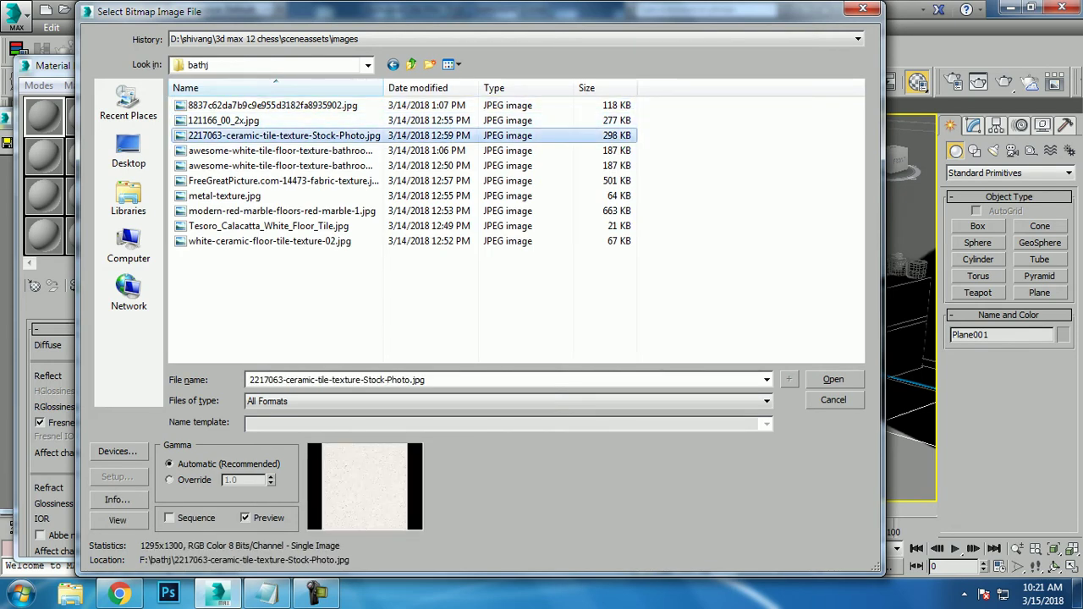
{"action": "left_click", "coordinate": [279, 150]}
{"action": "left_click", "coordinate": [605, 359]}
{"action": "left_click", "coordinate": [271, 105]}
{"action": "left_click", "coordinate": [833, 379]}
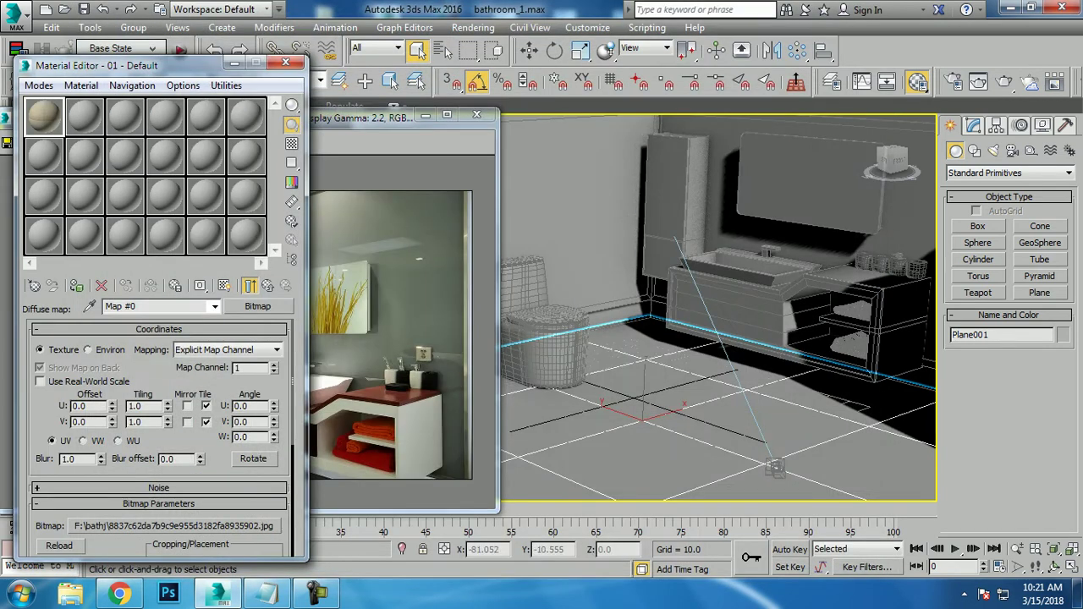
Apply the tile material to the floor, show it in the viewport, and tile it 3 × 3.
{"action": "left_click", "coordinate": [77, 286]}
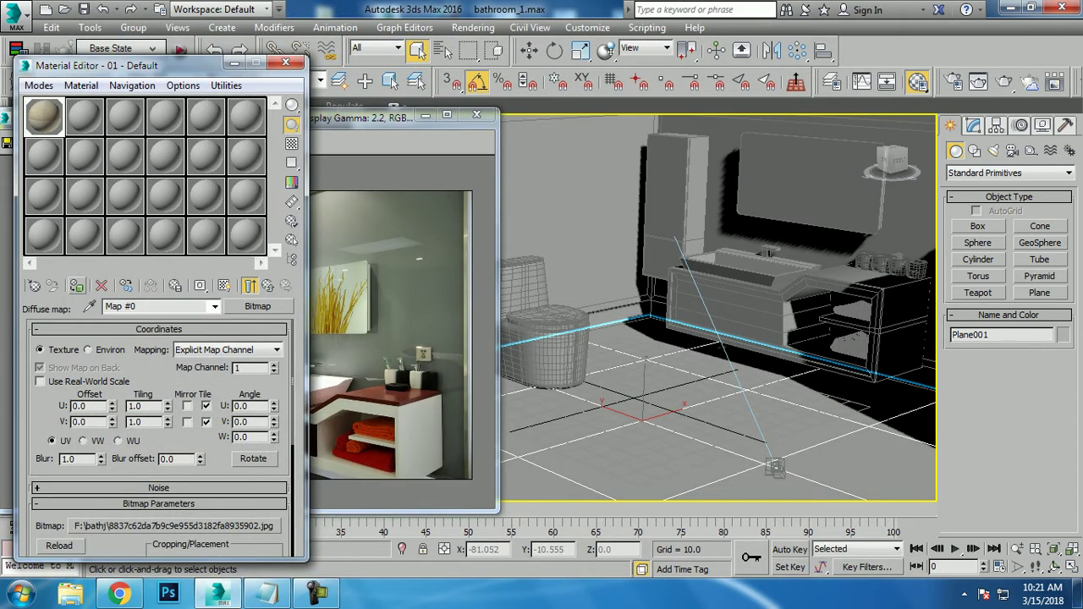
{"action": "left_click", "coordinate": [225, 285]}
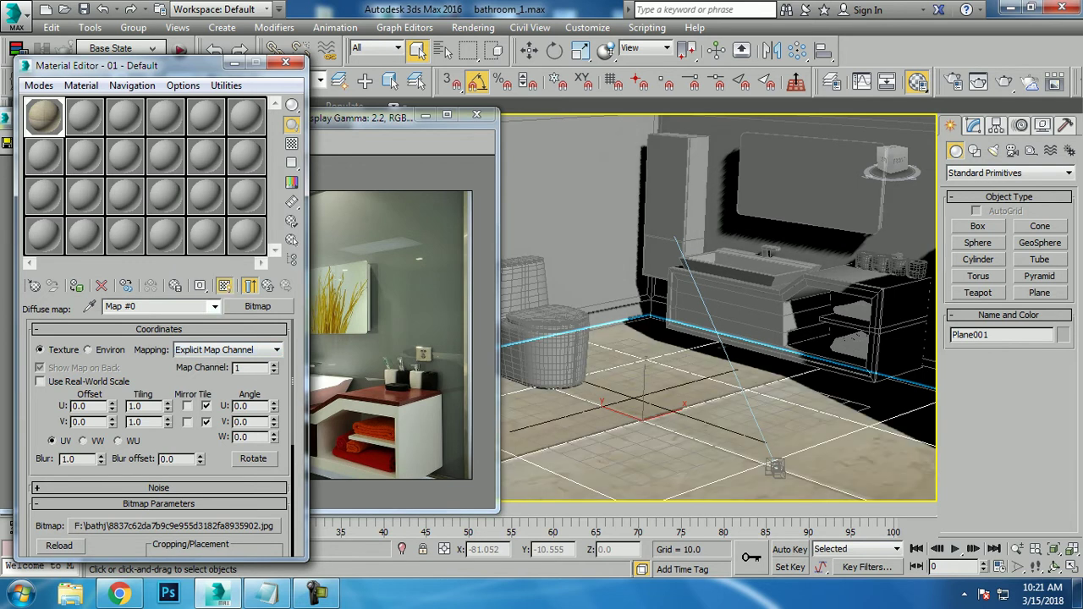
{"action": "double_click", "coordinate": [143, 407]}
{"action": "type", "text": "3"}
{"action": "key", "text": "Tab"}
{"action": "type", "text": "3"}
{"action": "key", "text": "Return"}
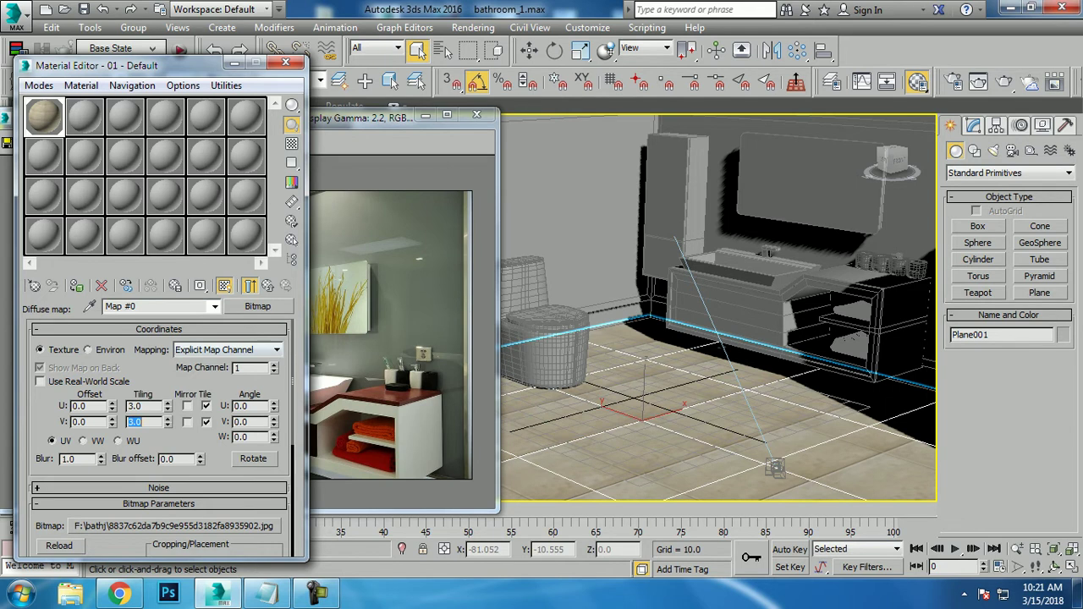
Give the floor material a light grey reflection colour of 114.
{"action": "left_click", "coordinate": [250, 285]}
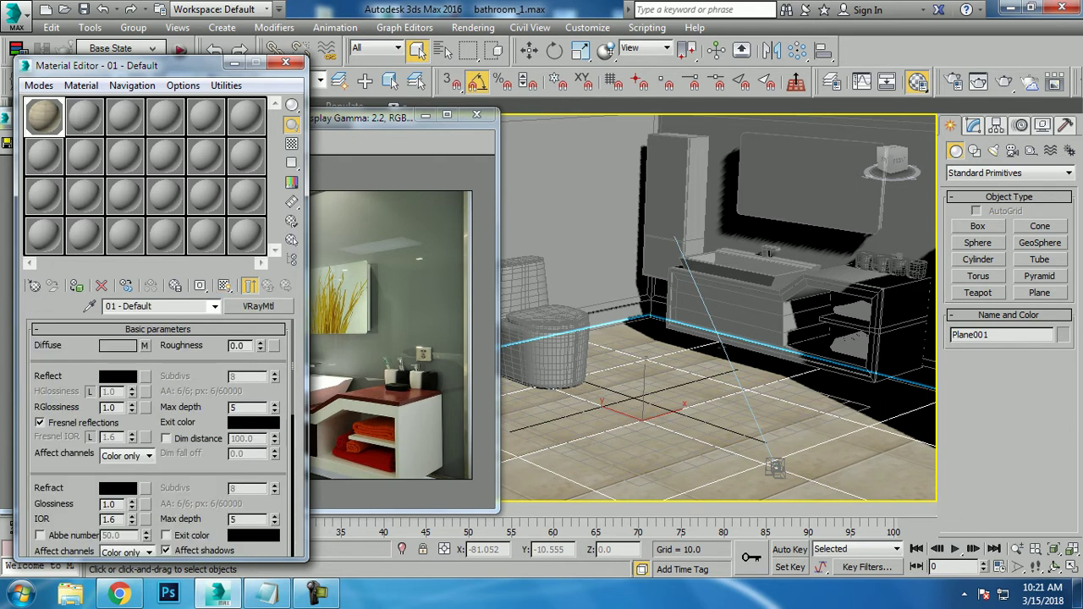
{"action": "left_click", "coordinate": [117, 376]}
{"action": "left_click_drag", "start_coordinate": [505, 182], "coordinate": [584, 182]}
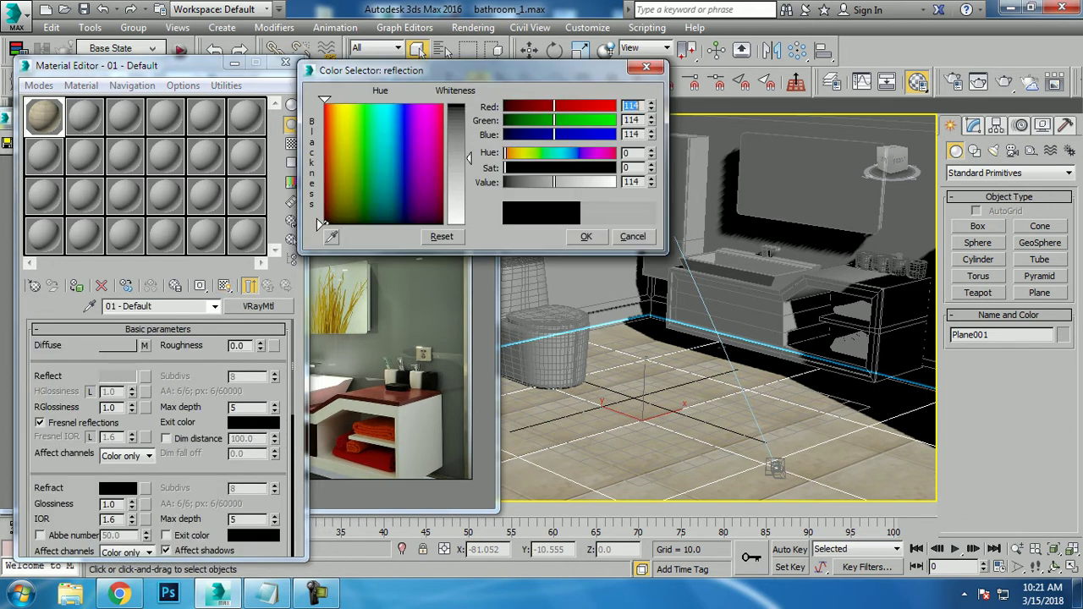
{"action": "left_click", "coordinate": [585, 237]}
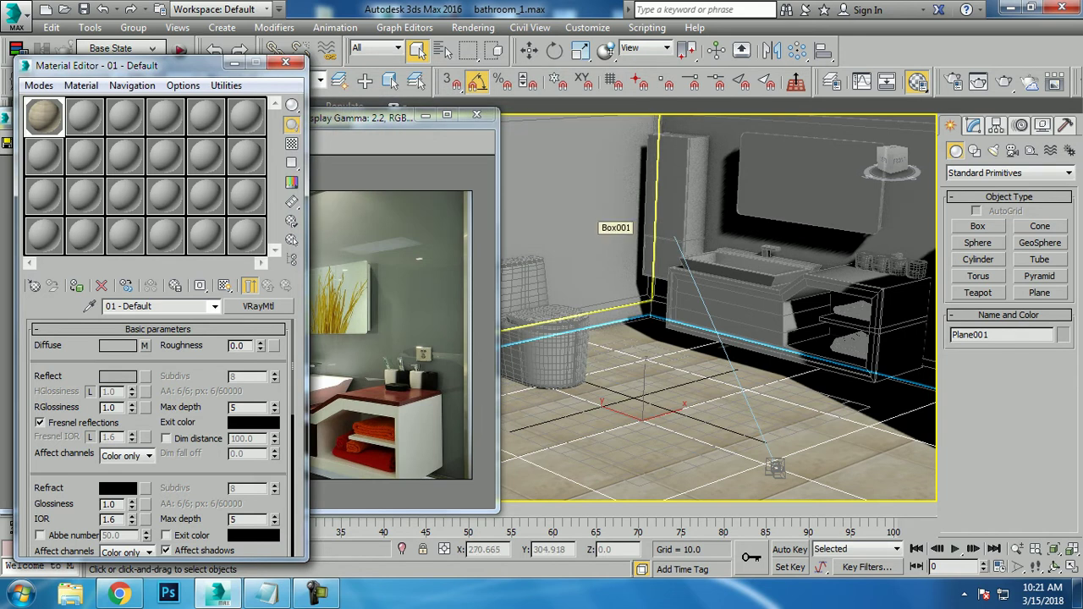
Close the Material Editor and zoom the viewport in and out over the bathroom scene.
{"action": "left_click", "coordinate": [286, 63]}
{"action": "scroll", "coordinate": [719, 309], "scroll_direction": "down", "scroll_amount": 2}
{"action": "scroll", "coordinate": [719, 309], "scroll_direction": "down", "scroll_amount": 2}
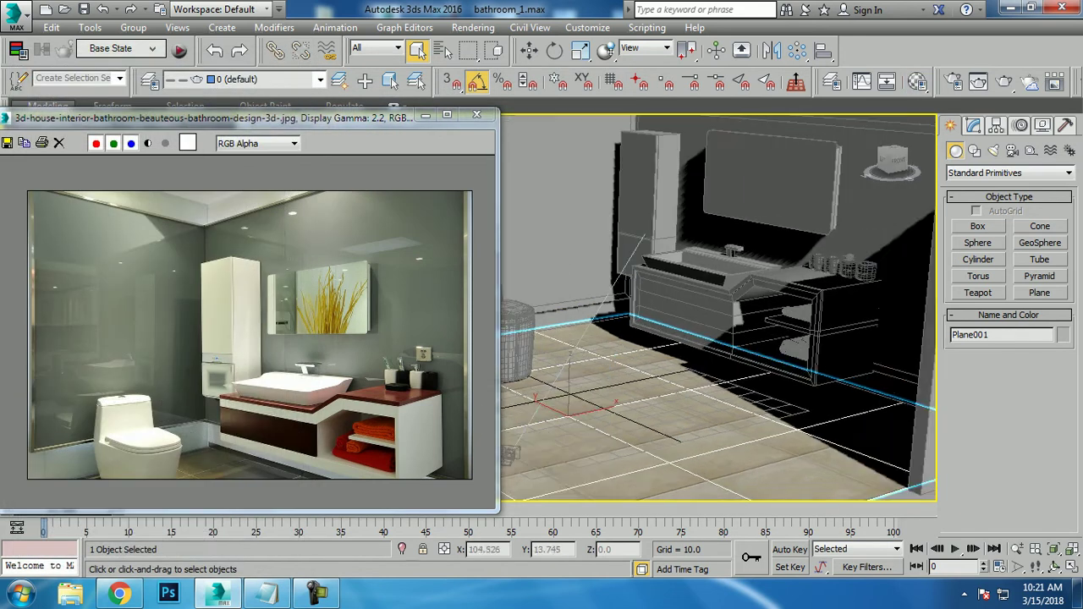
{"action": "scroll", "coordinate": [720, 309], "scroll_direction": "down", "scroll_amount": 2}
{"action": "scroll", "coordinate": [719, 309], "scroll_direction": "down", "scroll_amount": 2}
{"action": "scroll", "coordinate": [669, 355], "scroll_direction": "up", "scroll_amount": 2}
{"action": "scroll", "coordinate": [668, 356], "scroll_direction": "up", "scroll_amount": 1}
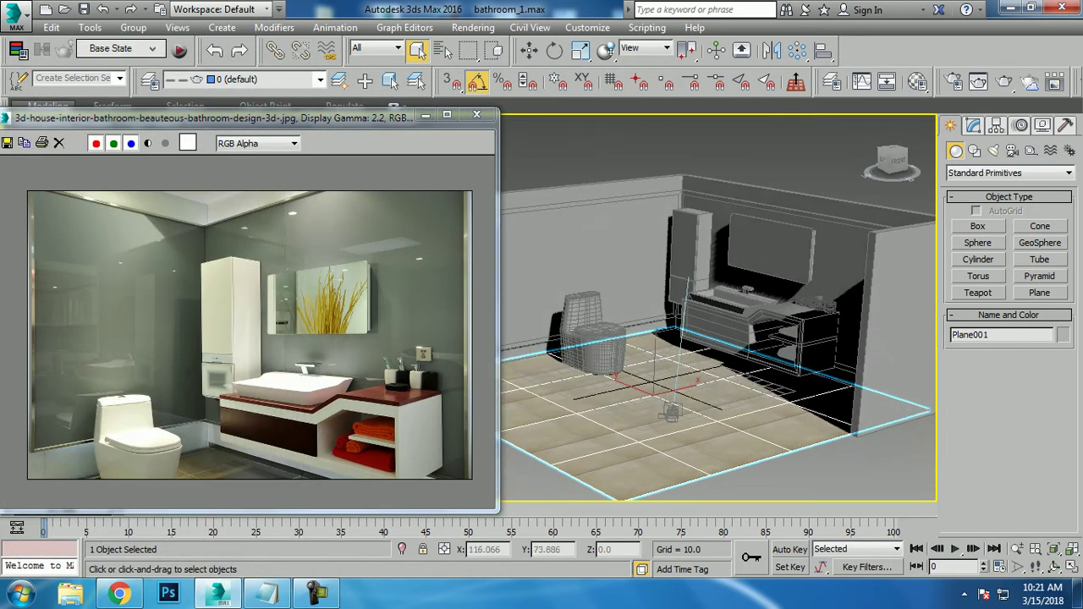
{"action": "scroll", "coordinate": [668, 355], "scroll_direction": "up", "scroll_amount": 2}
{"action": "scroll", "coordinate": [669, 356], "scroll_direction": "up", "scroll_amount": 1}
{"action": "scroll", "coordinate": [719, 309], "scroll_direction": "up", "scroll_amount": 2}
{"action": "scroll", "coordinate": [720, 309], "scroll_direction": "up", "scroll_amount": 1}
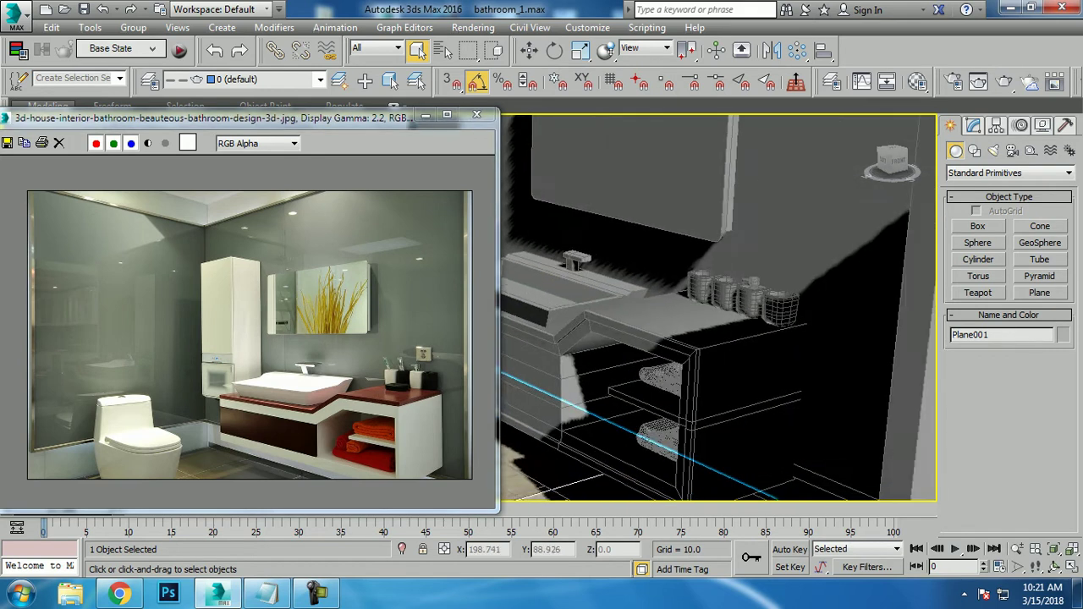
{"action": "scroll", "coordinate": [720, 309], "scroll_direction": "up", "scroll_amount": 2}
{"action": "scroll", "coordinate": [719, 308], "scroll_direction": "up", "scroll_amount": 1}
{"action": "scroll", "coordinate": [650, 348], "scroll_direction": "down", "scroll_amount": 2}
{"action": "scroll", "coordinate": [650, 349], "scroll_direction": "down", "scroll_amount": 1}
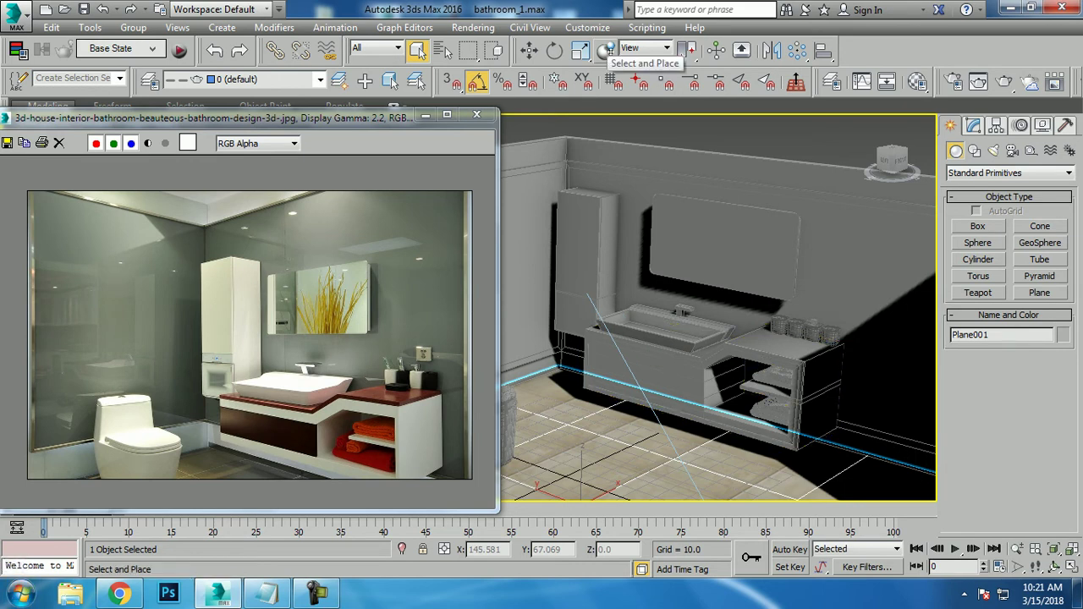
Select the tall cabinet, frame it with Z, and minimize 3ds Max to the desktop.
{"action": "left_click", "coordinate": [745, 254]}
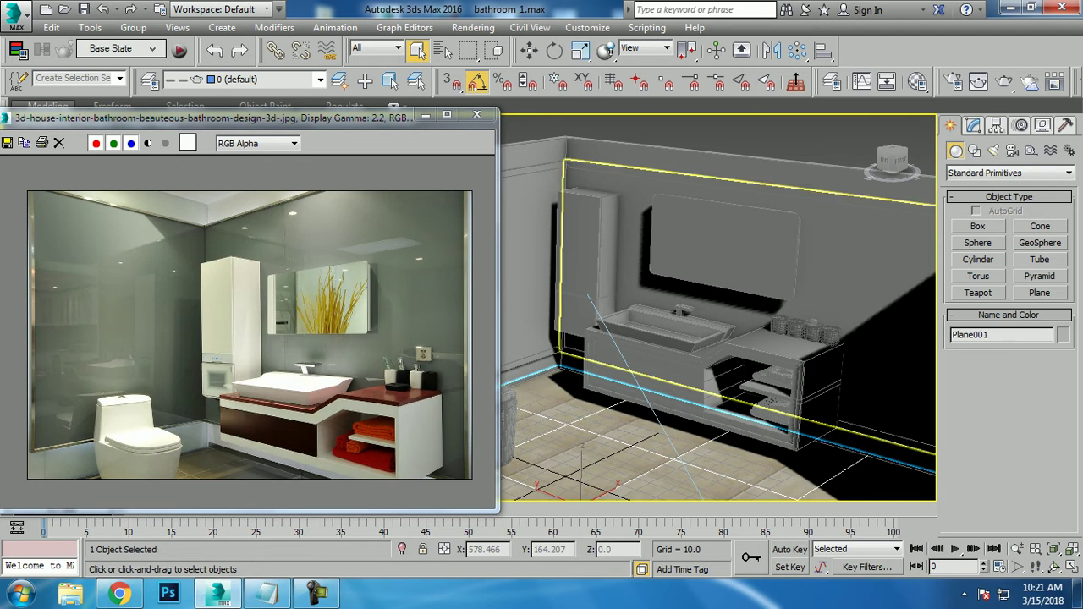
{"action": "scroll", "coordinate": [609, 305], "scroll_direction": "up", "scroll_amount": 2}
{"action": "scroll", "coordinate": [610, 305], "scroll_direction": "up", "scroll_amount": 1}
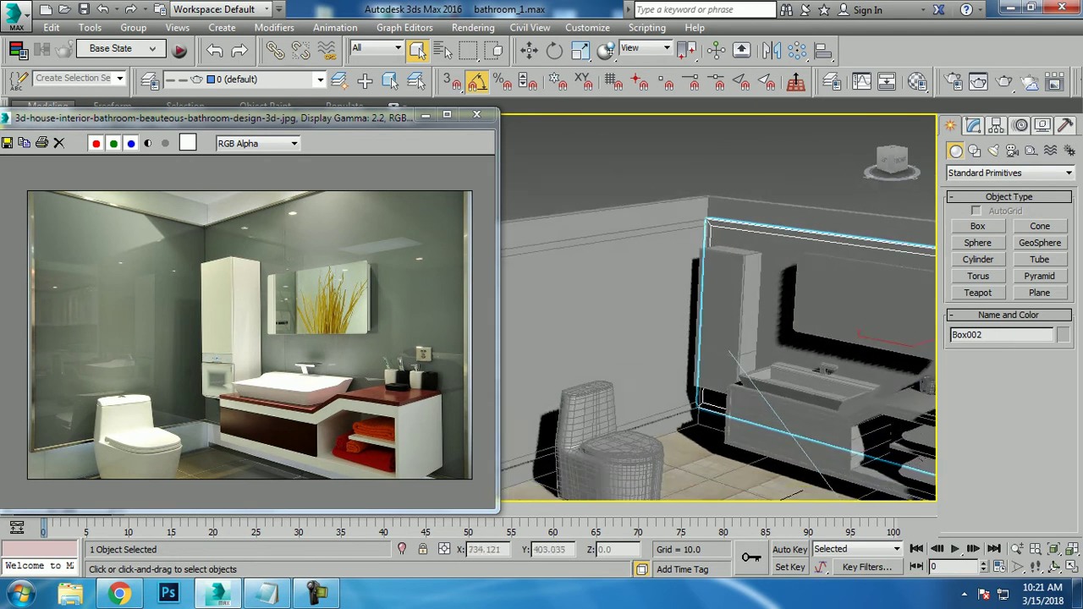
{"action": "scroll", "coordinate": [609, 304], "scroll_direction": "up", "scroll_amount": 2}
{"action": "scroll", "coordinate": [719, 304], "scroll_direction": "up", "scroll_amount": 2}
{"action": "left_click", "coordinate": [644, 296]}
{"action": "scroll", "coordinate": [694, 313], "scroll_direction": "up", "scroll_amount": 2}
{"action": "scroll", "coordinate": [694, 313], "scroll_direction": "up", "scroll_amount": 2}
{"action": "key", "text": "z"}
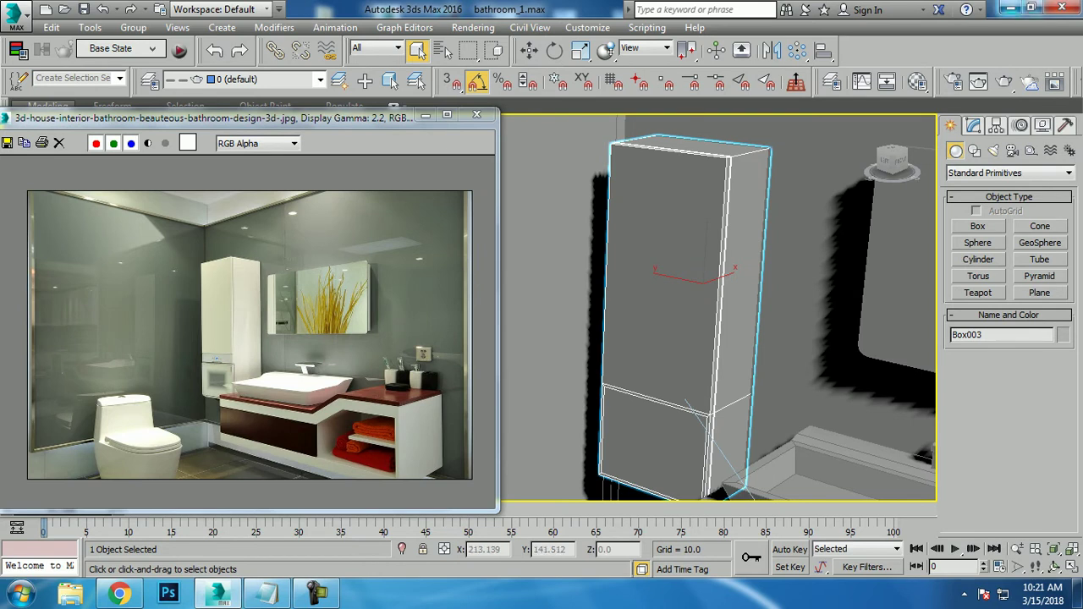
{"action": "left_click", "coordinate": [1007, 7]}
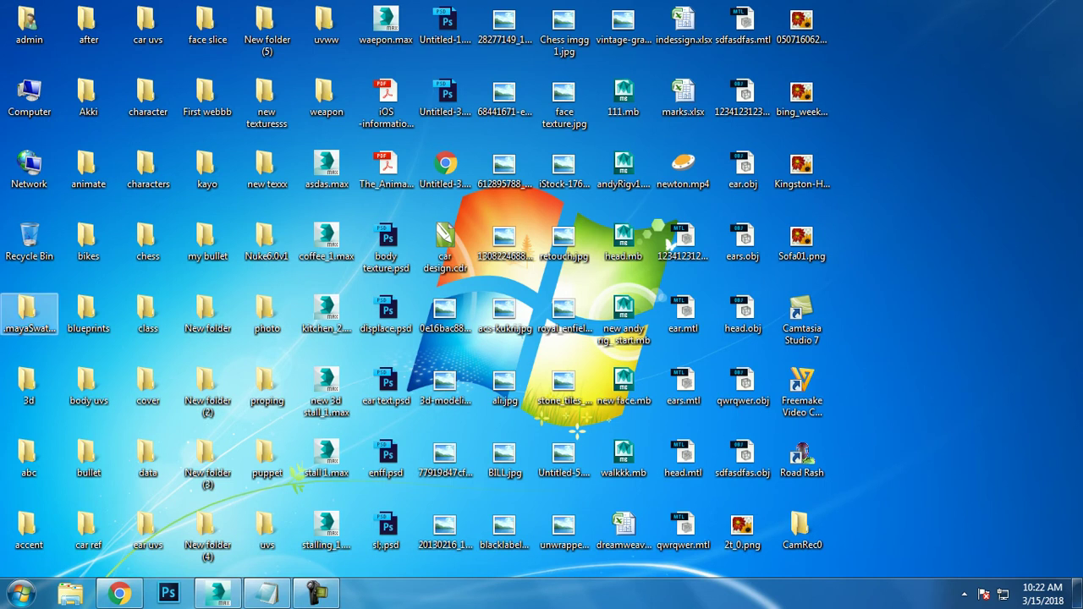
Look at 001 (1).jpg in the desktop 3d folder, then close it and return to 3ds Max.
{"action": "double_click", "coordinate": [29, 383]}
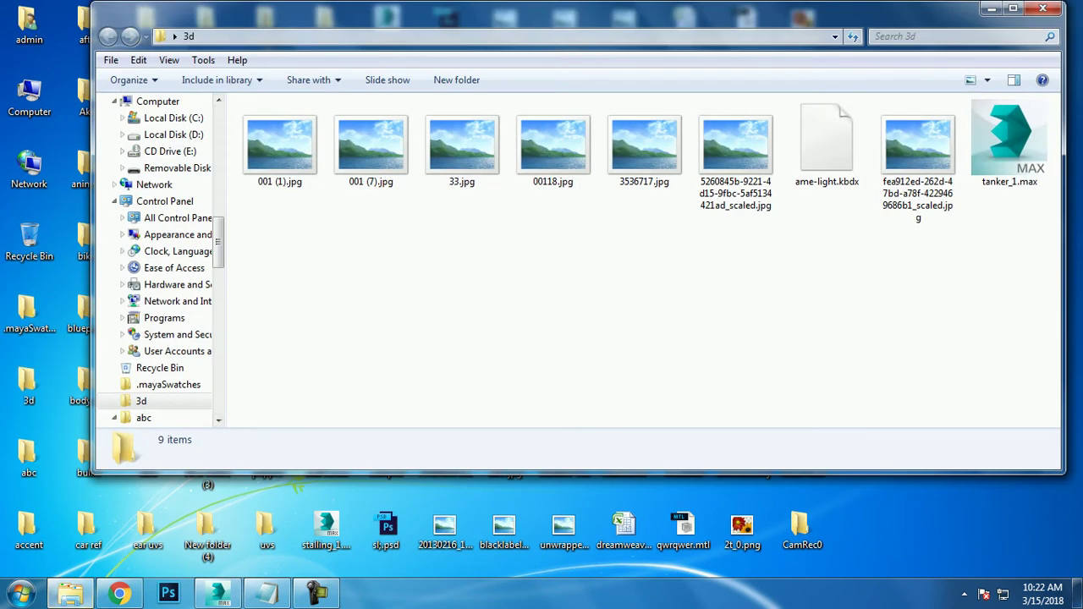
{"action": "left_click", "coordinate": [279, 144]}
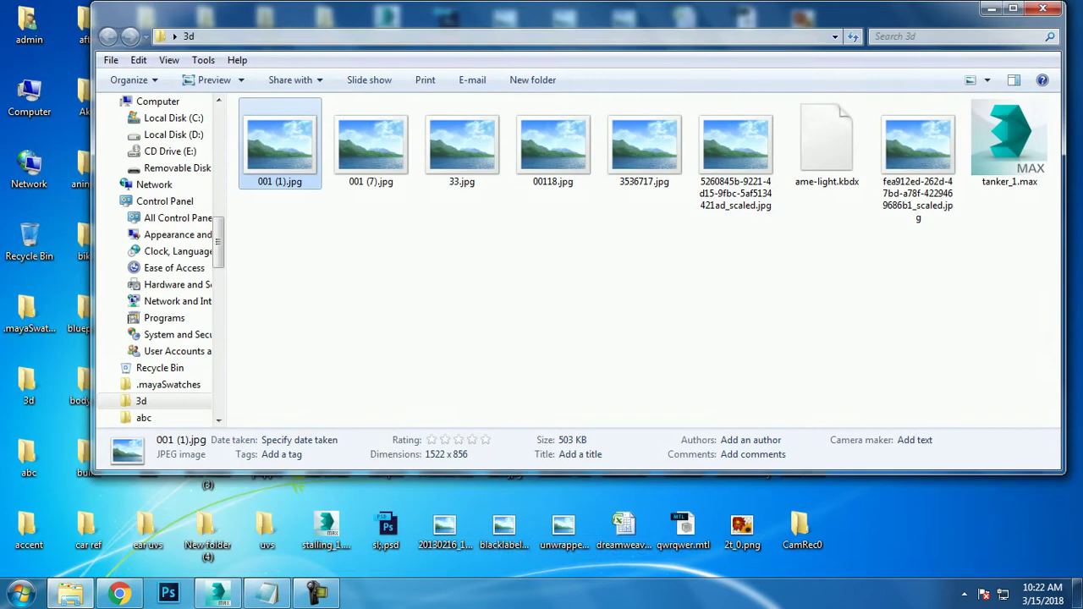
{"action": "left_click", "coordinate": [1042, 9]}
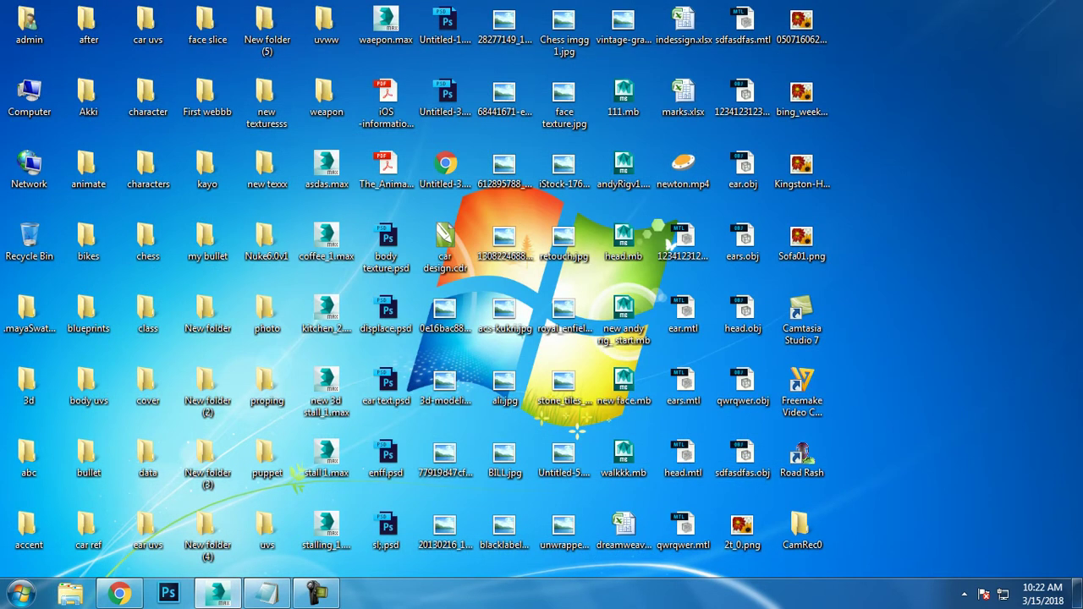
{"action": "left_click", "coordinate": [218, 593]}
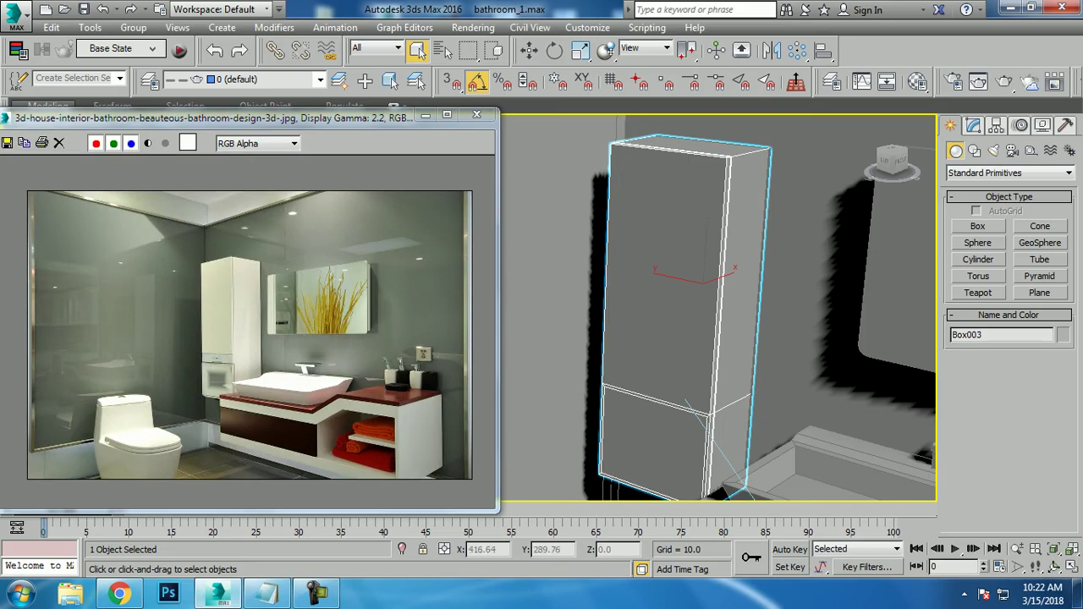
Turn material slot 02 - Default into a VRayMtl.
{"action": "left_click", "coordinate": [918, 80]}
{"action": "left_click", "coordinate": [84, 116]}
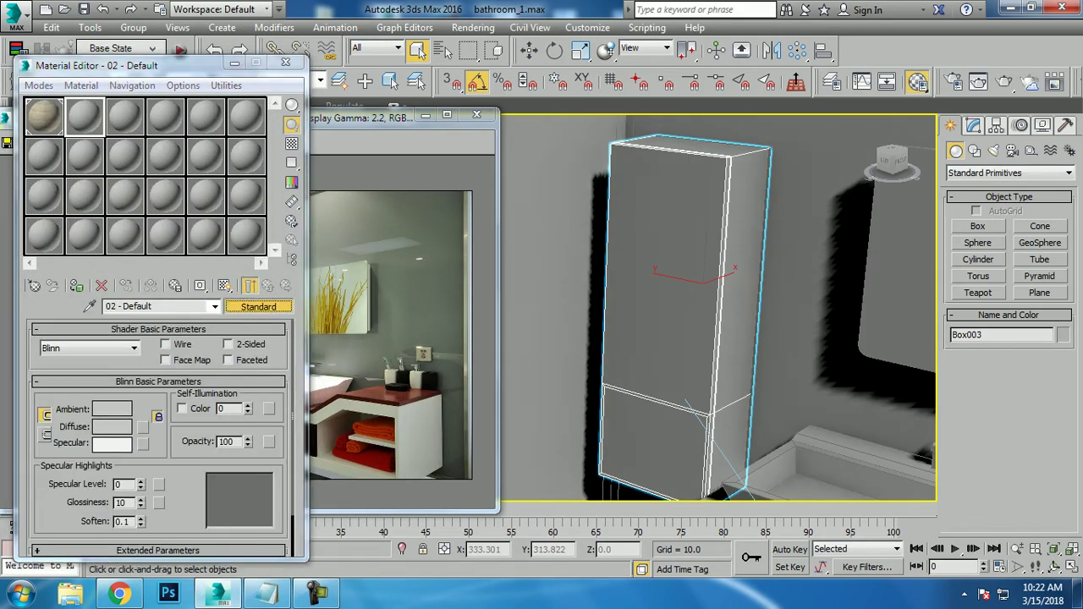
{"action": "left_click", "coordinate": [258, 306]}
{"action": "scroll", "coordinate": [592, 380], "scroll_direction": "down", "scroll_amount": 3}
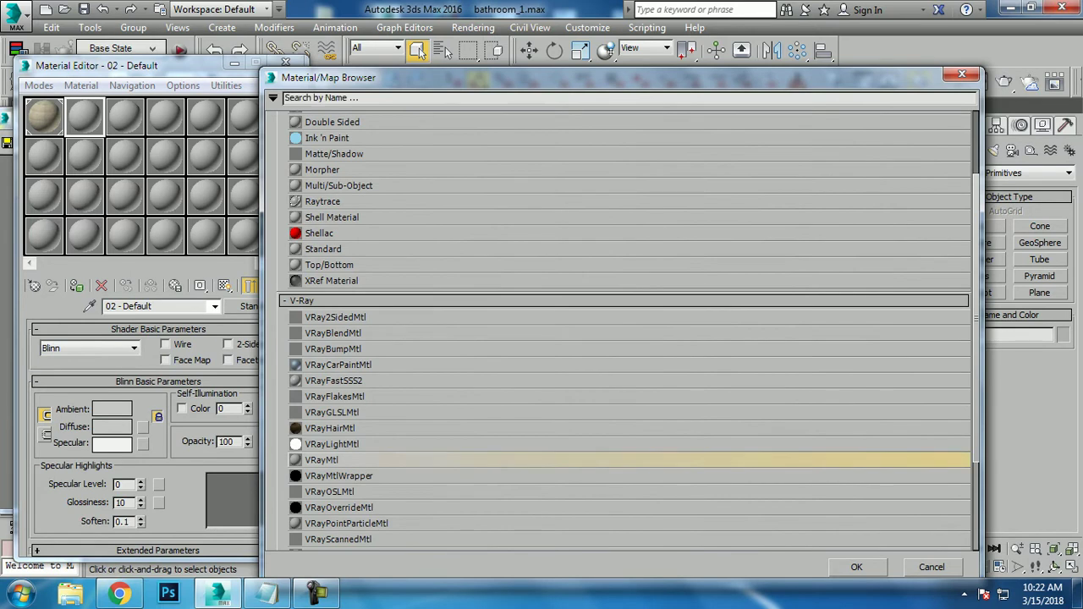
{"action": "double_click", "coordinate": [322, 460]}
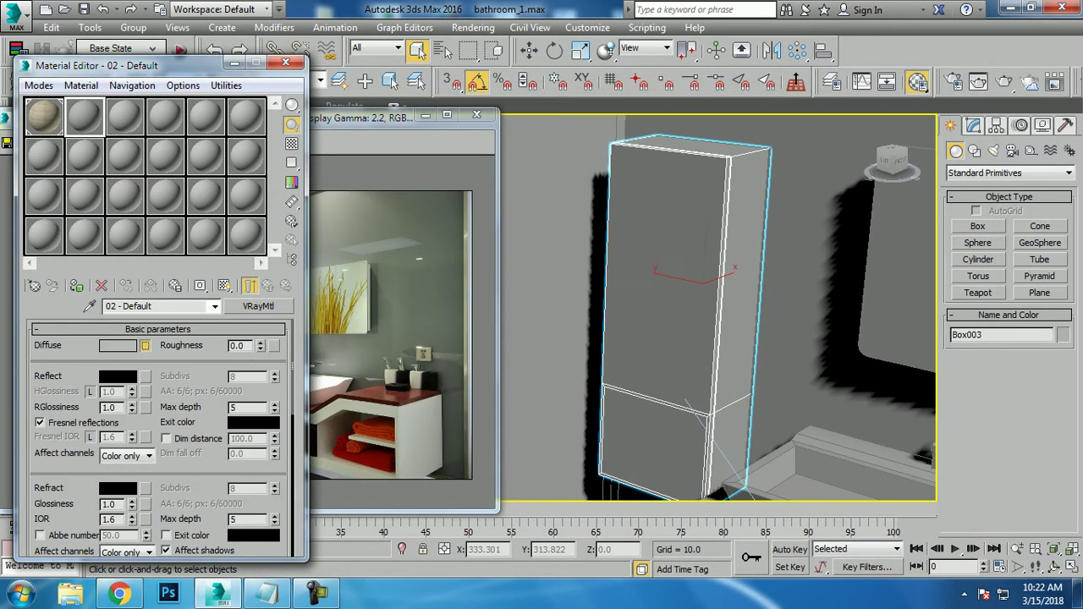
Load 121166_00_2x.jpg as its diffuse bitmap and show it on the cabinet in the viewport.
{"action": "left_click", "coordinate": [146, 346]}
{"action": "double_click", "coordinate": [319, 153]}
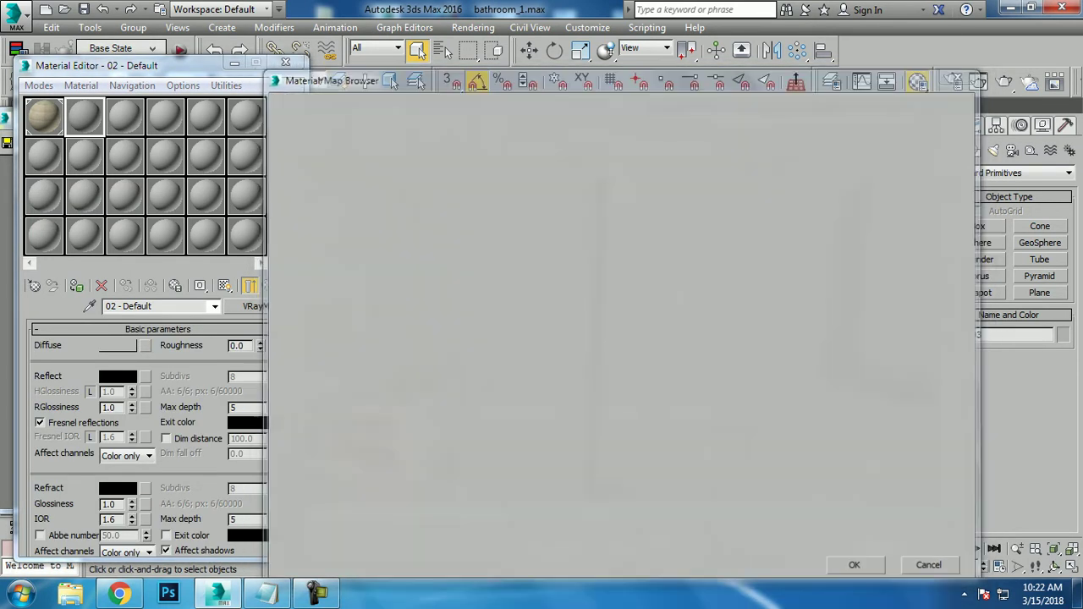
{"action": "left_click", "coordinate": [271, 105]}
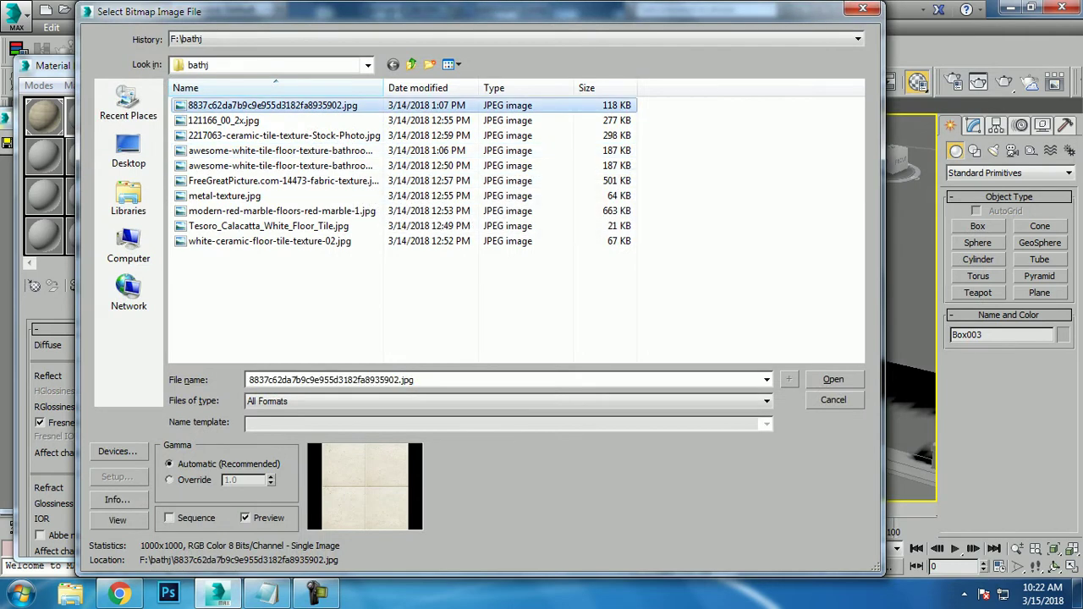
{"action": "key", "text": "Down"}
{"action": "key", "text": "Down"}
{"action": "key", "text": "Up"}
{"action": "key", "text": "Return"}
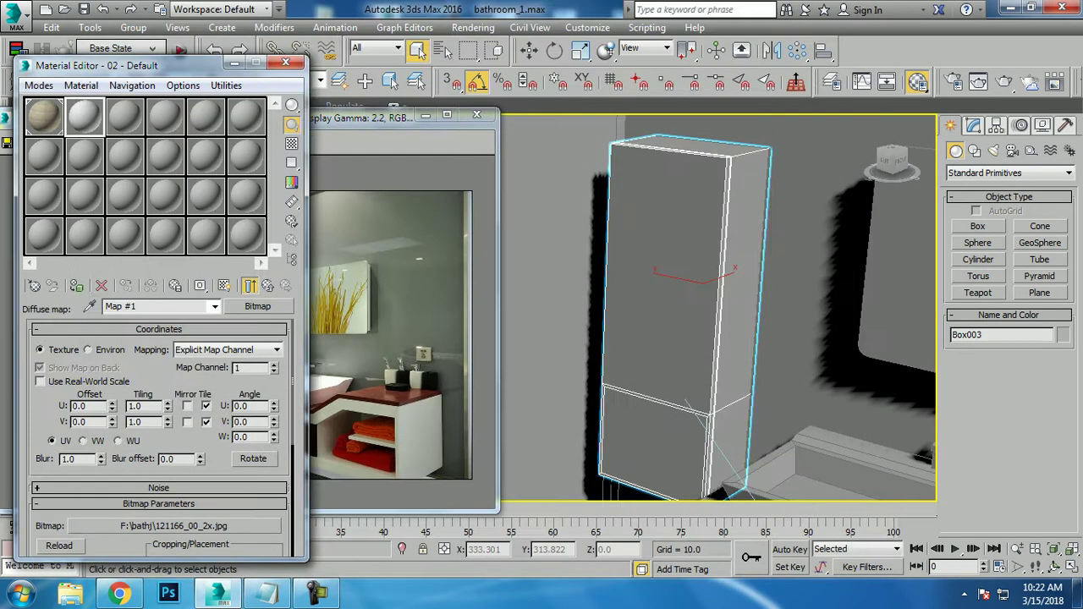
{"action": "left_click", "coordinate": [225, 286]}
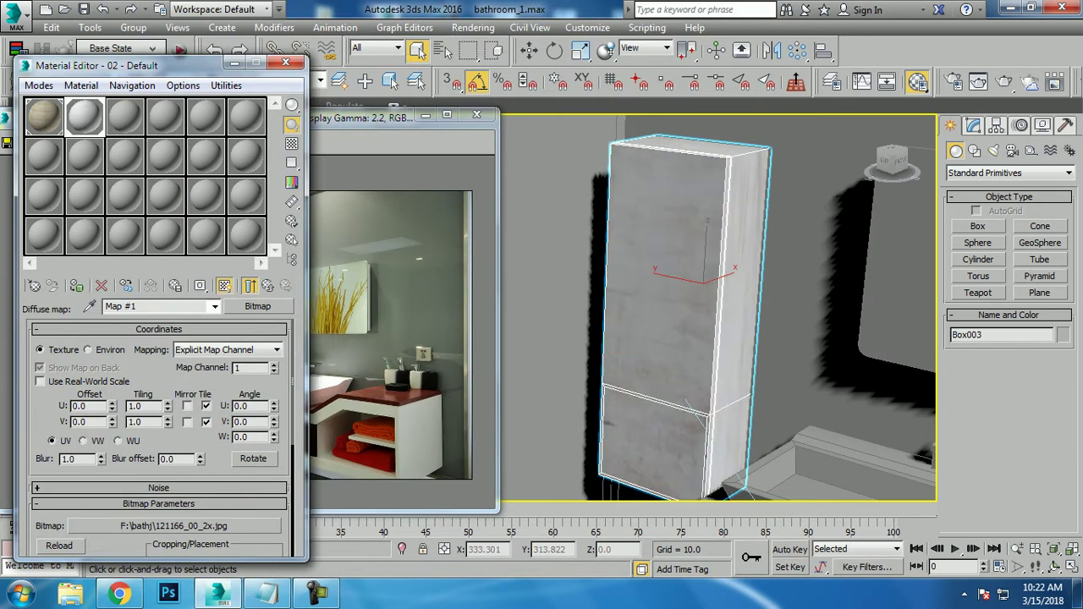
{"action": "scroll", "coordinate": [736, 271], "scroll_direction": "up", "scroll_amount": 1}
Add a Box UVW Map to the tall cabinet, keeping length 74.637 and raising height to about 126.9.
{"action": "scroll", "coordinate": [736, 271], "scroll_direction": "up", "scroll_amount": 2}
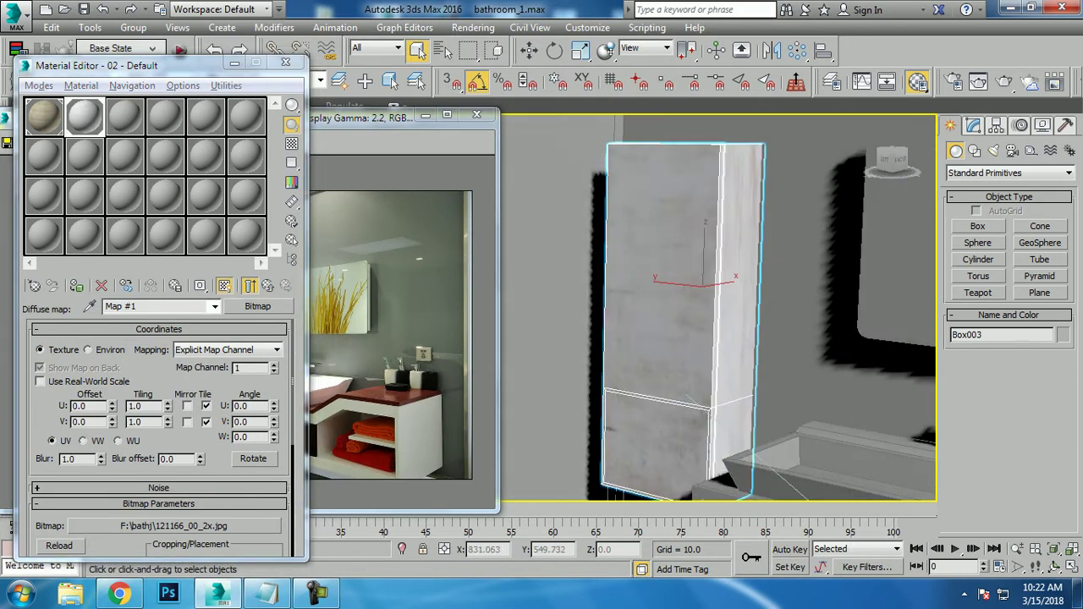
{"action": "scroll", "coordinate": [736, 271], "scroll_direction": "up", "scroll_amount": 2}
{"action": "scroll", "coordinate": [737, 271], "scroll_direction": "up", "scroll_amount": 1}
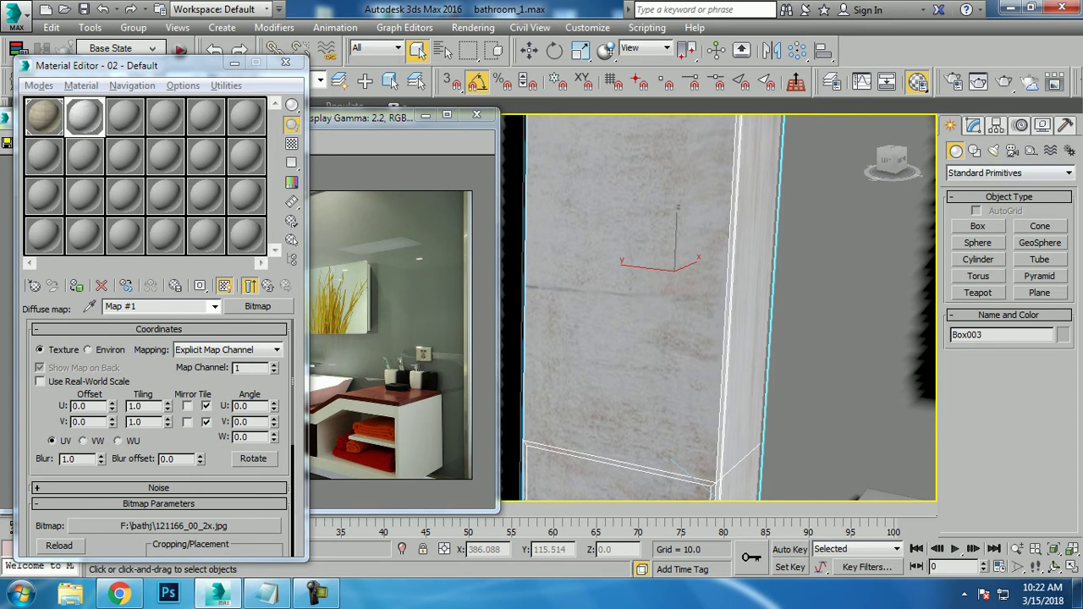
{"action": "left_click", "coordinate": [973, 125]}
{"action": "left_click", "coordinate": [1069, 169]}
{"action": "key", "text": "u"}
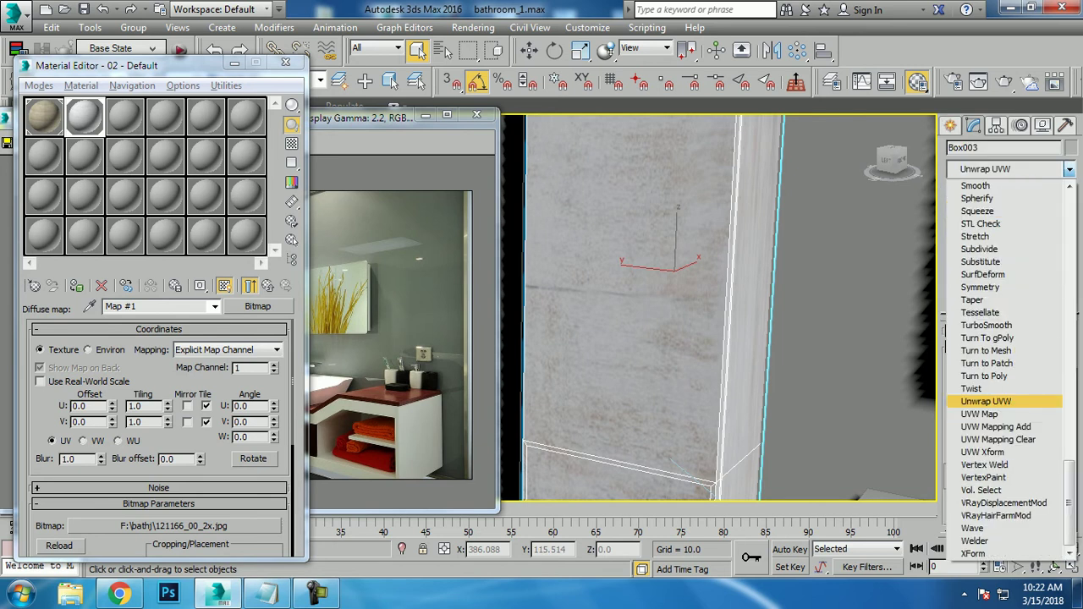
{"action": "key", "text": "Return"}
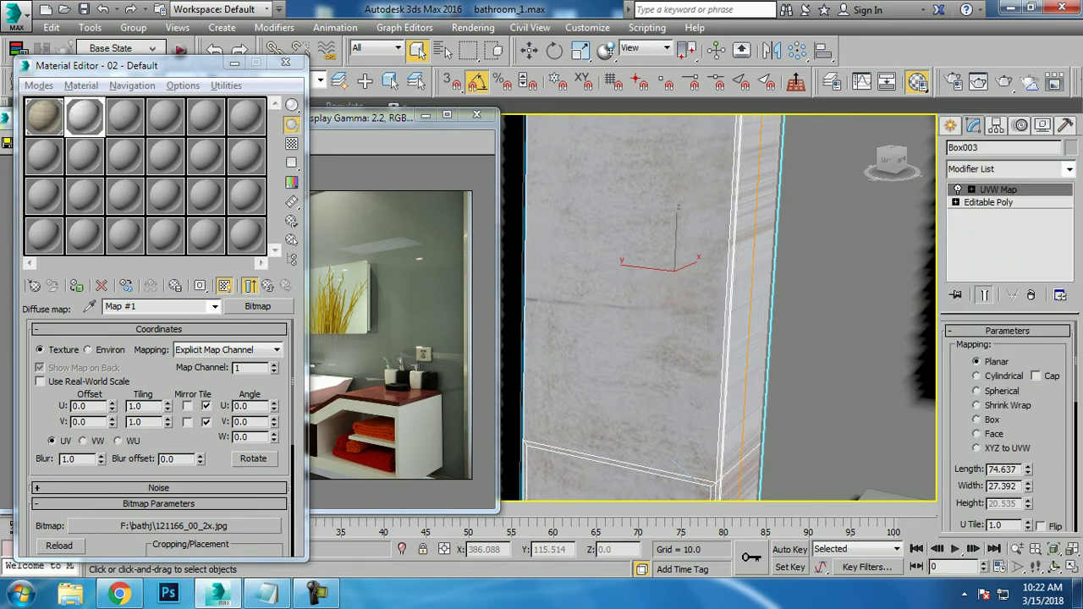
{"action": "left_click", "coordinate": [978, 420]}
{"action": "left_click_drag", "start_coordinate": [1027, 471], "coordinate": [1027, 440]}
{"action": "key", "text": "ctrl+z"}
{"action": "mouse_move", "coordinate": [1027, 504]}
{"action": "left_mouse_down"}
{"action": "mouse_move", "coordinate": [1028, 474]}
{"action": "mouse_move", "coordinate": [1028, 500]}
{"action": "left_mouse_up"}
{"action": "scroll", "coordinate": [718, 308], "scroll_direction": "down", "scroll_amount": 5}
Select the vanity and enter Polygon sub-object mode.
{"action": "mouse_move", "coordinate": [717, 308]}
{"action": "middle_mouse_down", "text": "alt"}
{"action": "mouse_move", "coordinate": [576, 327]}
{"action": "mouse_move", "coordinate": [592, 327]}
{"action": "middle_mouse_up", "text": "alt"}
{"action": "left_click", "coordinate": [677, 339]}
{"action": "middle_click_drag", "start_coordinate": [677, 339], "coordinate": [727, 338], "text": "alt"}
{"action": "left_click", "coordinate": [1024, 364]}
Maximize the side wireframe view and marquee-select the faces along the vanity's top.
{"action": "key", "text": "f"}
{"action": "scroll", "coordinate": [702, 304], "scroll_direction": "down", "scroll_amount": 3}
{"action": "scroll", "coordinate": [702, 305], "scroll_direction": "down", "scroll_amount": 2}
{"action": "key", "text": "alt+w"}
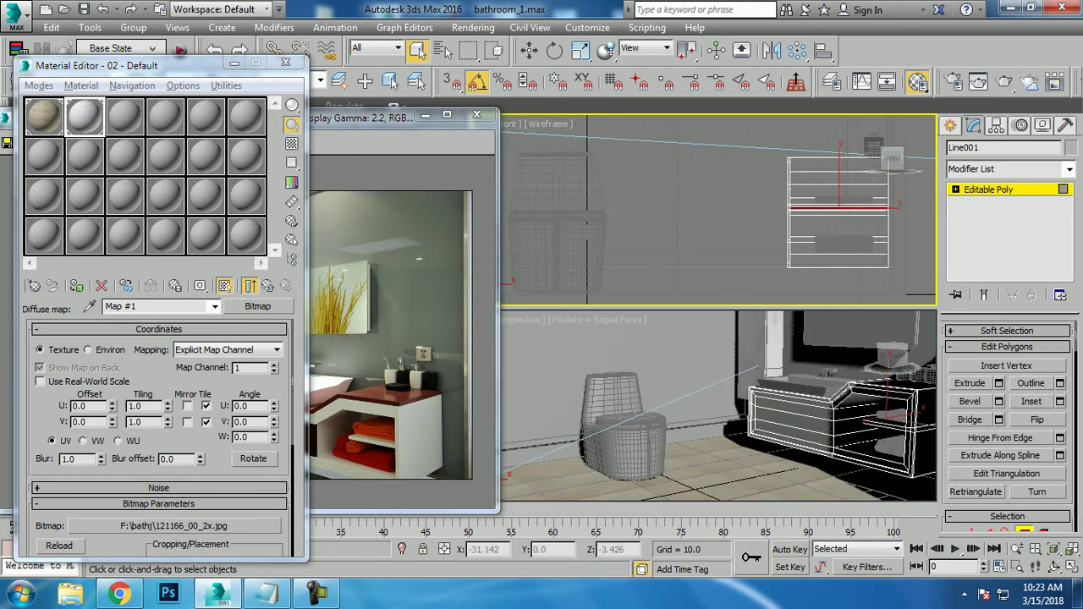
{"action": "left_click_drag", "start_coordinate": [381, 118], "coordinate": [287, 115]}
{"action": "key", "text": "alt+w"}
{"action": "scroll", "coordinate": [673, 308], "scroll_direction": "down", "scroll_amount": 3}
{"action": "left_click_drag", "start_coordinate": [430, 243], "coordinate": [712, 275]}
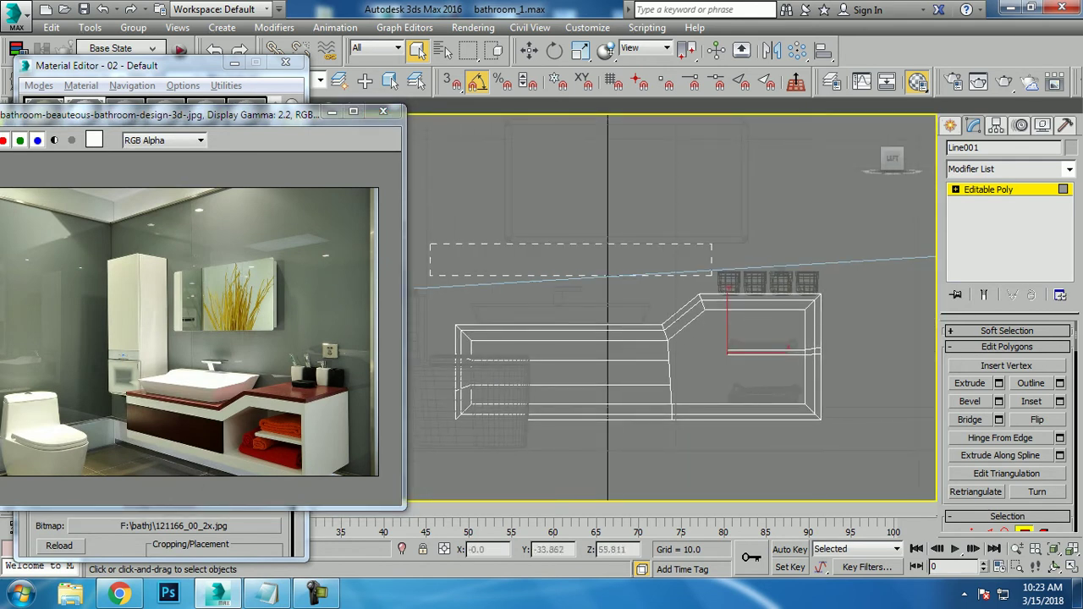
{"action": "left_click_drag", "start_coordinate": [902, 326], "coordinate": [902, 326]}
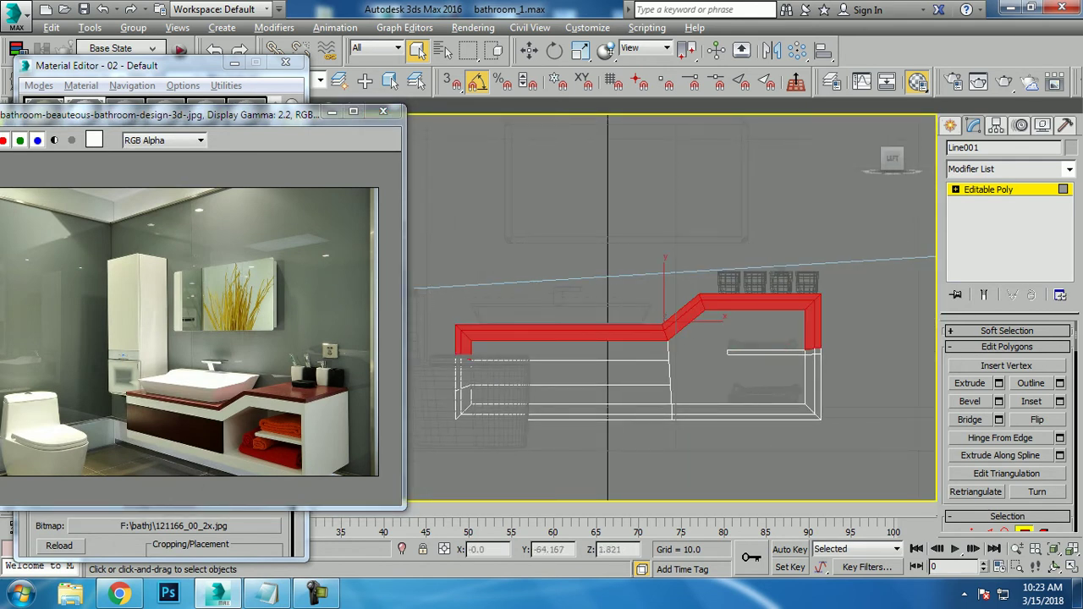
{"action": "left_click_drag", "start_coordinate": [702, 453], "coordinate": [814, 356], "text": "alt"}
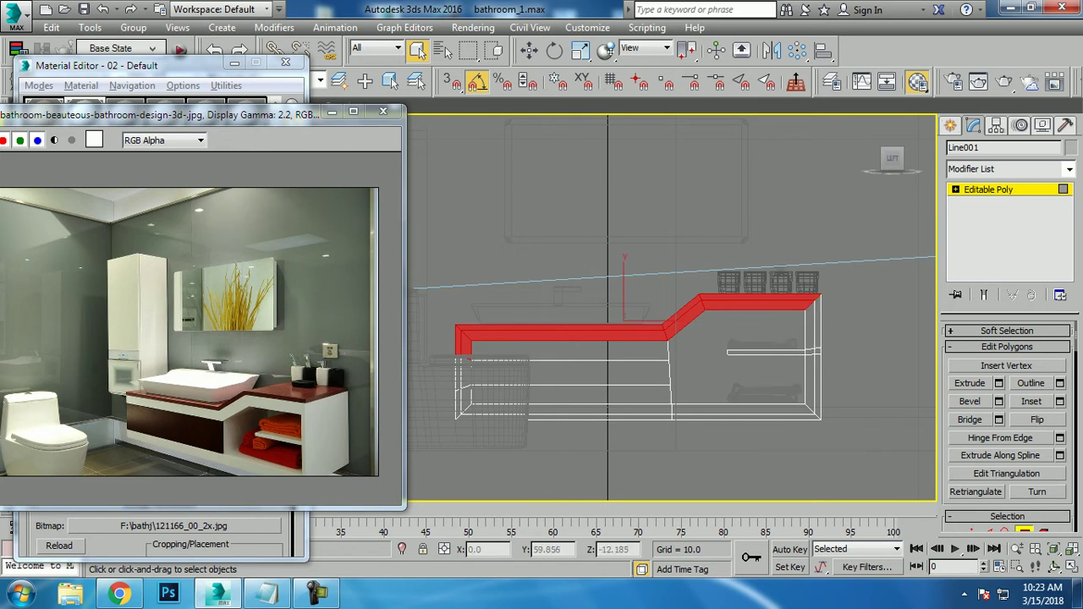
{"action": "left_click_drag", "start_coordinate": [414, 351], "coordinate": [531, 492]}
Refine the countertop face selection in the maximized Left view, then return to Perspective.
{"action": "key", "text": "alt+w"}
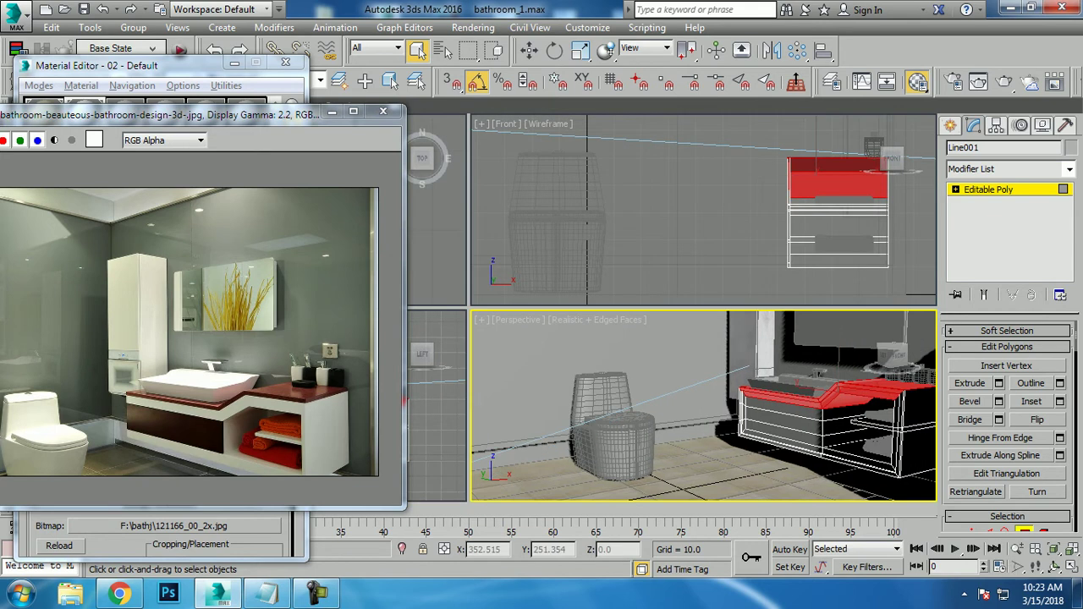
{"action": "right_click", "coordinate": [436, 406]}
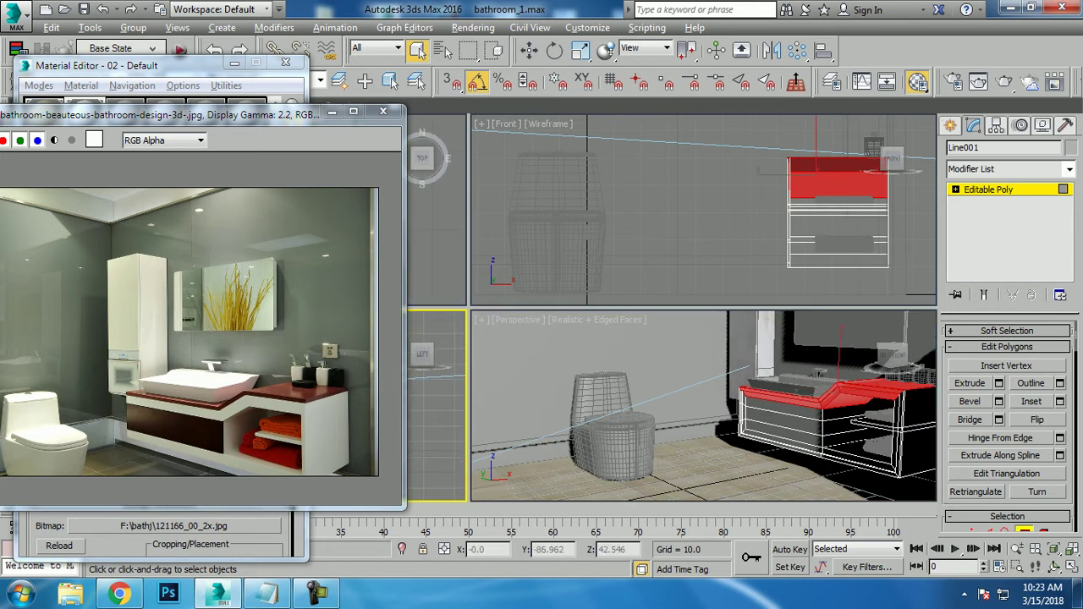
{"action": "key", "text": "alt+w"}
{"action": "left_click_drag", "start_coordinate": [446, 360], "coordinate": [768, 463]}
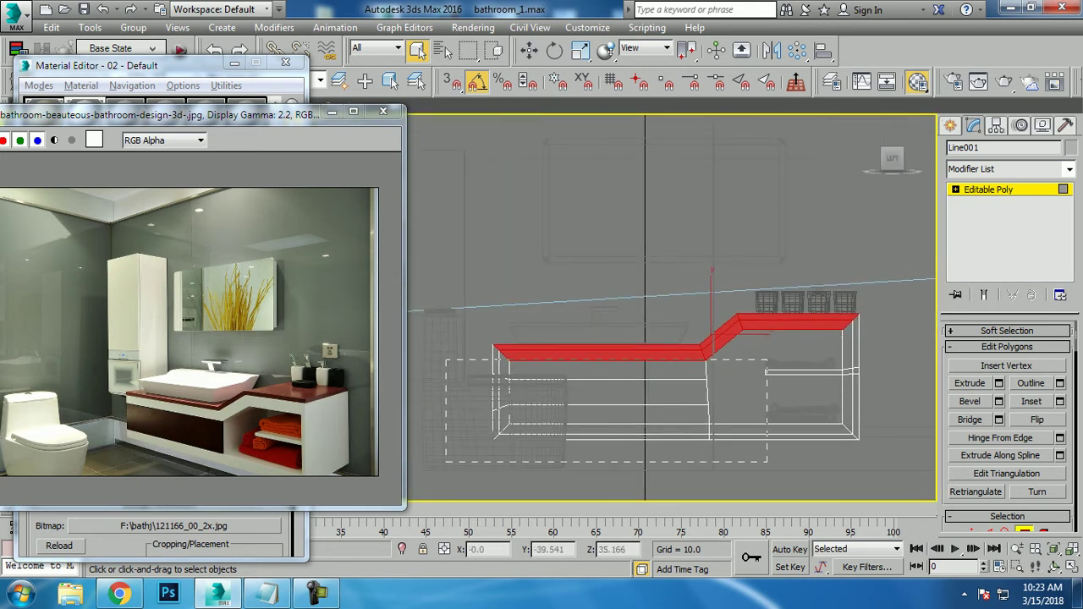
{"action": "middle_click_drag", "start_coordinate": [768, 463], "coordinate": [593, 571]}
{"action": "scroll", "coordinate": [593, 423], "scroll_direction": "up", "scroll_amount": 2}
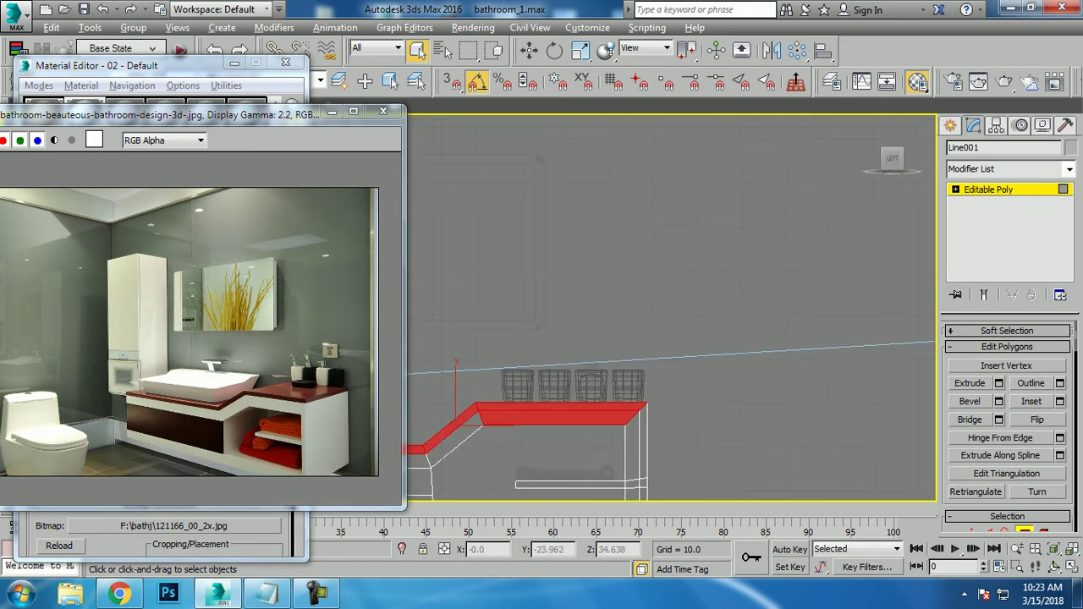
{"action": "left_click_drag", "start_coordinate": [617, 442], "coordinate": [672, 420]}
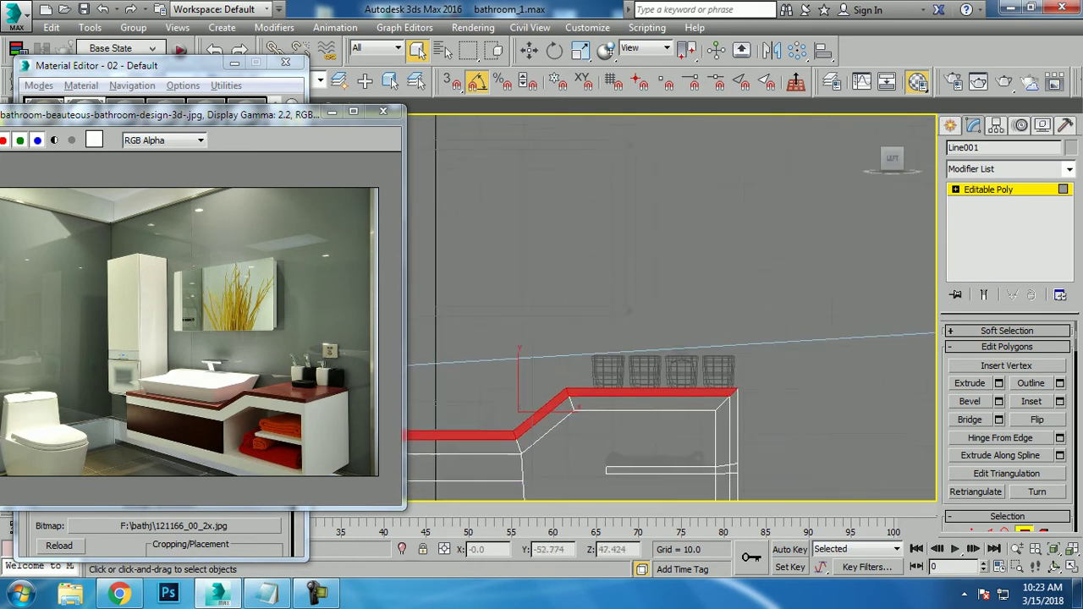
{"action": "key", "text": "p"}
{"action": "scroll", "coordinate": [762, 254], "scroll_direction": "up", "scroll_amount": 3}
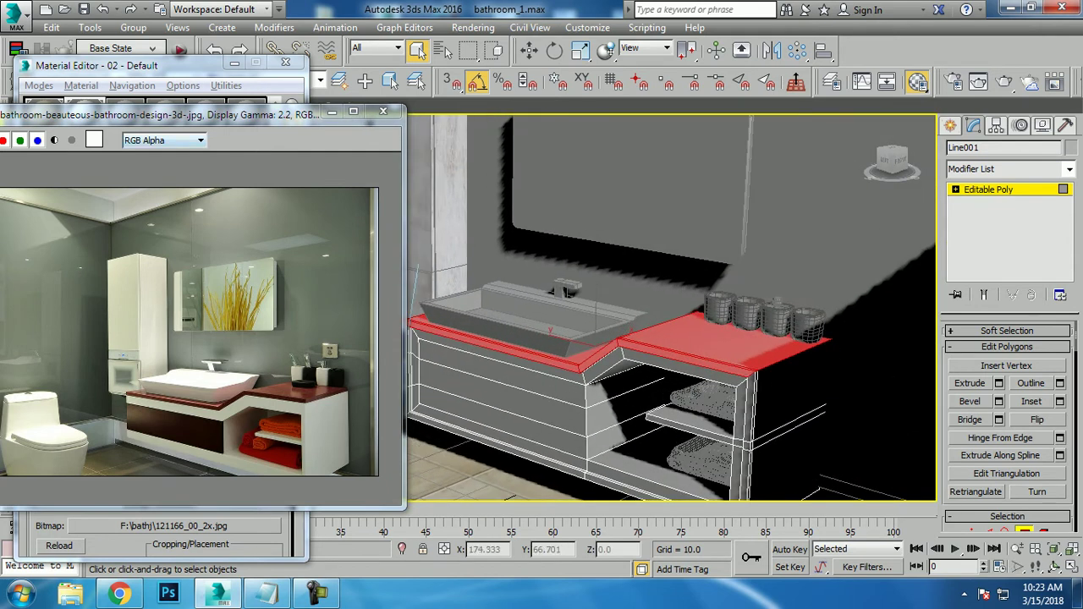
Turn the third material slot into a VRayMtl.
{"action": "left_click", "coordinate": [127, 65]}
{"action": "left_click", "coordinate": [125, 117]}
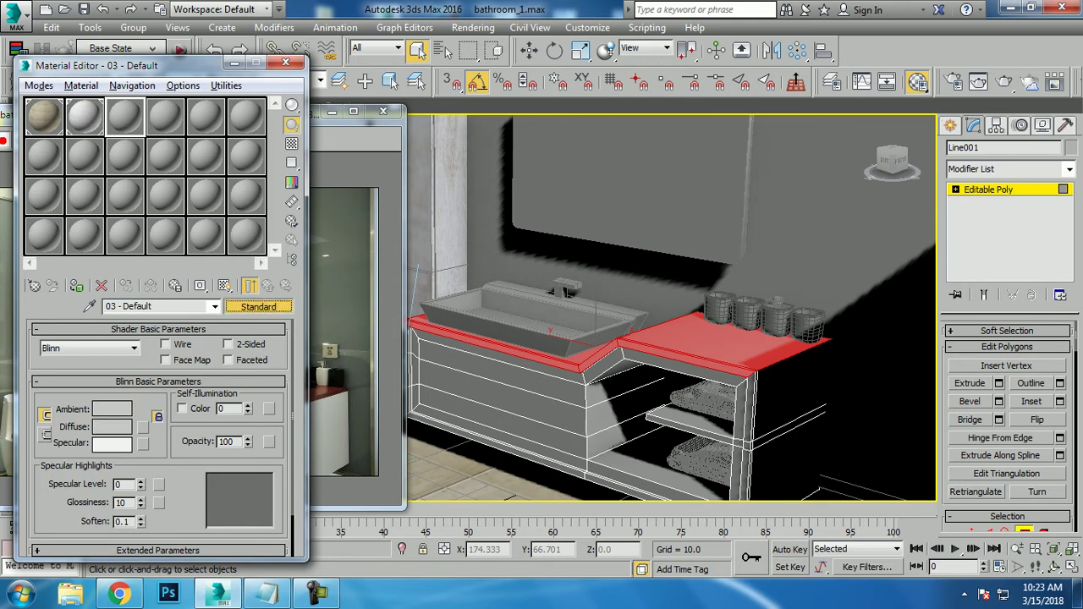
{"action": "left_click", "coordinate": [258, 306]}
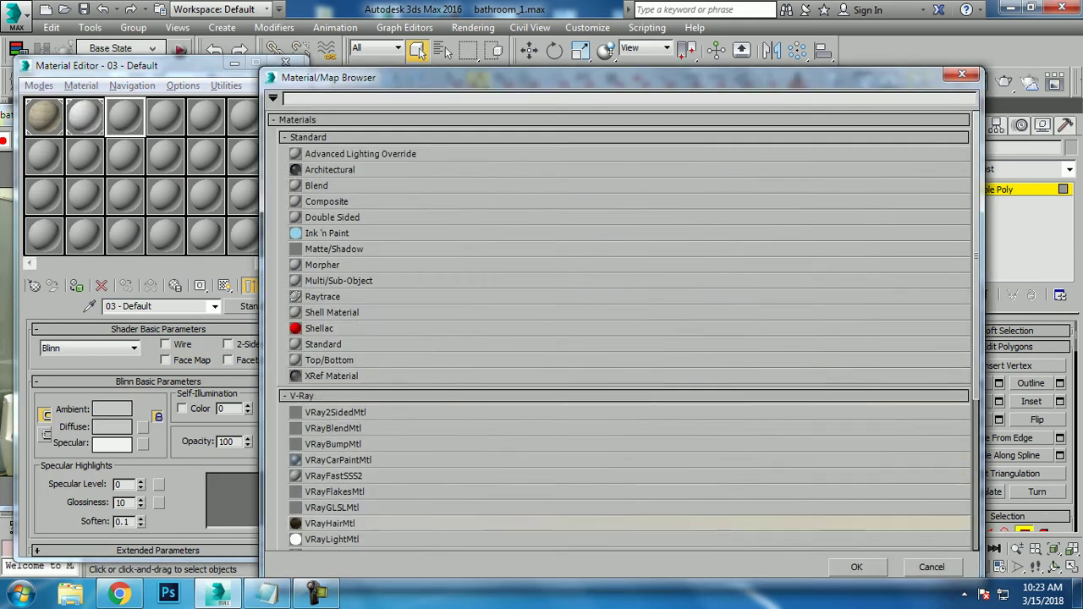
{"action": "scroll", "coordinate": [338, 508], "scroll_direction": "down", "scroll_amount": 3}
{"action": "double_click", "coordinate": [339, 499]}
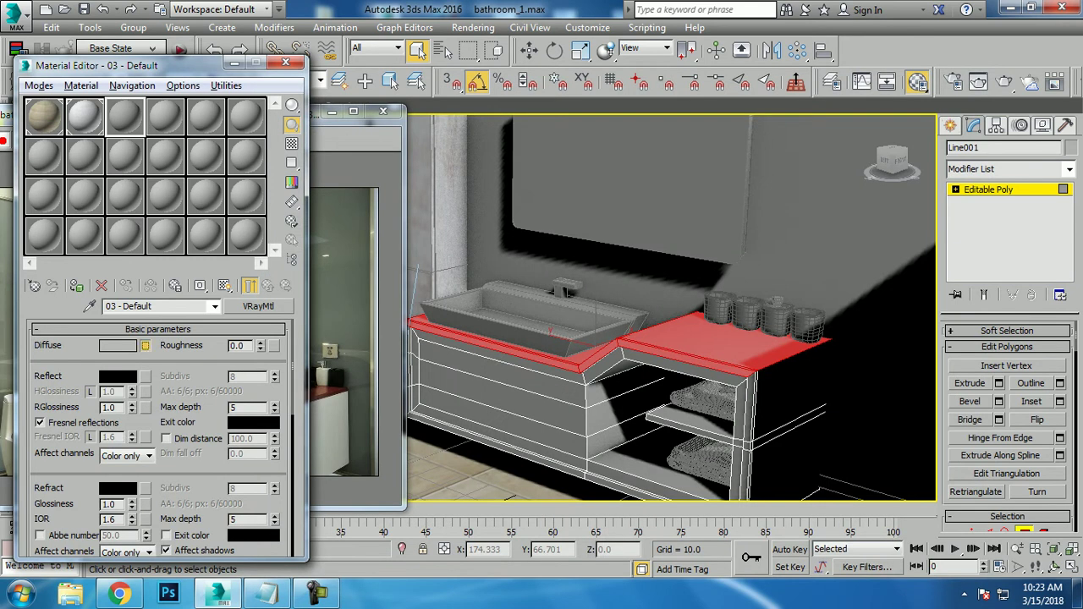
Load modern-red-marble-floors-red-marble-1.jpg from F:\bathj as the diffuse bitmap.
{"action": "left_click", "coordinate": [145, 346]}
{"action": "double_click", "coordinate": [356, 154]}
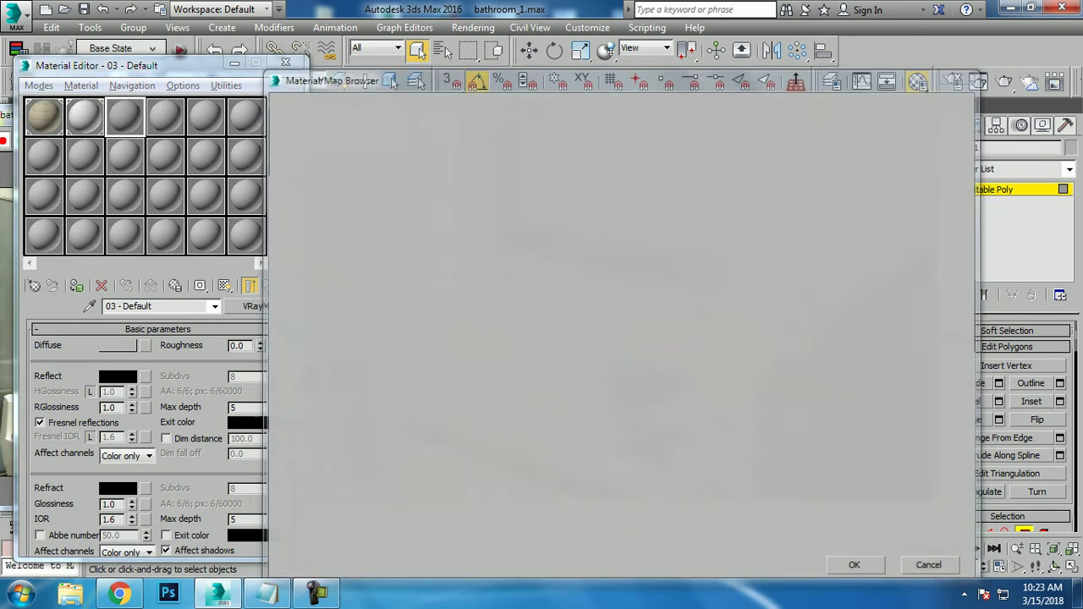
{"action": "left_click", "coordinate": [270, 105]}
{"action": "key", "text": "Down"}
{"action": "key", "text": "Down"}
{"action": "key", "text": "Down"}
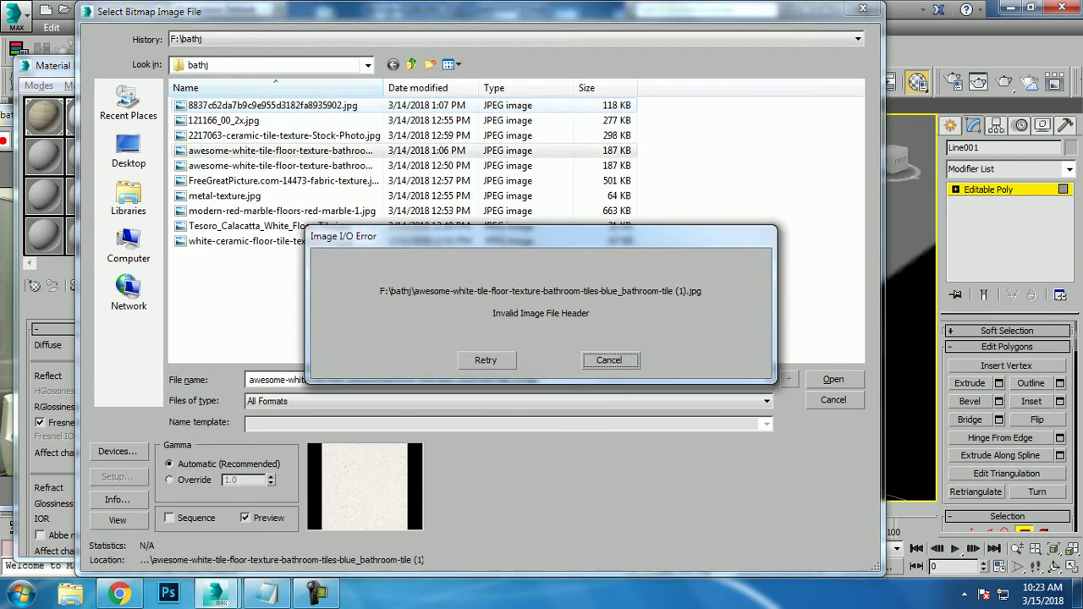
{"action": "key", "text": "Return"}
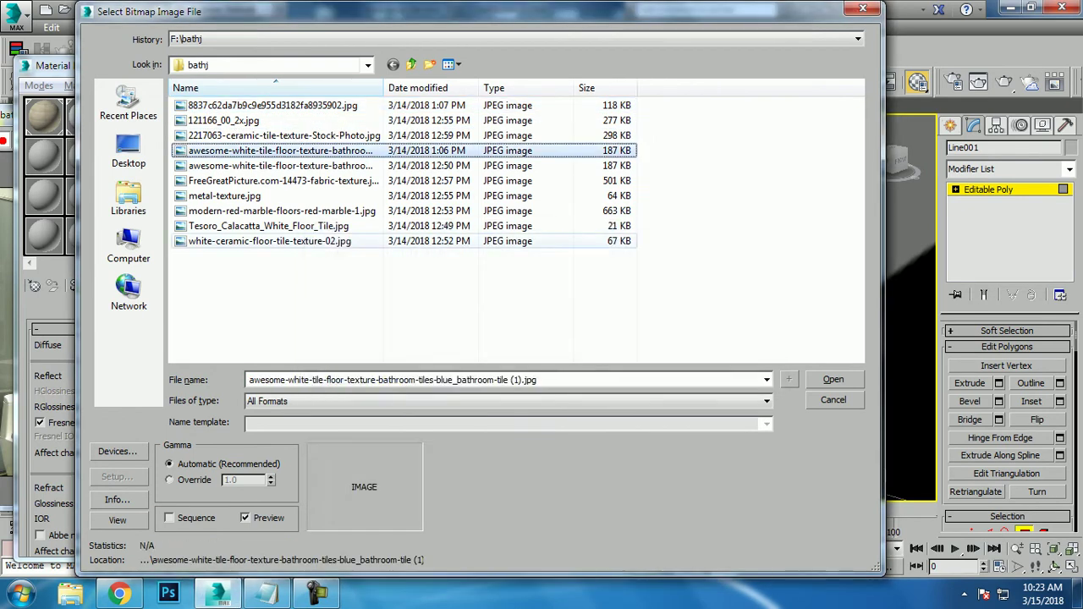
{"action": "left_click", "coordinate": [269, 241]}
{"action": "key", "text": "Up"}
{"action": "key", "text": "Up"}
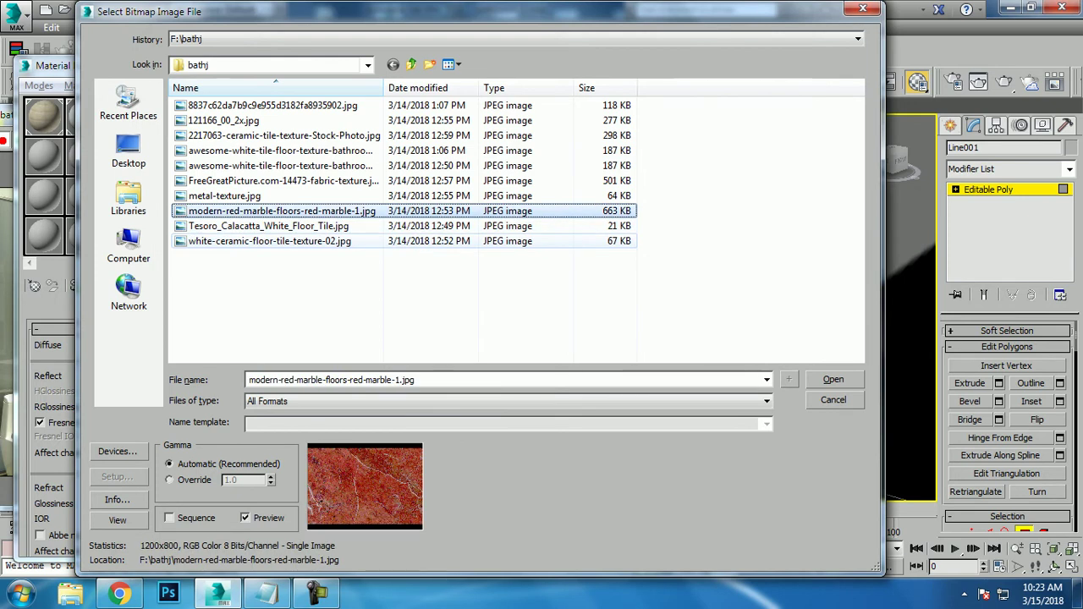
{"action": "key", "text": "Return"}
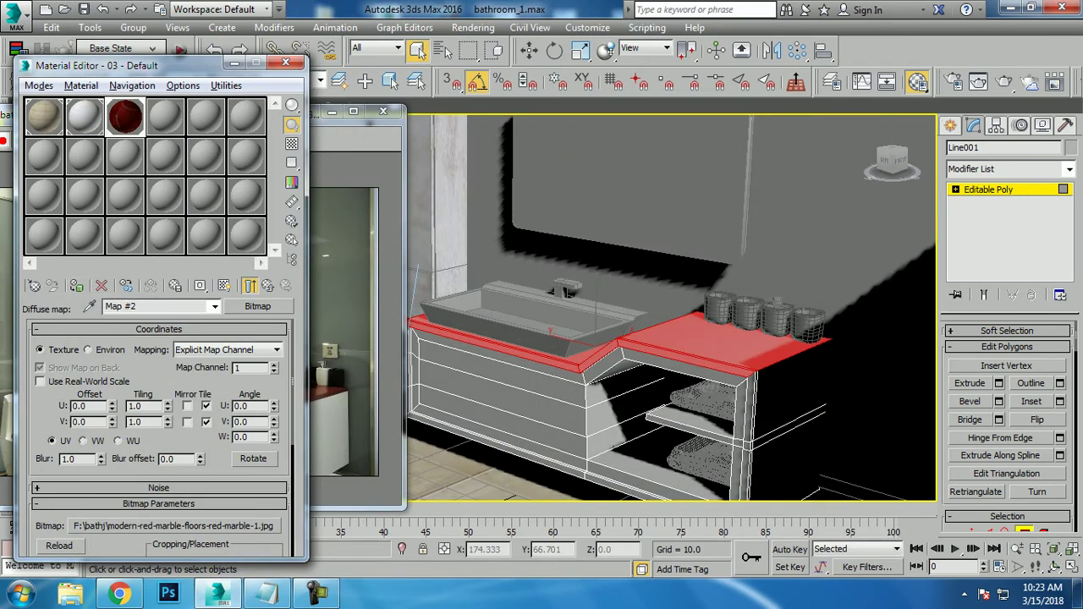
Show the red marble in the viewport and add a Box UVW Map modifier to the vanity.
{"action": "left_click", "coordinate": [224, 286]}
{"action": "scroll", "coordinate": [728, 351], "scroll_direction": "up", "scroll_amount": 4}
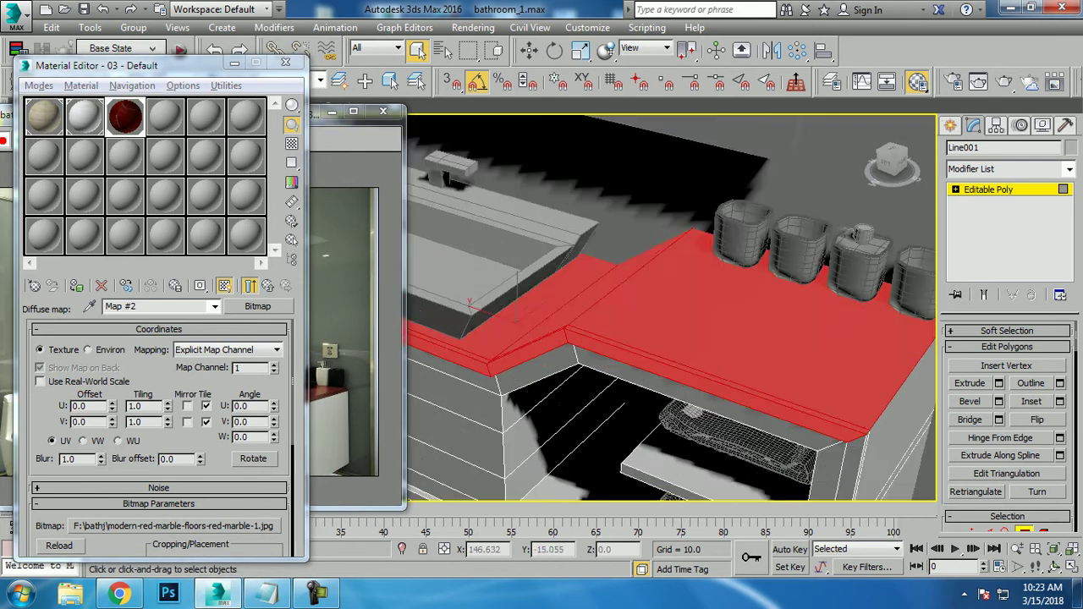
{"action": "left_click", "coordinate": [1069, 170]}
{"action": "key", "text": "u"}
{"action": "key", "text": "u"}
{"action": "key", "text": "Return"}
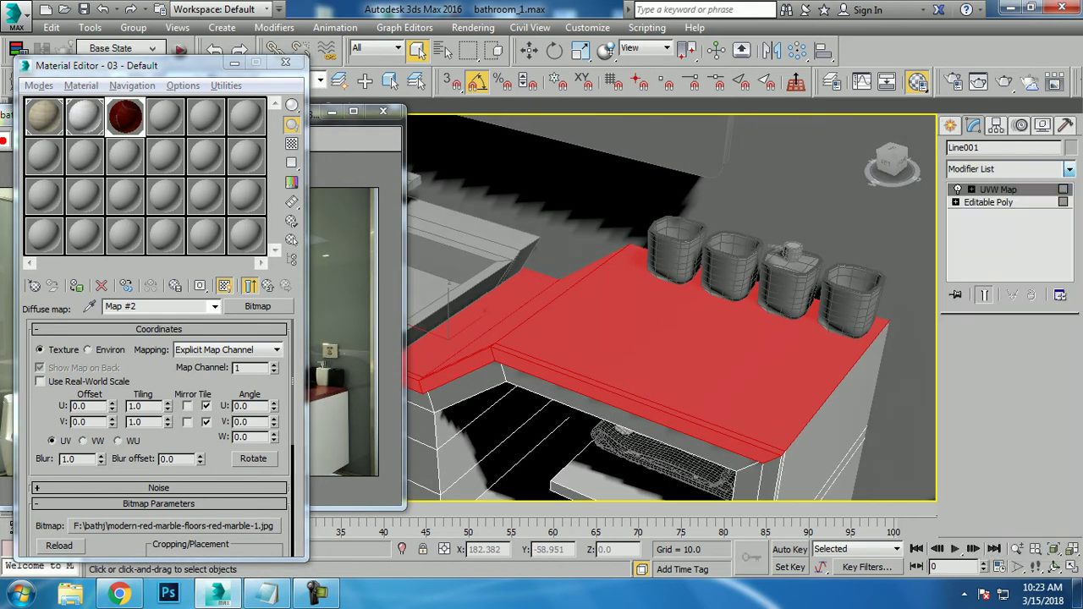
{"action": "left_click", "coordinate": [976, 420]}
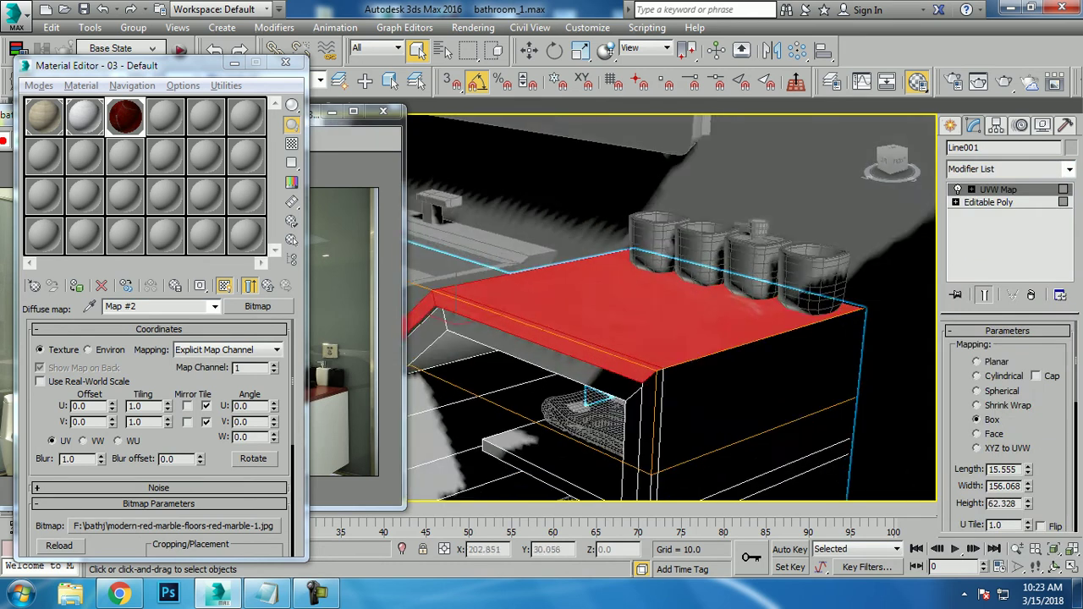
Collapse the vanity to Editable Poly and invert the polygon selection to the remaining faces.
{"action": "middle_click_drag", "start_coordinate": [677, 338], "coordinate": [694, 279], "text": "alt"}
{"action": "right_click", "coordinate": [656, 297]}
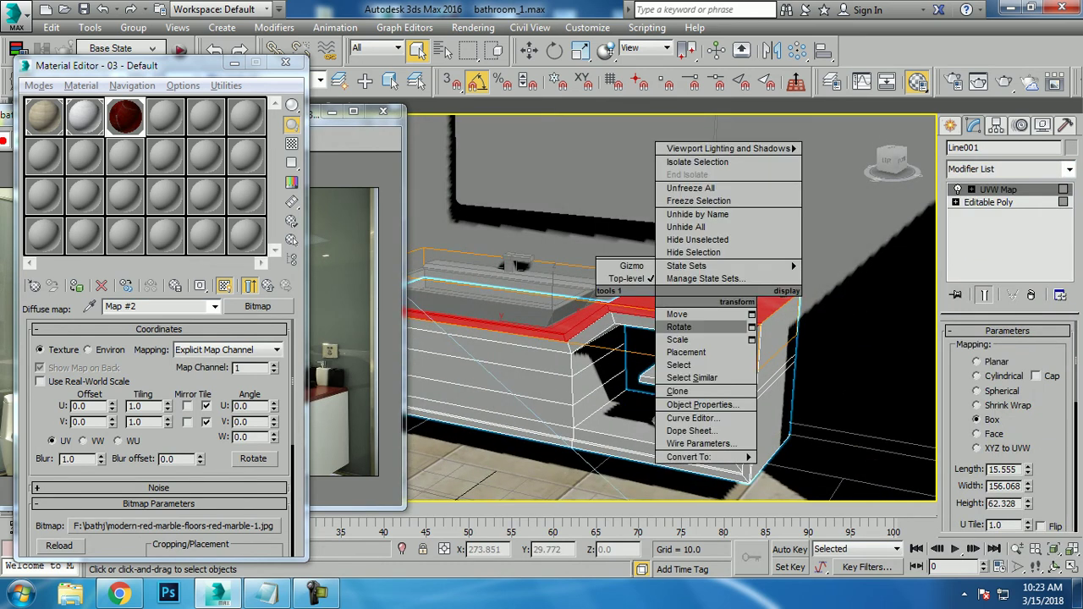
{"action": "mouse_move", "coordinate": [702, 457]}
{"action": "left_click", "coordinate": [812, 468]}
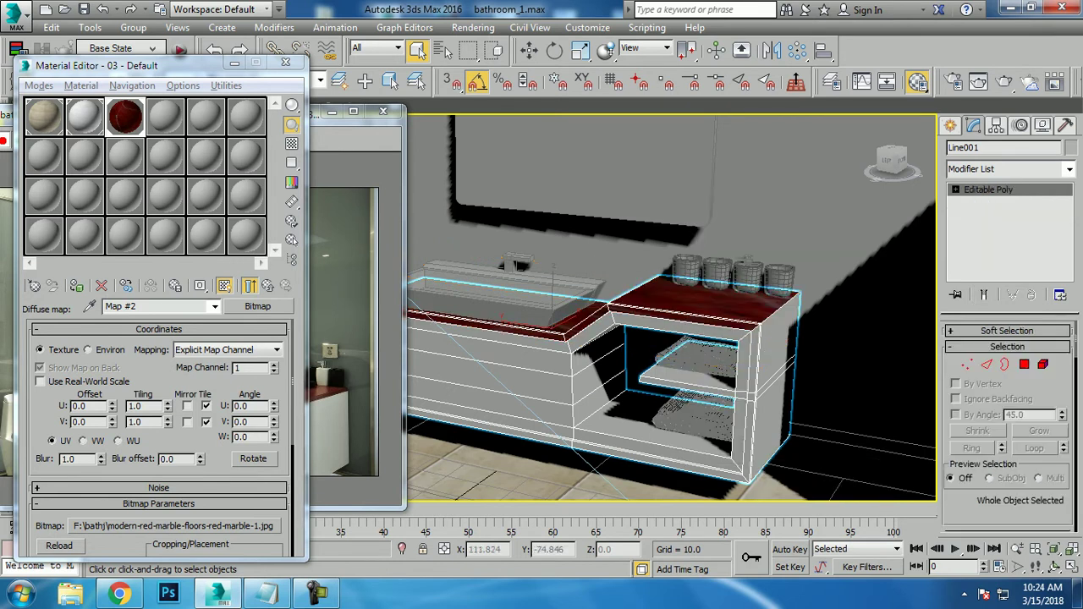
{"action": "key", "text": "4"}
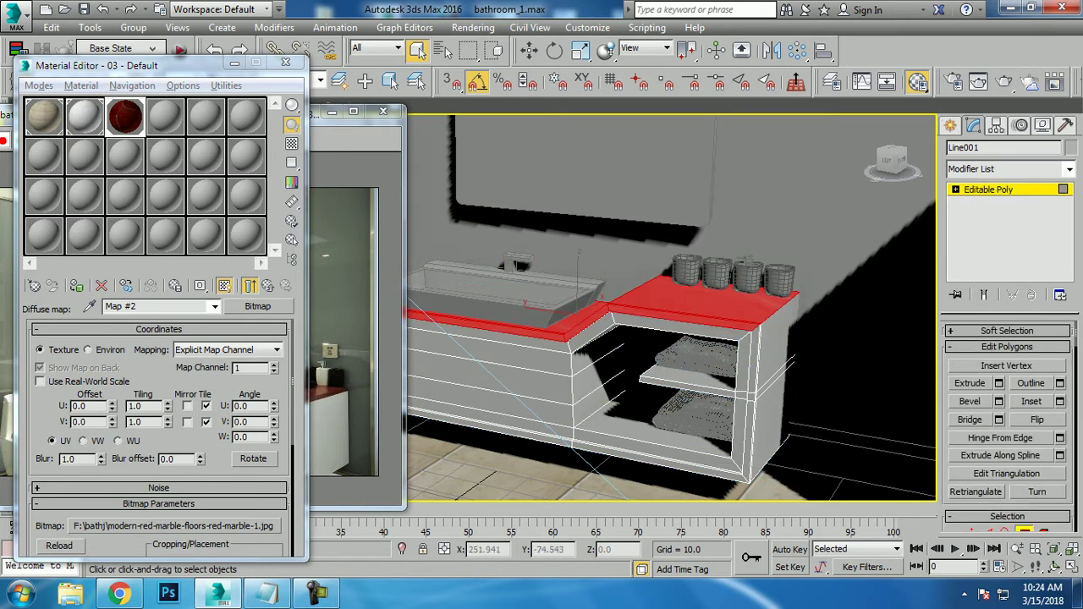
{"action": "key", "text": "ctrl+i"}
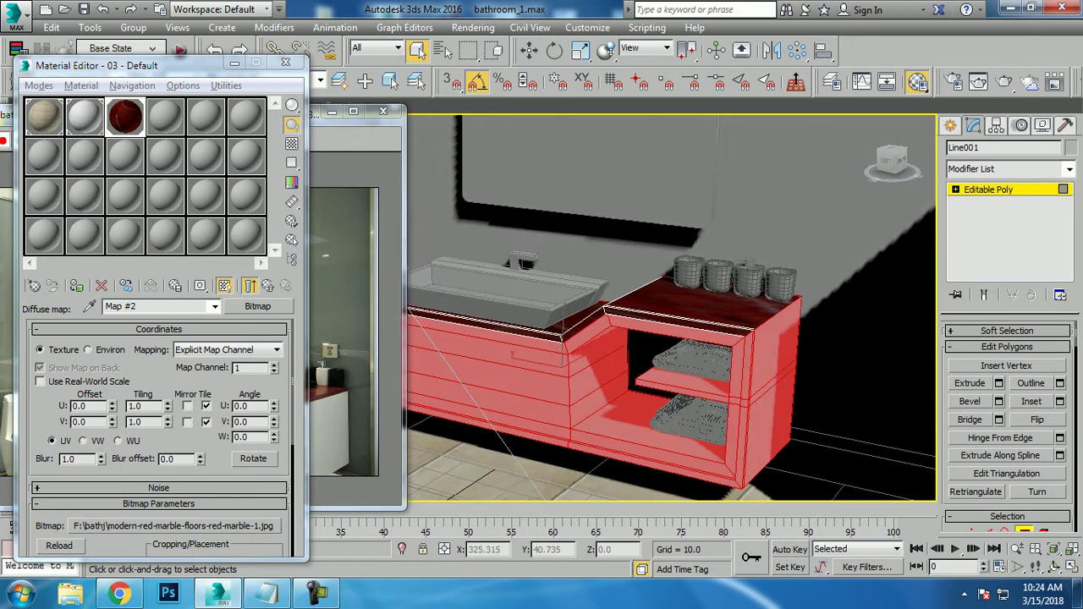
Deselect the front drawer panel and move the Material Editor aside to uncover the vanity.
{"action": "middle_click_drag", "start_coordinate": [592, 338], "coordinate": [728, 356]}
{"action": "left_click", "coordinate": [643, 373], "text": "alt"}
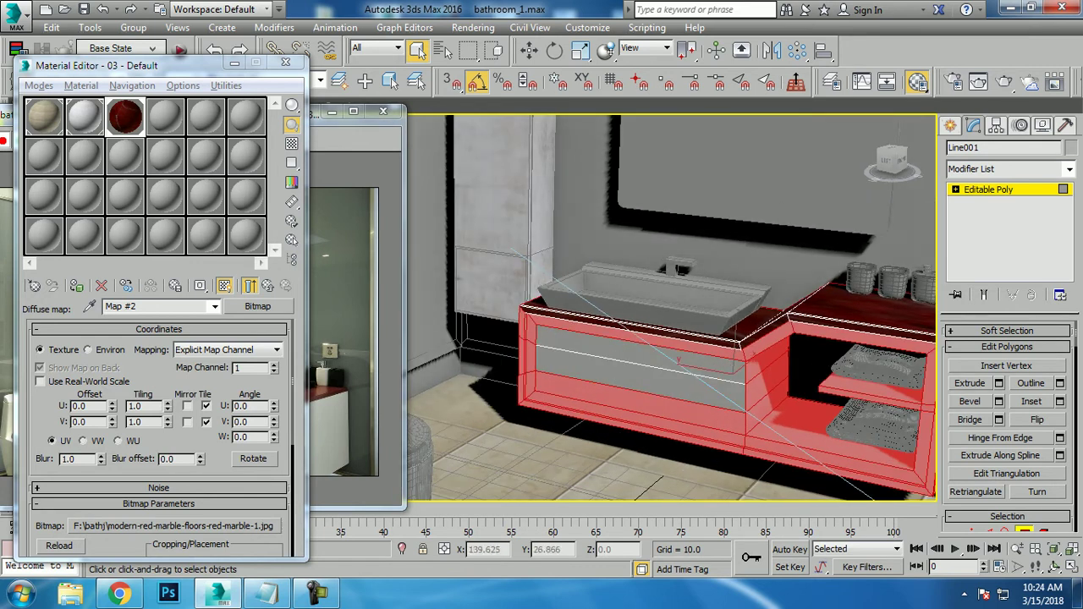
{"action": "left_click_drag", "start_coordinate": [203, 66], "coordinate": [712, 403]}
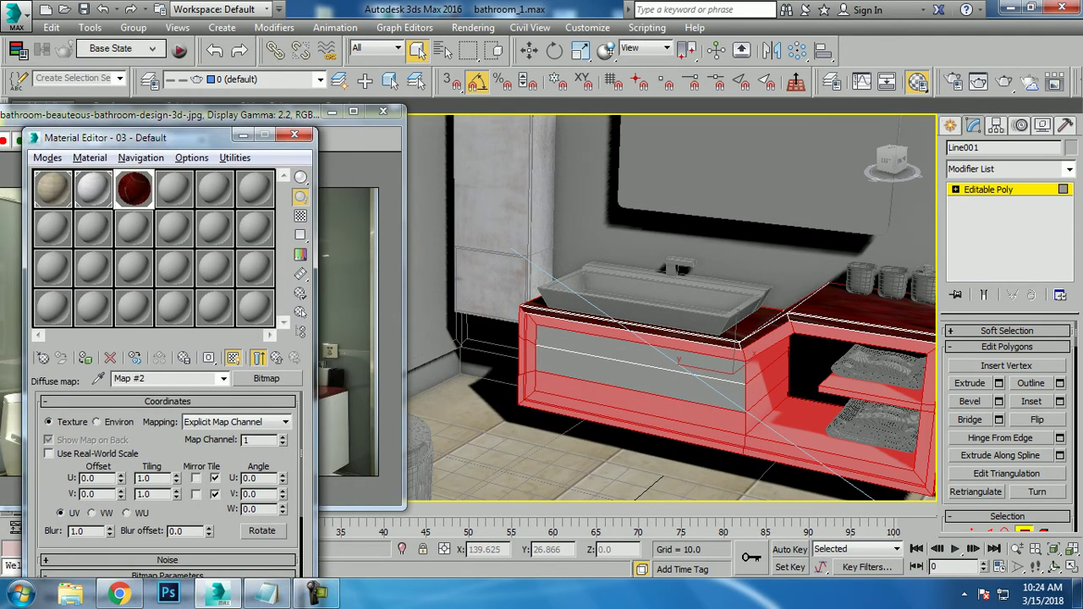
{"action": "left_click_drag", "start_coordinate": [203, 65], "coordinate": [491, 381]}
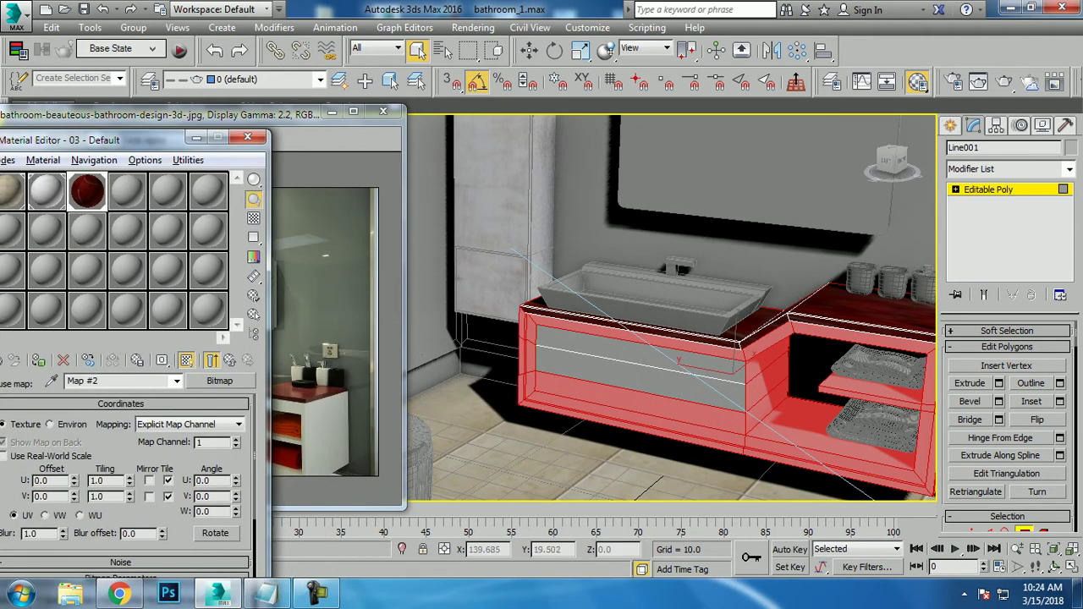
{"action": "middle_click_drag", "start_coordinate": [668, 305], "coordinate": [634, 305], "text": "alt"}
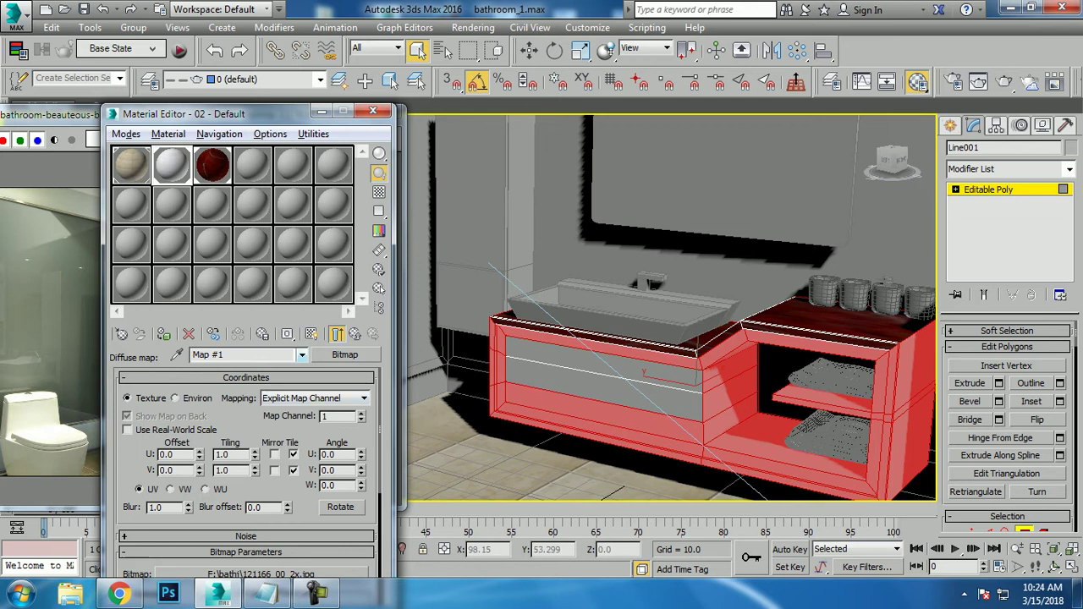
{"action": "middle_click_drag", "start_coordinate": [669, 339], "coordinate": [559, 292]}
{"action": "scroll", "coordinate": [762, 322], "scroll_direction": "up", "scroll_amount": 3}
Add a UVW Map modifier with Box projection to the vanity body.
{"action": "left_click", "coordinate": [1069, 169]}
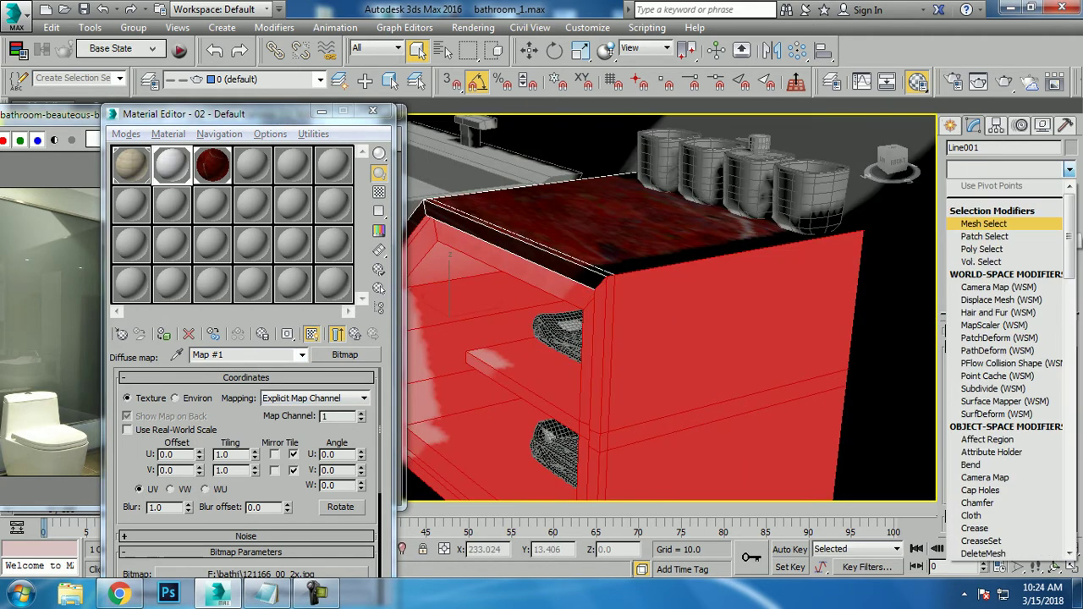
{"action": "scroll", "coordinate": [982, 249], "scroll_direction": "down", "scroll_amount": 15}
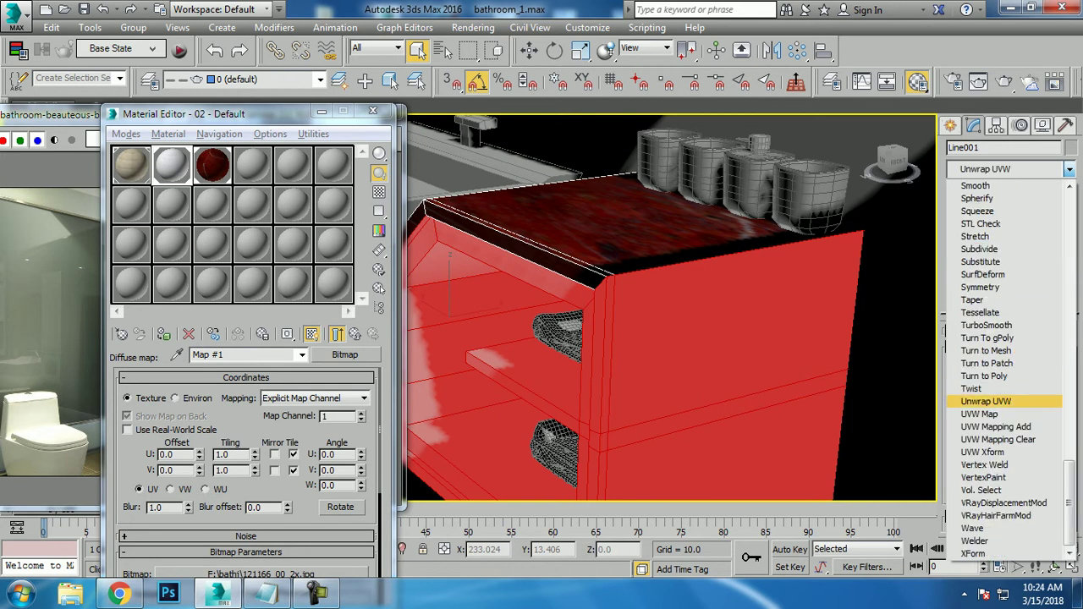
{"action": "left_click", "coordinate": [982, 416]}
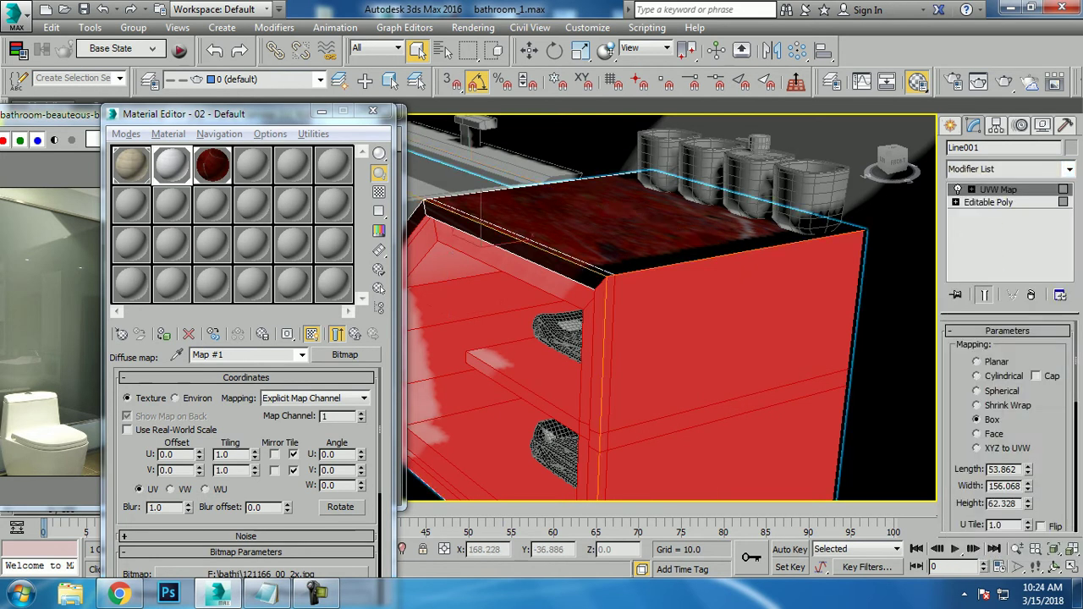
{"action": "left_click", "coordinate": [977, 420]}
Collapse the mapping into Editable Poly and select the front drawer panel face.
{"action": "mouse_move", "coordinate": [677, 339]}
{"action": "middle_mouse_down", "text": "alt"}
{"action": "mouse_move", "coordinate": [677, 305]}
{"action": "mouse_move", "coordinate": [686, 313]}
{"action": "middle_mouse_up", "text": "alt"}
{"action": "scroll", "coordinate": [677, 304], "scroll_direction": "up", "scroll_amount": 3}
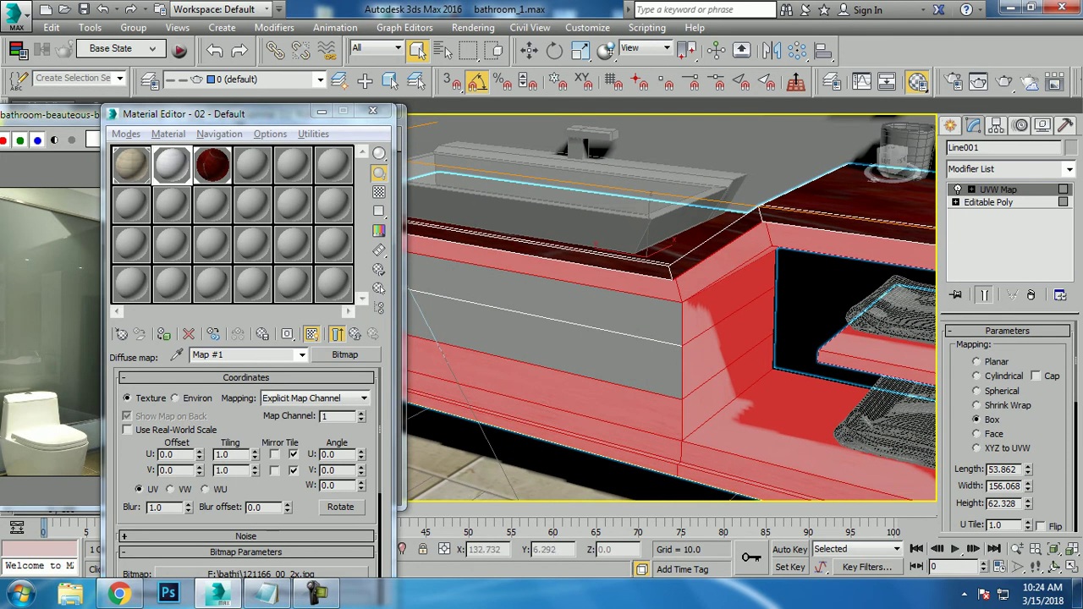
{"action": "right_click", "coordinate": [728, 325]}
{"action": "left_click", "coordinate": [889, 480]}
{"action": "key", "text": "4"}
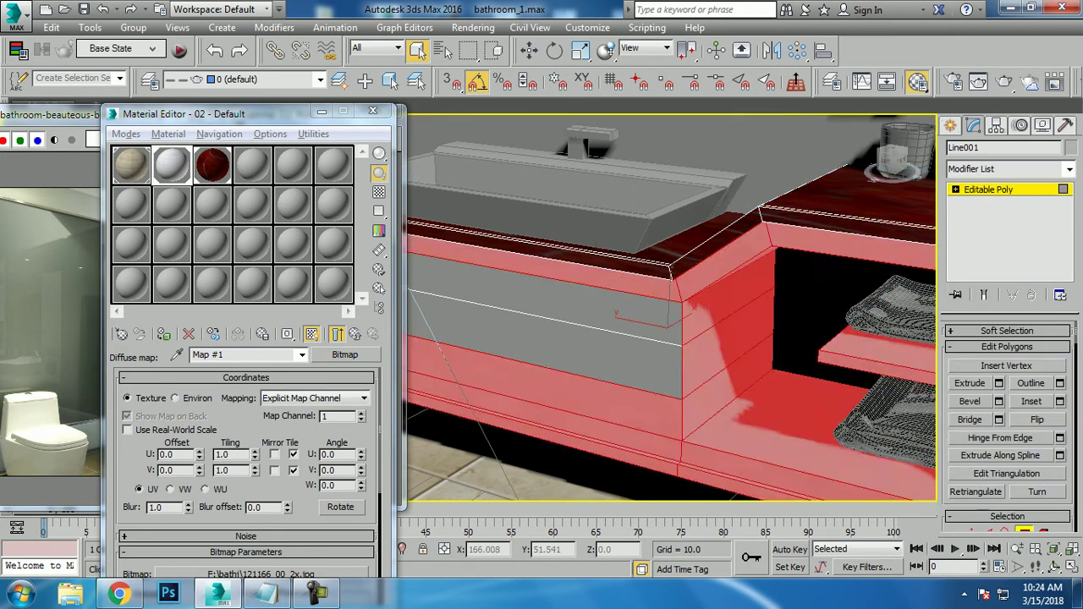
{"action": "left_click", "coordinate": [541, 356]}
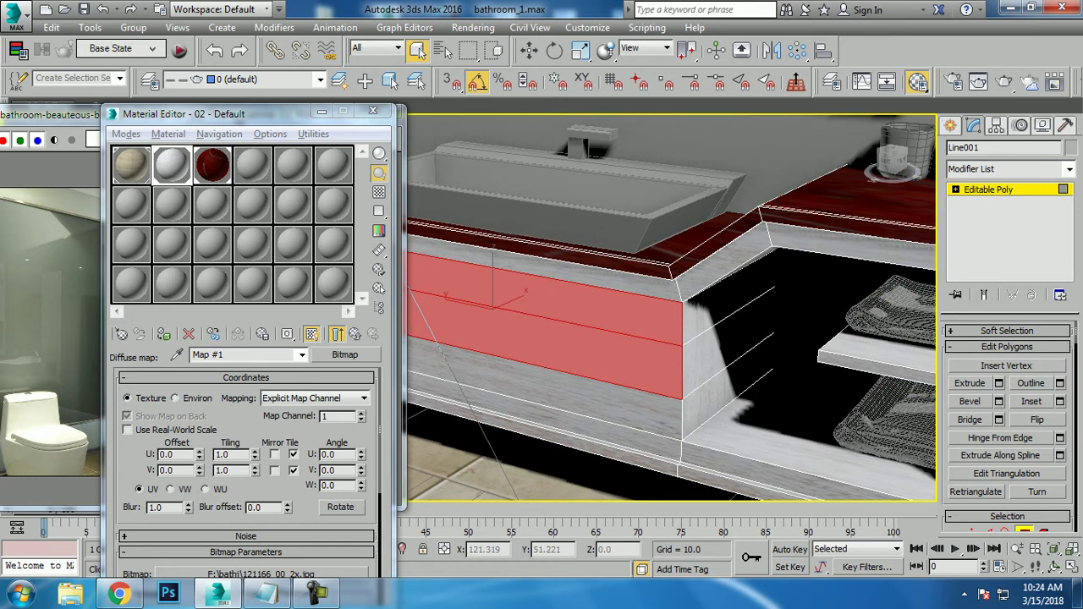
Turn the empty fourth material slot into a VRayMtl.
{"action": "left_click", "coordinate": [252, 164]}
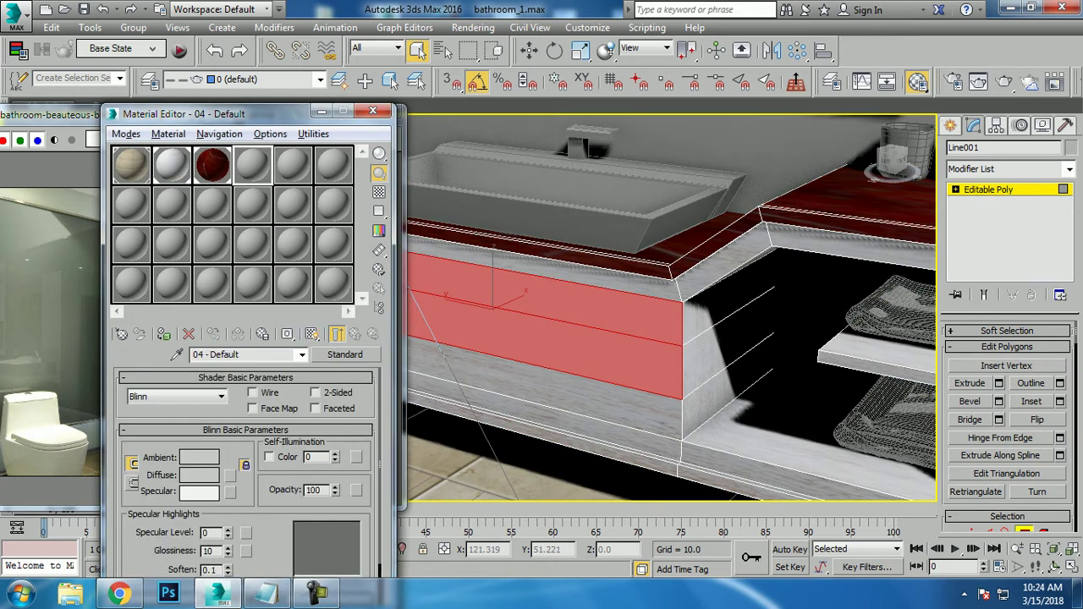
{"action": "left_click", "coordinate": [344, 354]}
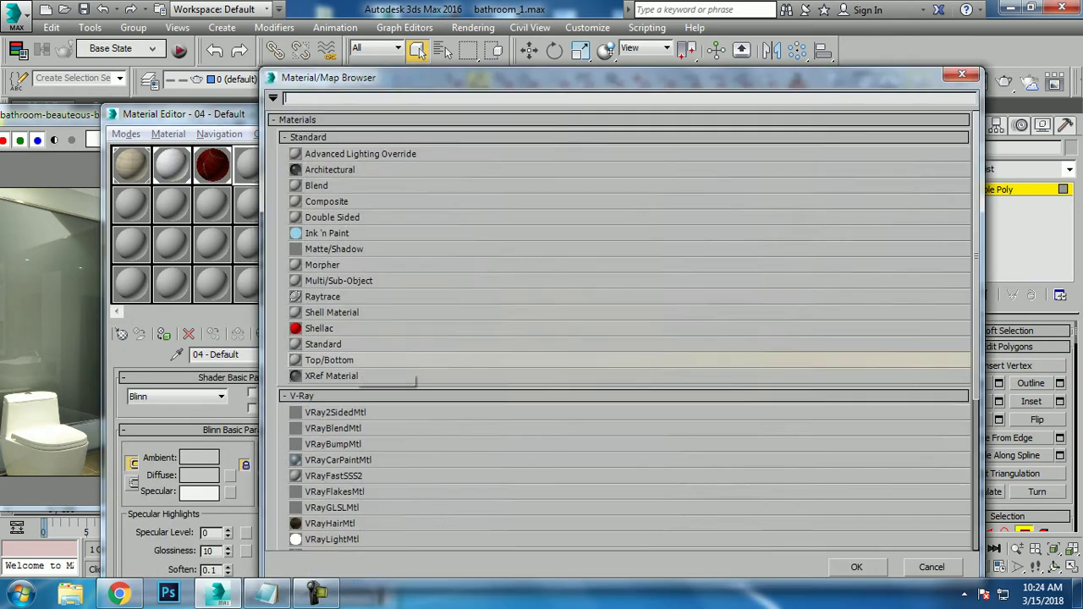
{"action": "scroll", "coordinate": [353, 385], "scroll_direction": "down", "scroll_amount": 3}
{"action": "double_click", "coordinate": [339, 441]}
Add a Bitmap diffuse map and browse to D:\kayo\Texture lib\smaller wooden planks.
{"action": "left_click", "coordinate": [232, 394]}
{"action": "scroll", "coordinate": [592, 232], "scroll_direction": "up", "scroll_amount": 2}
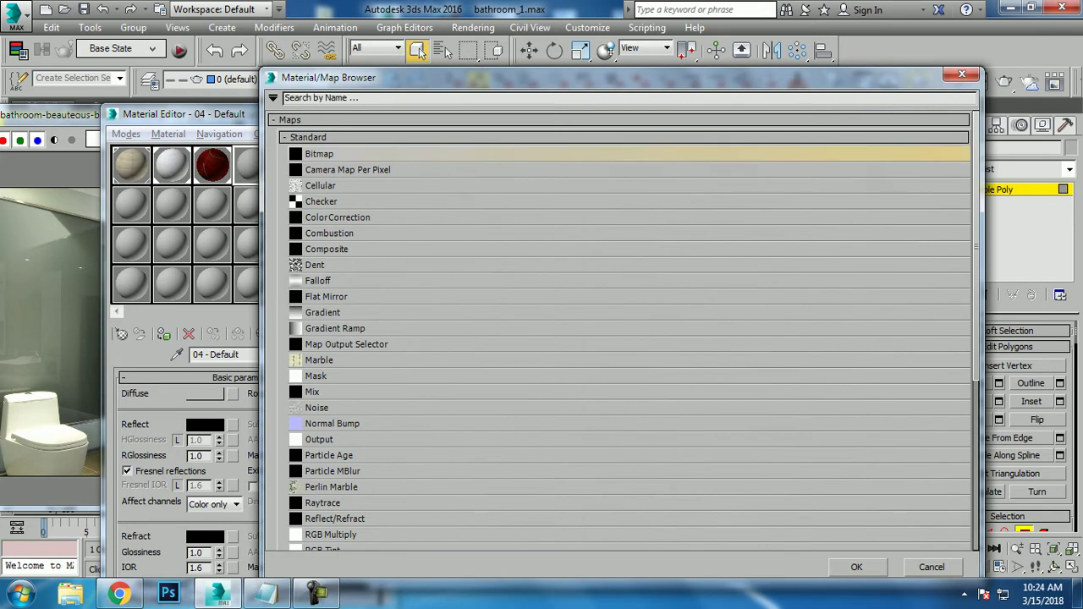
{"action": "double_click", "coordinate": [339, 154]}
{"action": "left_click", "coordinate": [129, 151]}
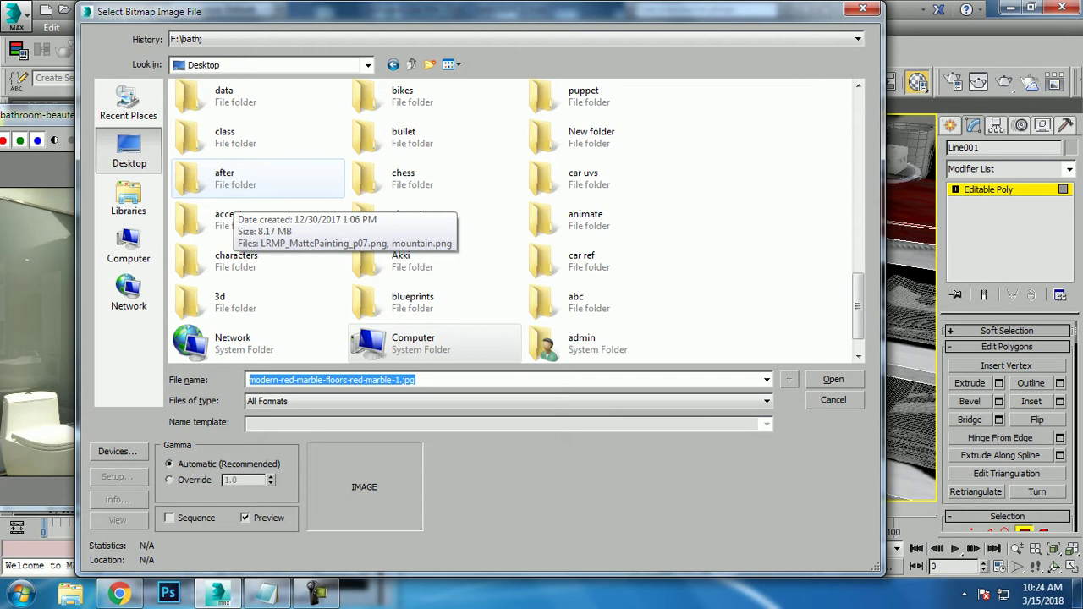
{"action": "left_click", "coordinate": [412, 303]}
{"action": "scroll", "coordinate": [412, 287], "scroll_direction": "down", "scroll_amount": 1}
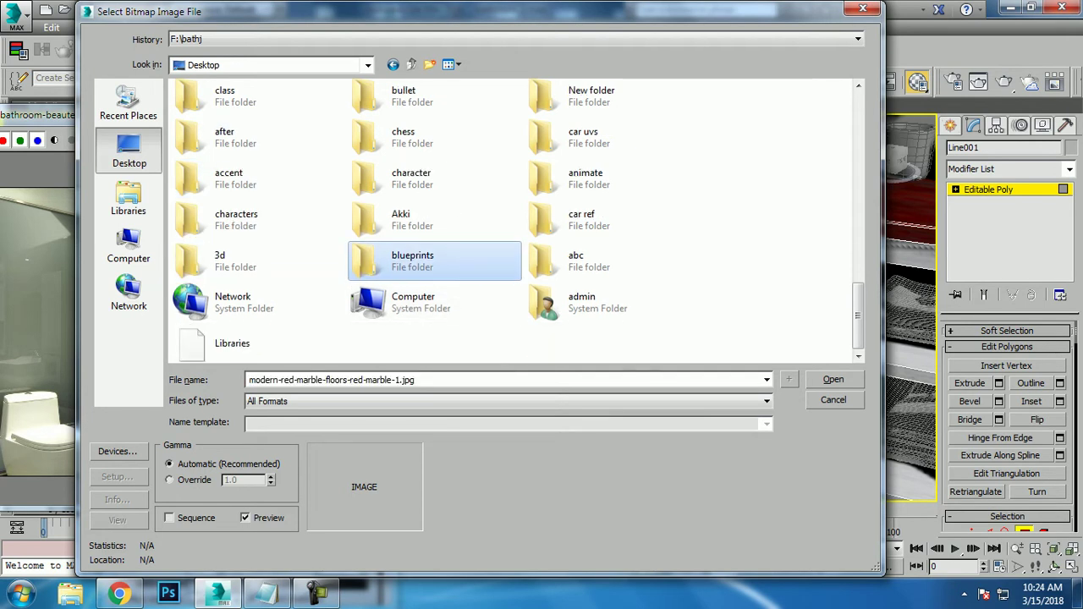
{"action": "scroll", "coordinate": [412, 288], "scroll_direction": "up", "scroll_amount": 3}
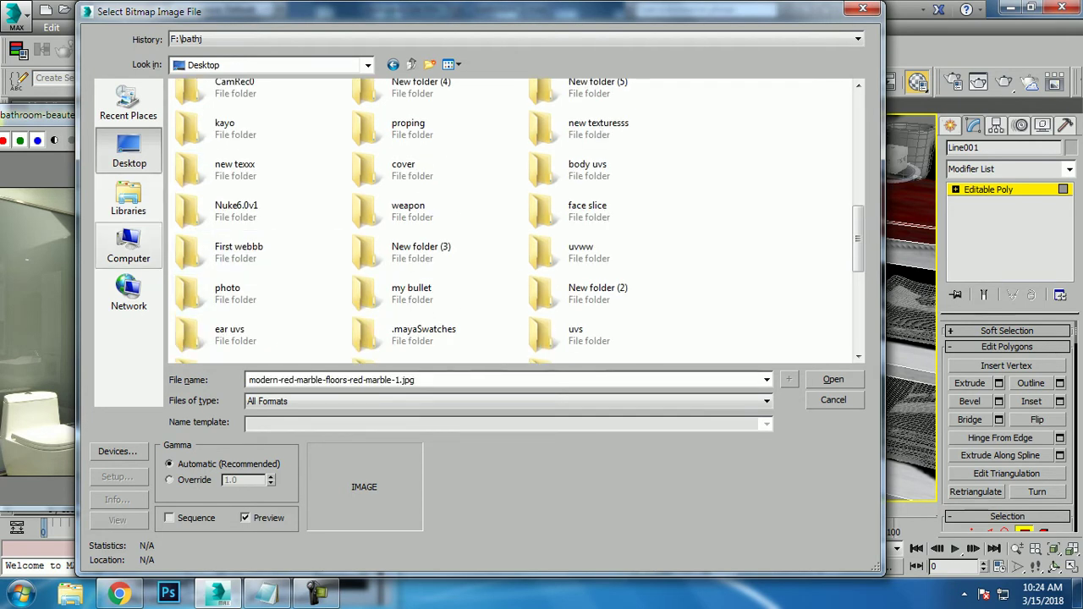
{"action": "left_click", "coordinate": [129, 245]}
{"action": "double_click", "coordinate": [370, 119]}
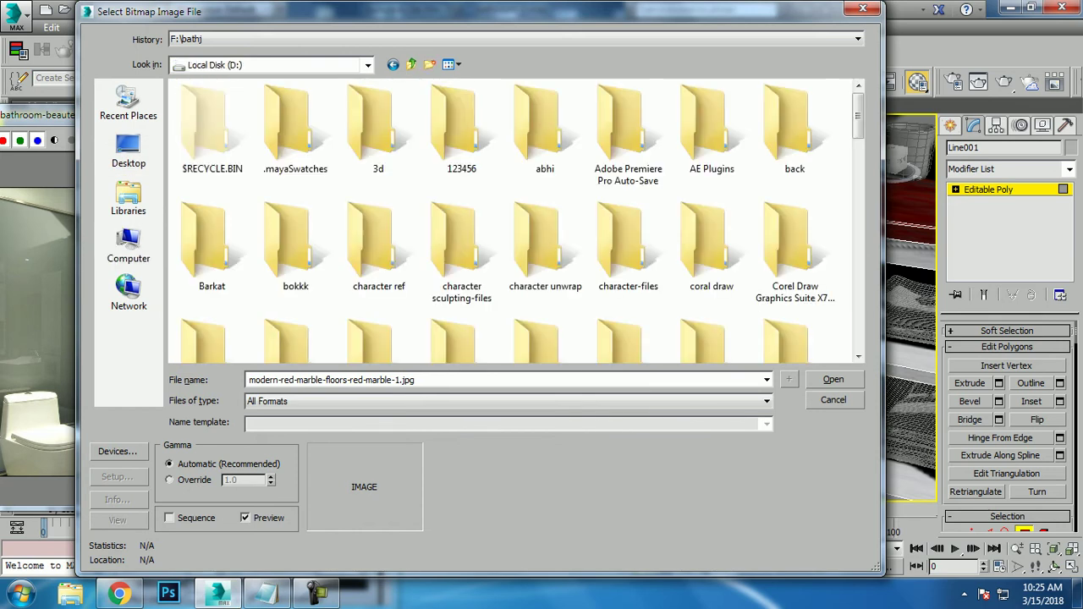
{"action": "scroll", "coordinate": [461, 127], "scroll_direction": "down", "scroll_amount": 5}
{"action": "double_click", "coordinate": [290, 127]}
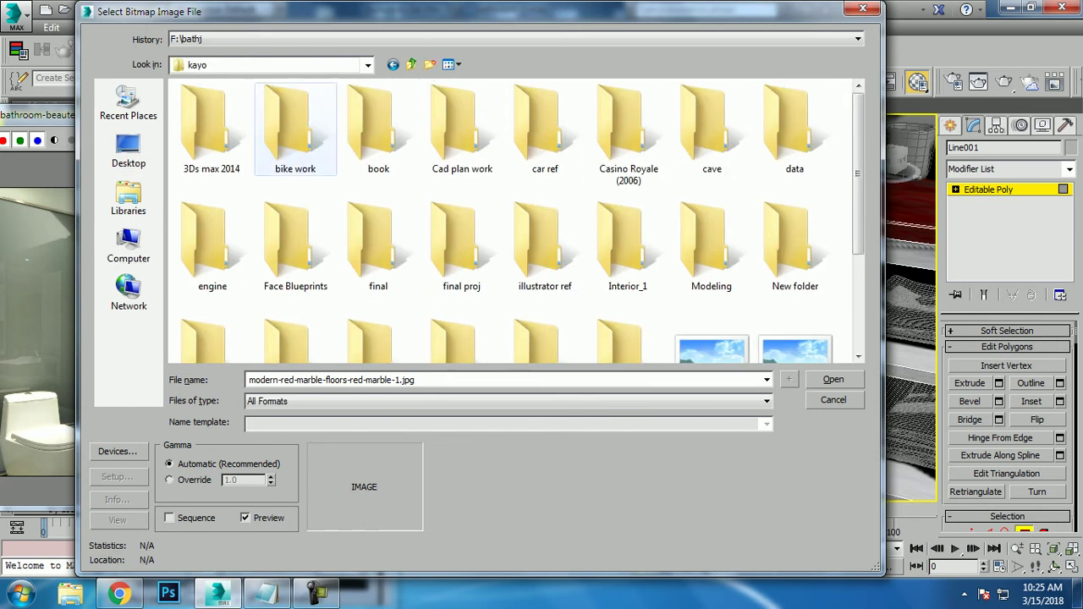
{"action": "scroll", "coordinate": [628, 199], "scroll_direction": "down", "scroll_amount": 3}
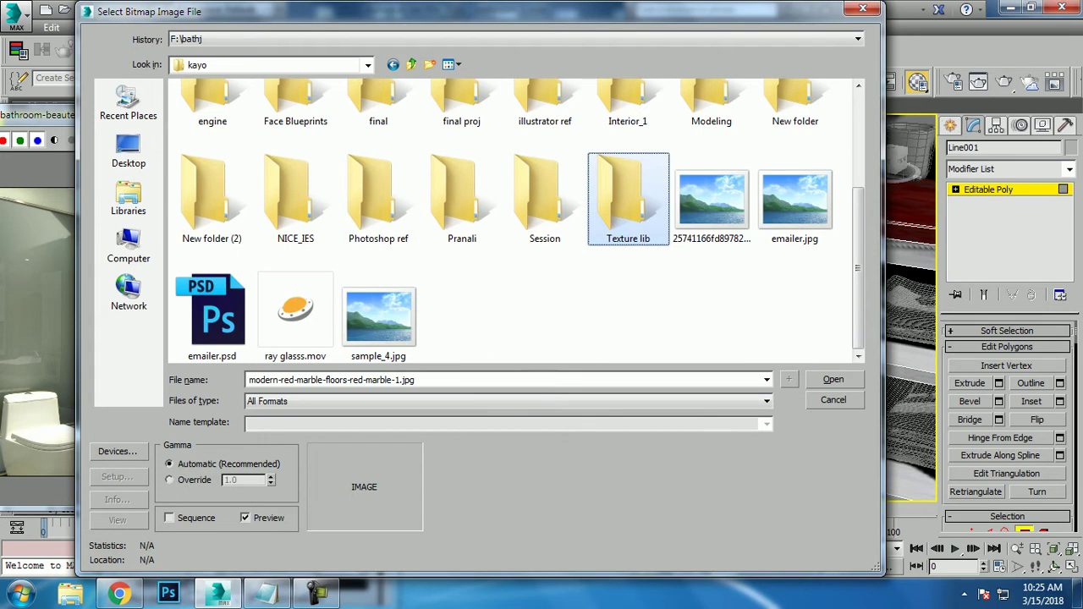
{"action": "scroll", "coordinate": [795, 127], "scroll_direction": "up", "scroll_amount": 1}
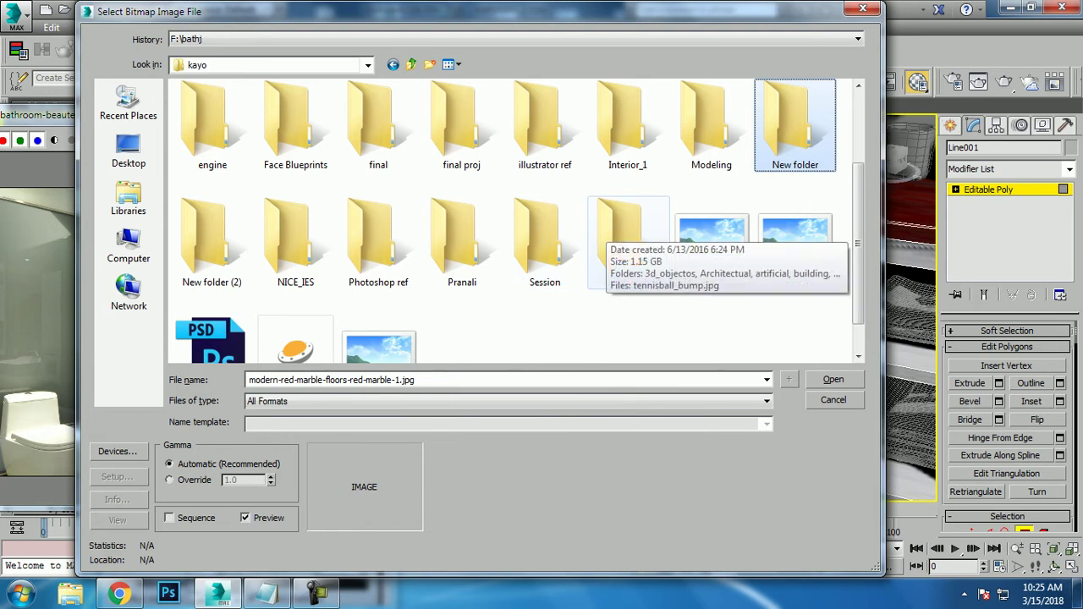
{"action": "double_click", "coordinate": [626, 237]}
{"action": "scroll", "coordinate": [626, 237], "scroll_direction": "down", "scroll_amount": 3}
{"action": "double_click", "coordinate": [545, 305]}
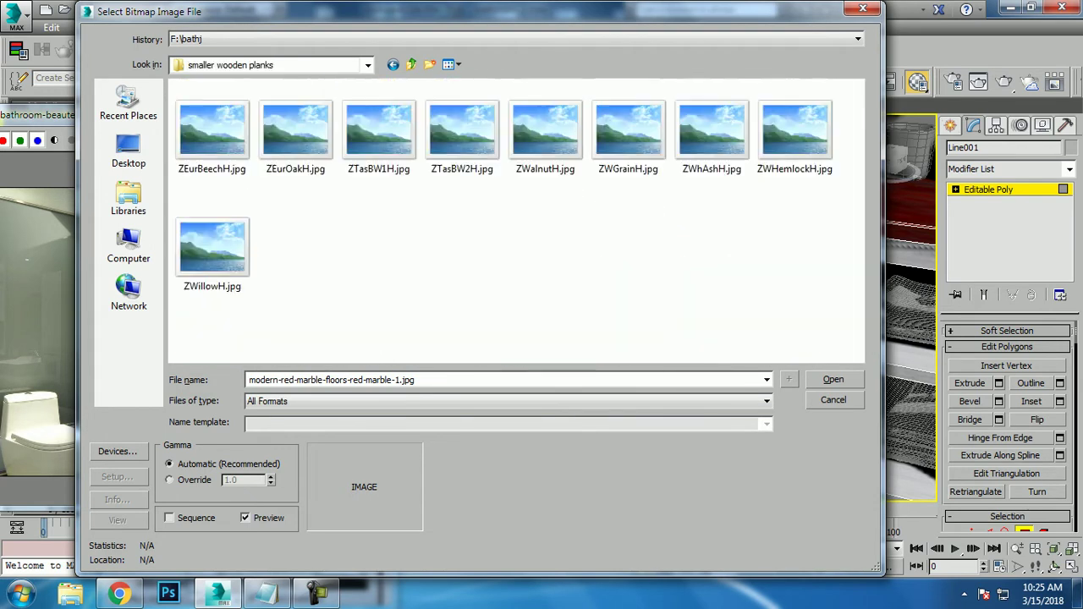
Compare the wood plank textures and load ZWalnutH.jpg as the diffuse bitmap.
{"action": "left_click", "coordinate": [378, 131]}
{"action": "left_click", "coordinate": [545, 131]}
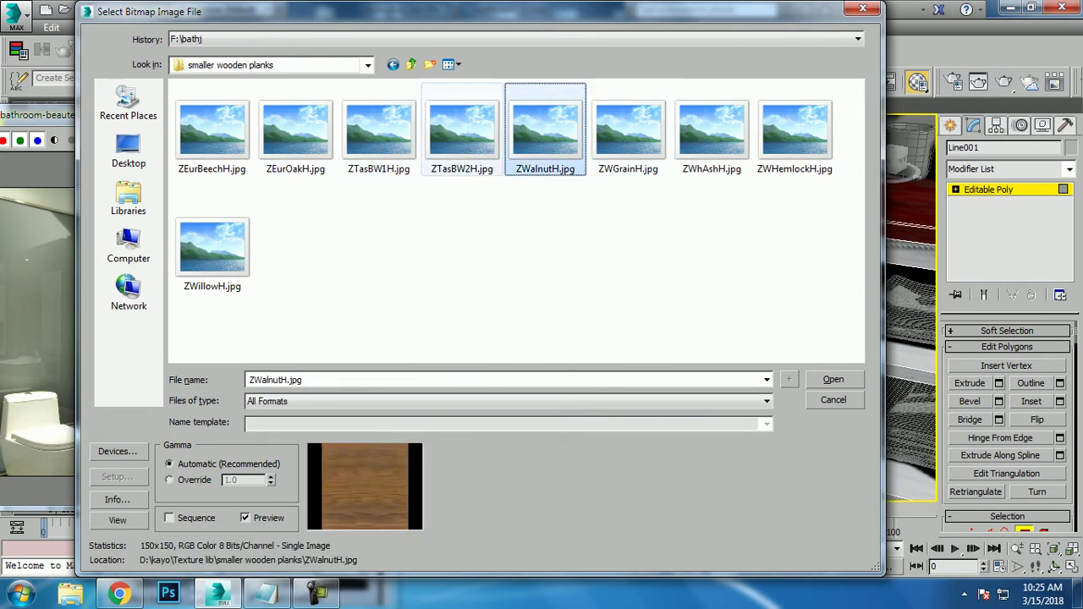
{"action": "left_click", "coordinate": [211, 132]}
{"action": "left_click", "coordinate": [794, 132]}
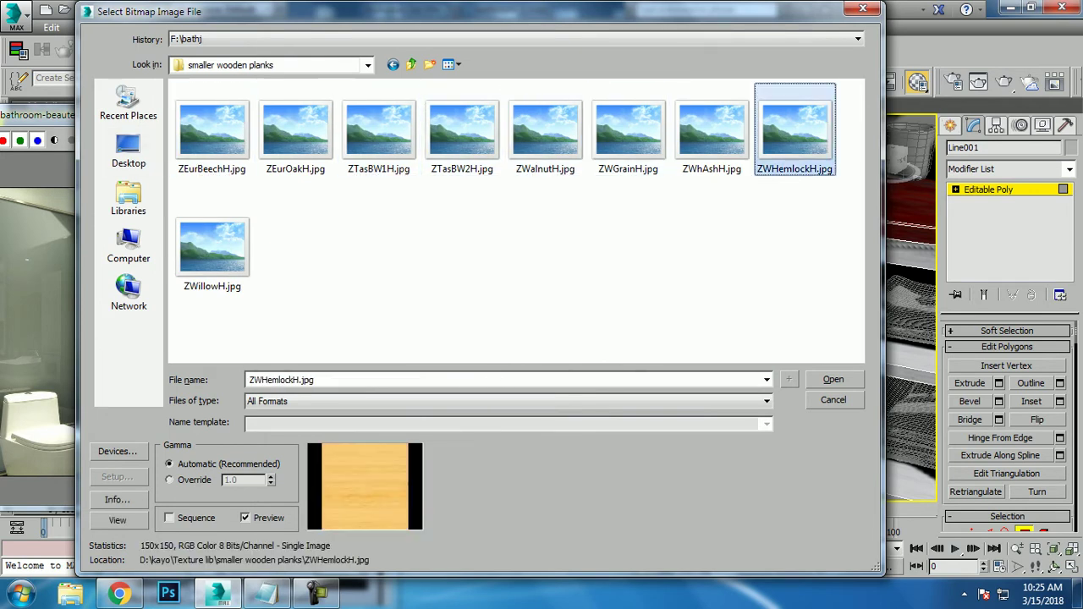
{"action": "left_click", "coordinate": [712, 131]}
{"action": "left_click", "coordinate": [545, 131]}
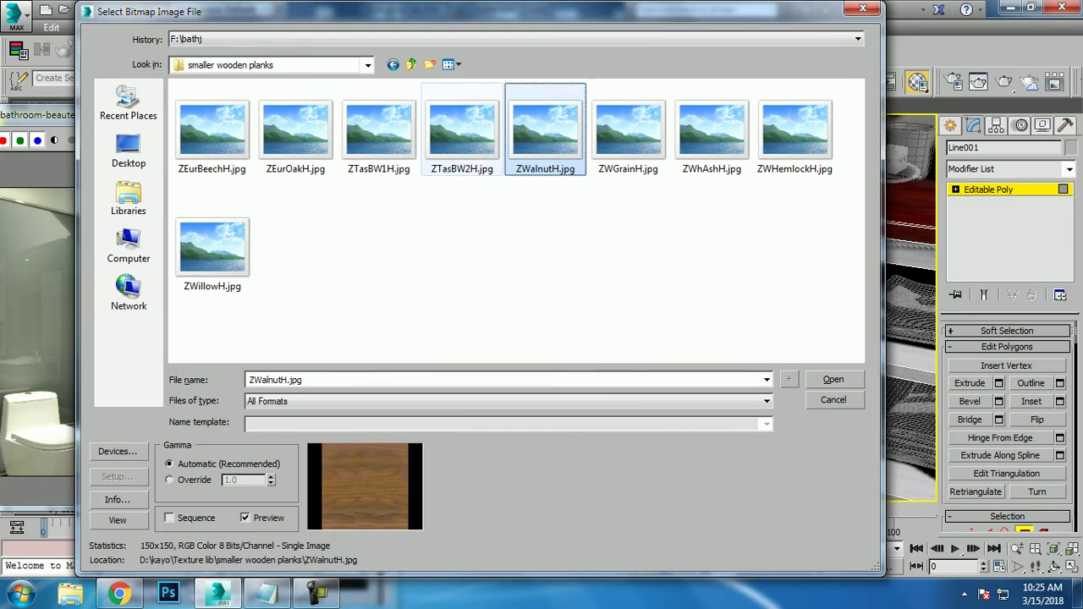
{"action": "double_click", "coordinate": [545, 131]}
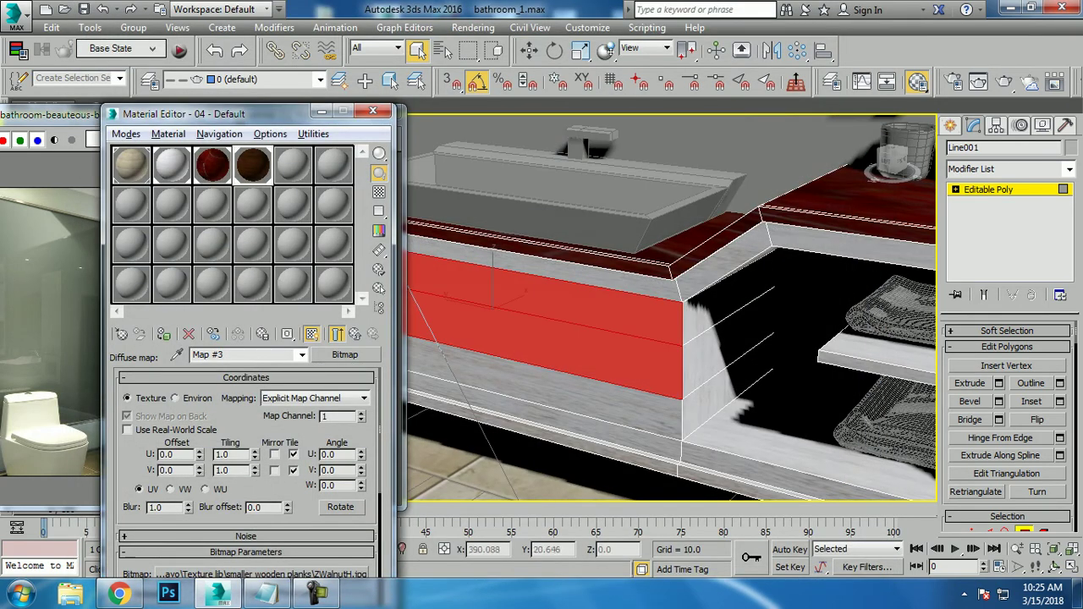
Add a UVW Map modifier to the counter and collapse it into Editable Poly.
{"action": "left_click", "coordinate": [1068, 169]}
{"action": "key", "text": "u"}
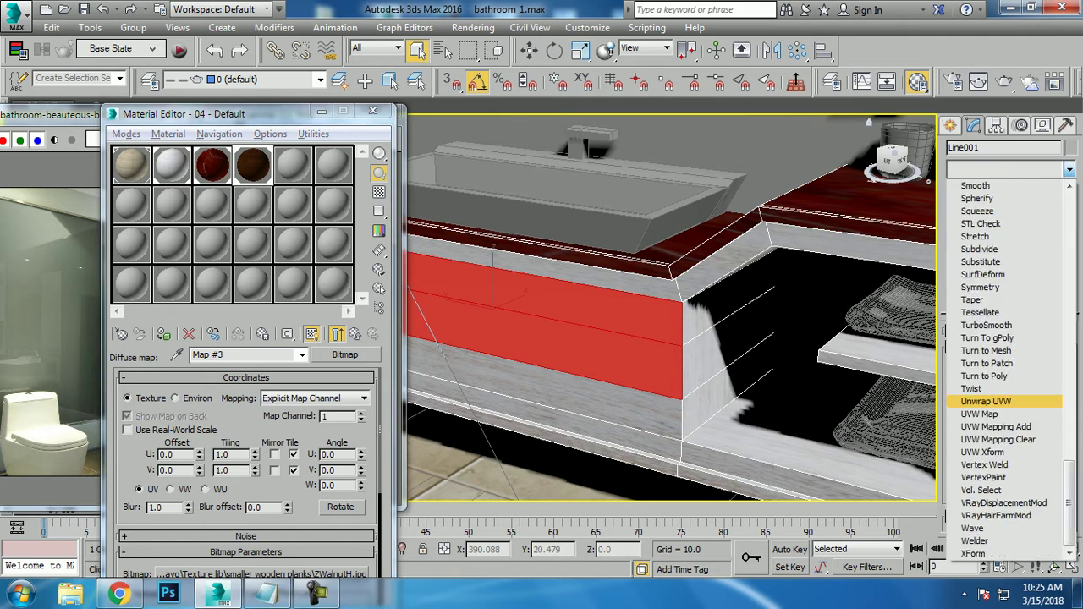
{"action": "key", "text": "Return"}
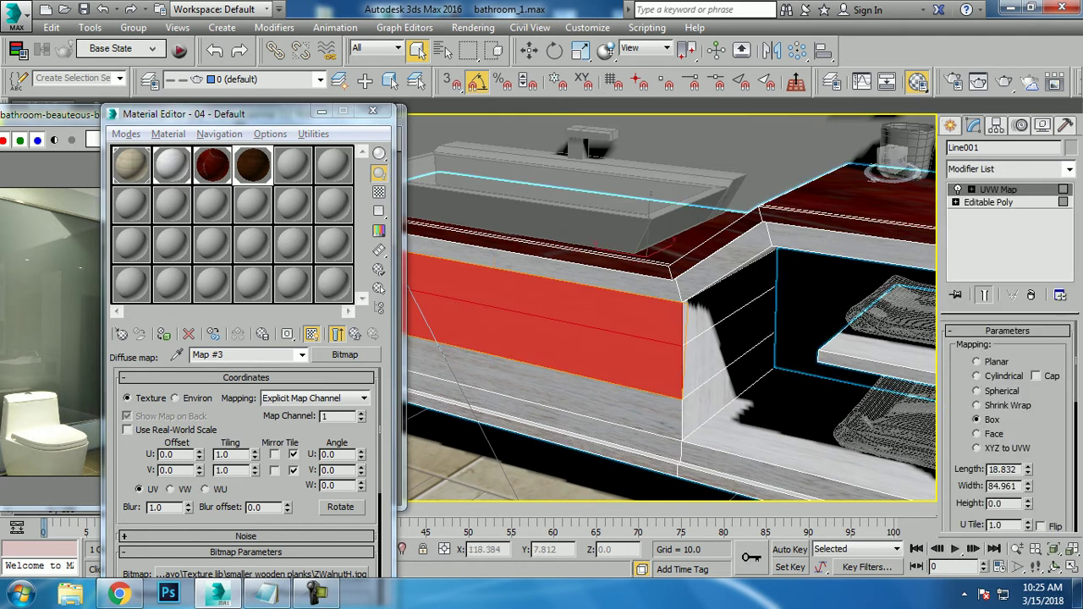
{"action": "middle_click_drag", "start_coordinate": [643, 338], "coordinate": [680, 367], "text": "alt"}
{"action": "right_click", "coordinate": [679, 367]}
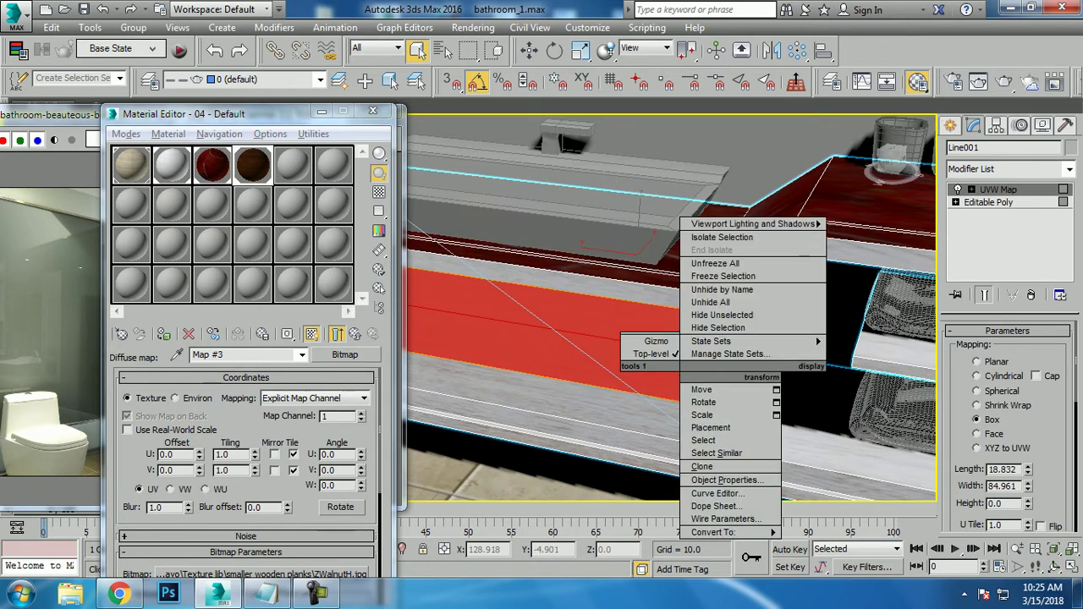
{"action": "left_click", "coordinate": [846, 546]}
Deselect the vanity counter and select the sink object.
{"action": "scroll", "coordinate": [728, 338], "scroll_direction": "down", "scroll_amount": 5}
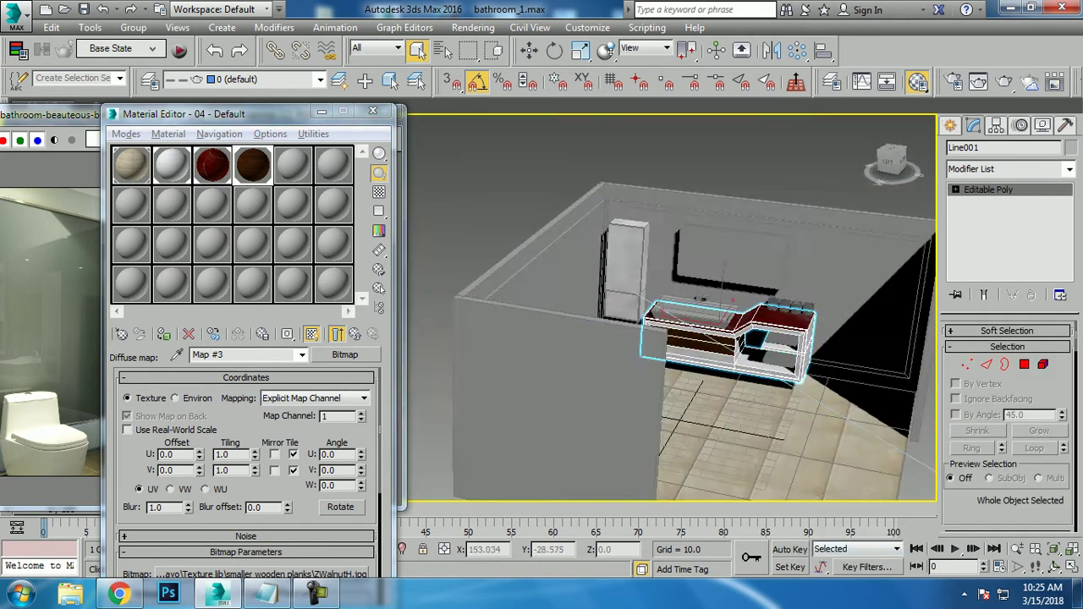
{"action": "middle_click_drag", "start_coordinate": [669, 339], "coordinate": [643, 364], "text": "alt"}
{"action": "left_click", "coordinate": [525, 254]}
{"action": "scroll", "coordinate": [668, 355], "scroll_direction": "up", "scroll_amount": 3}
{"action": "scroll", "coordinate": [643, 360], "scroll_direction": "up", "scroll_amount": 2}
{"action": "scroll", "coordinate": [643, 360], "scroll_direction": "up", "scroll_amount": 4}
{"action": "left_click", "coordinate": [631, 347]}
{"action": "scroll", "coordinate": [631, 347], "scroll_direction": "down", "scroll_amount": 1}
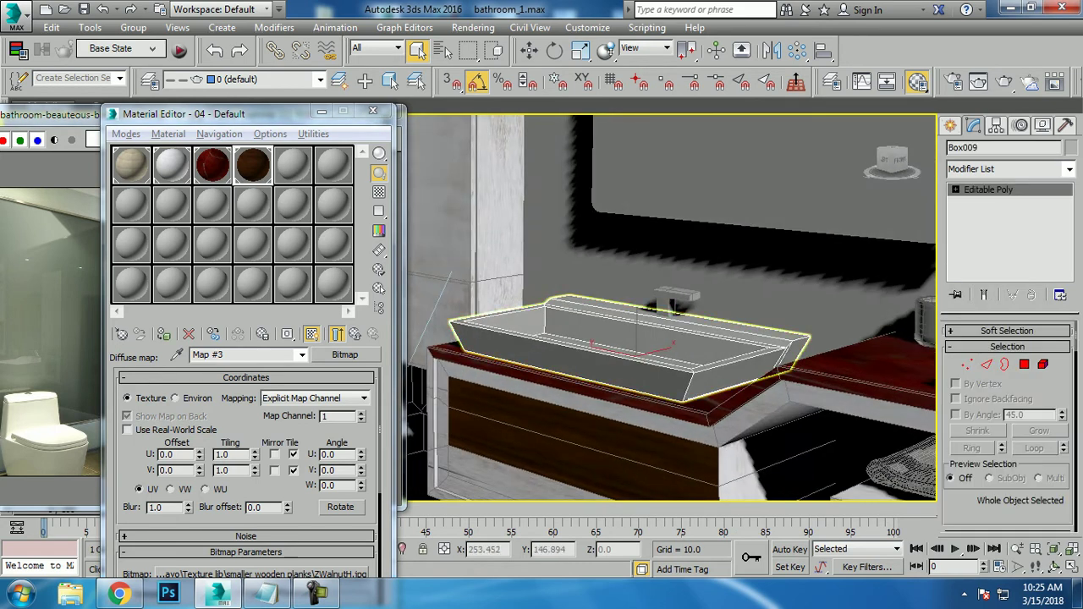
{"action": "scroll", "coordinate": [631, 347], "scroll_direction": "up", "scroll_amount": 2}
{"action": "scroll", "coordinate": [630, 347], "scroll_direction": "up", "scroll_amount": 2}
{"action": "scroll", "coordinate": [630, 347], "scroll_direction": "up", "scroll_amount": 2}
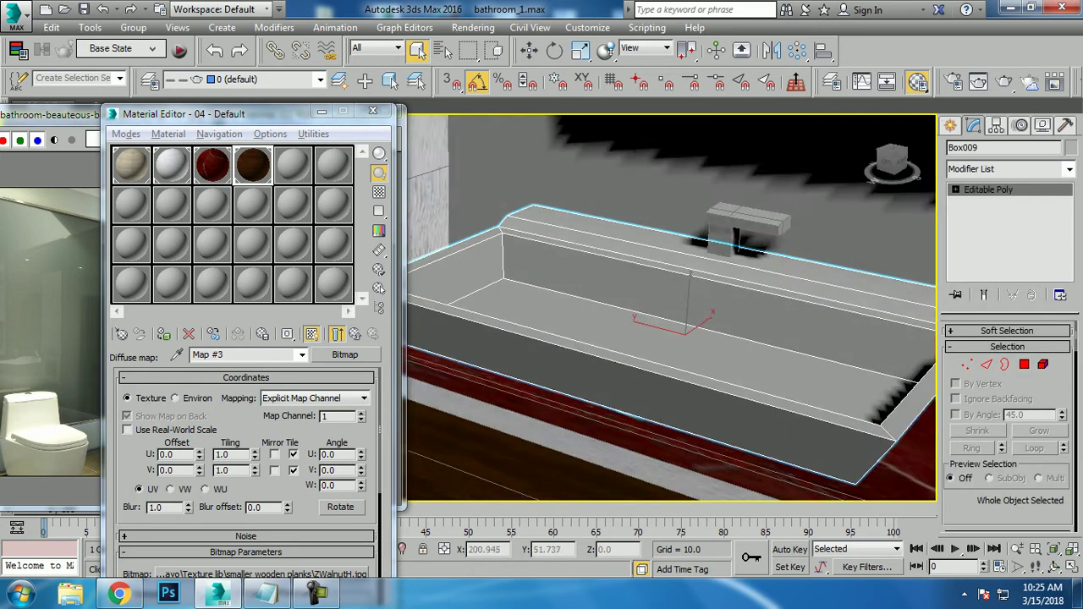
{"action": "scroll", "coordinate": [634, 287], "scroll_direction": "down", "scroll_amount": 3}
Turn the fifth material slot into a VRayMtl.
{"action": "left_click", "coordinate": [292, 165]}
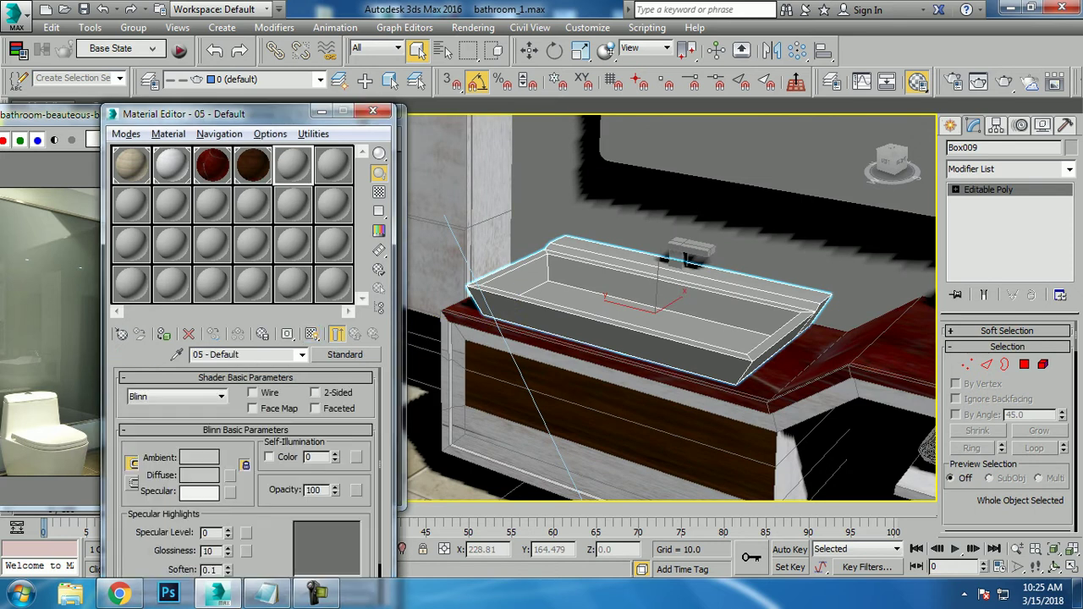
{"action": "left_click", "coordinate": [345, 355]}
{"action": "scroll", "coordinate": [626, 338], "scroll_direction": "down", "scroll_amount": 3}
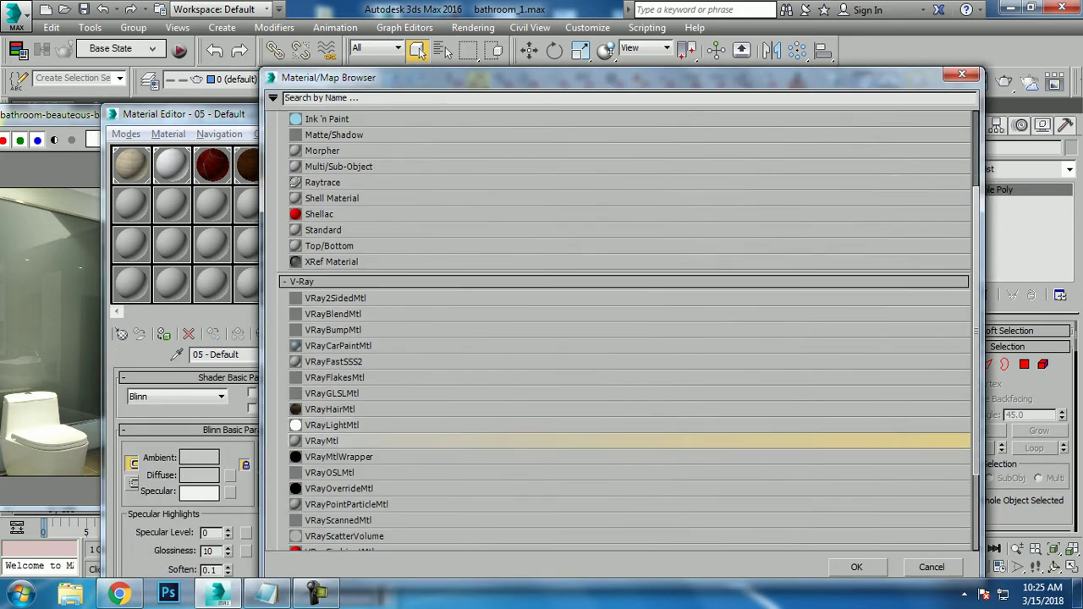
{"action": "double_click", "coordinate": [322, 441]}
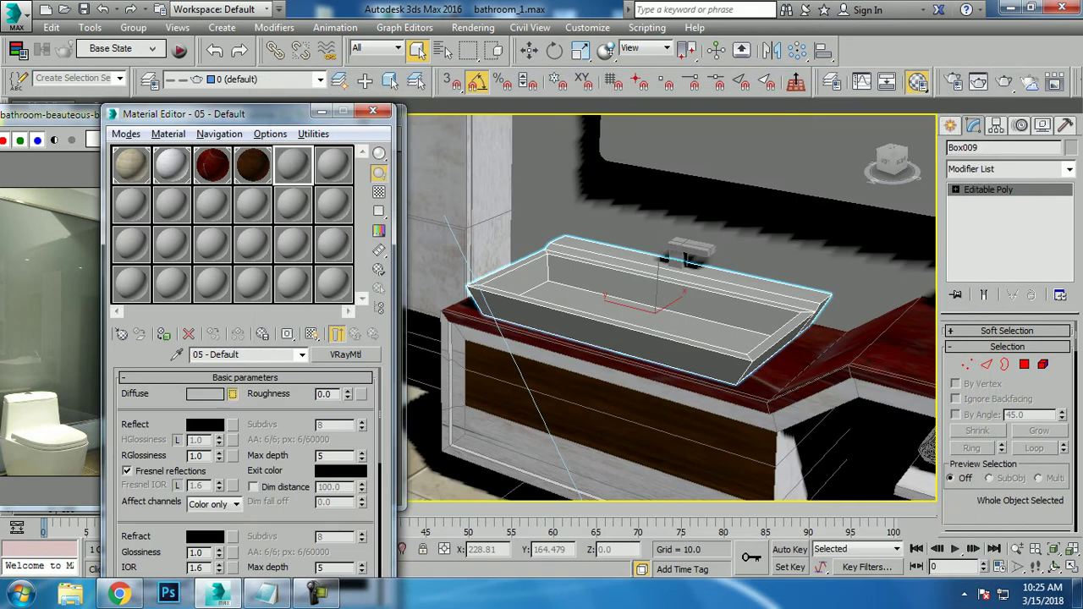
Add a Bitmap diffuse map and browse to the bathj folder on drive F:.
{"action": "left_click", "coordinate": [232, 394]}
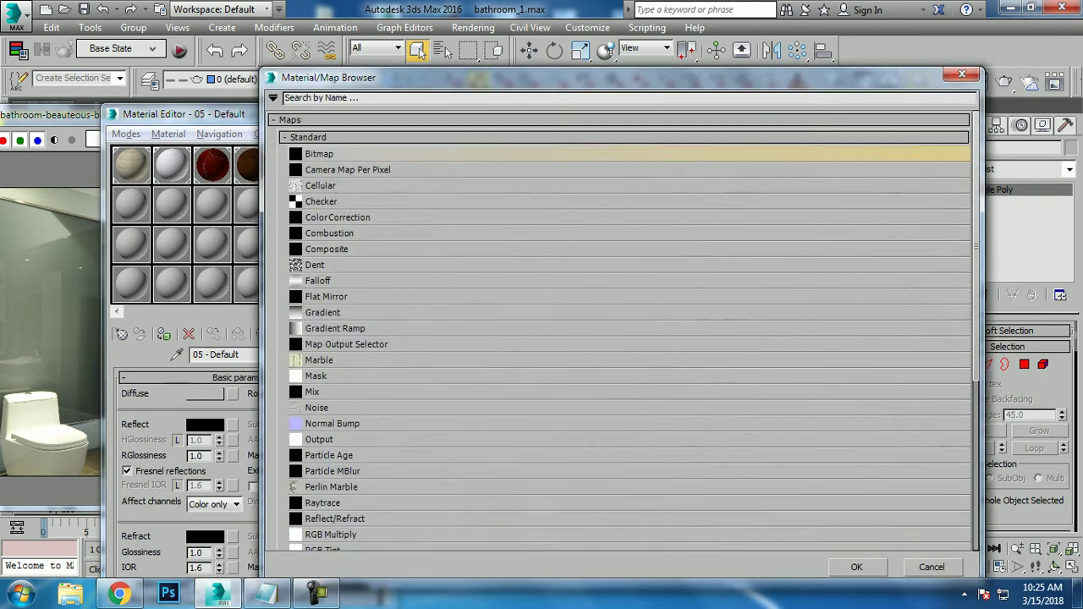
{"action": "double_click", "coordinate": [339, 155]}
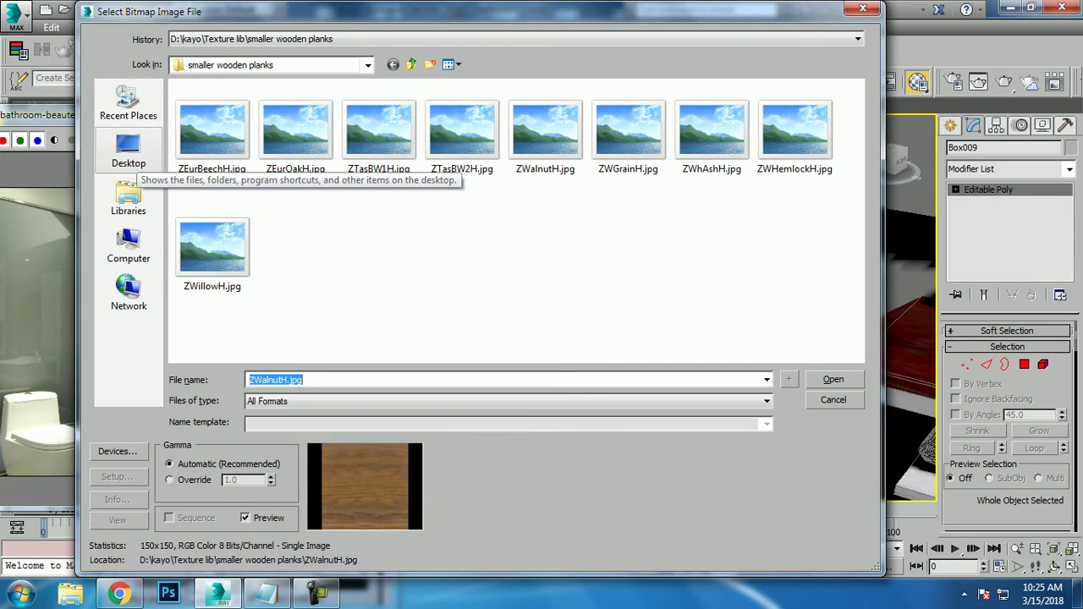
{"action": "left_click", "coordinate": [128, 151]}
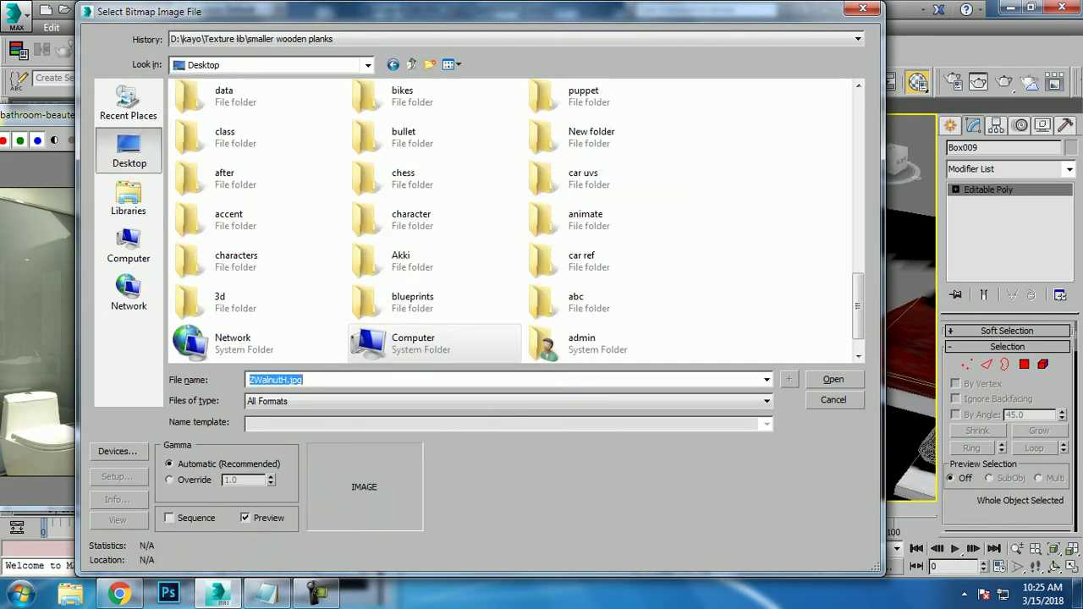
{"action": "scroll", "coordinate": [432, 342], "scroll_direction": "down", "scroll_amount": 1}
{"action": "scroll", "coordinate": [432, 343], "scroll_direction": "down", "scroll_amount": 5}
{"action": "scroll", "coordinate": [431, 343], "scroll_direction": "down", "scroll_amount": 3}
{"action": "scroll", "coordinate": [432, 343], "scroll_direction": "up", "scroll_amount": 10}
{"action": "scroll", "coordinate": [512, 220], "scroll_direction": "down", "scroll_amount": 1}
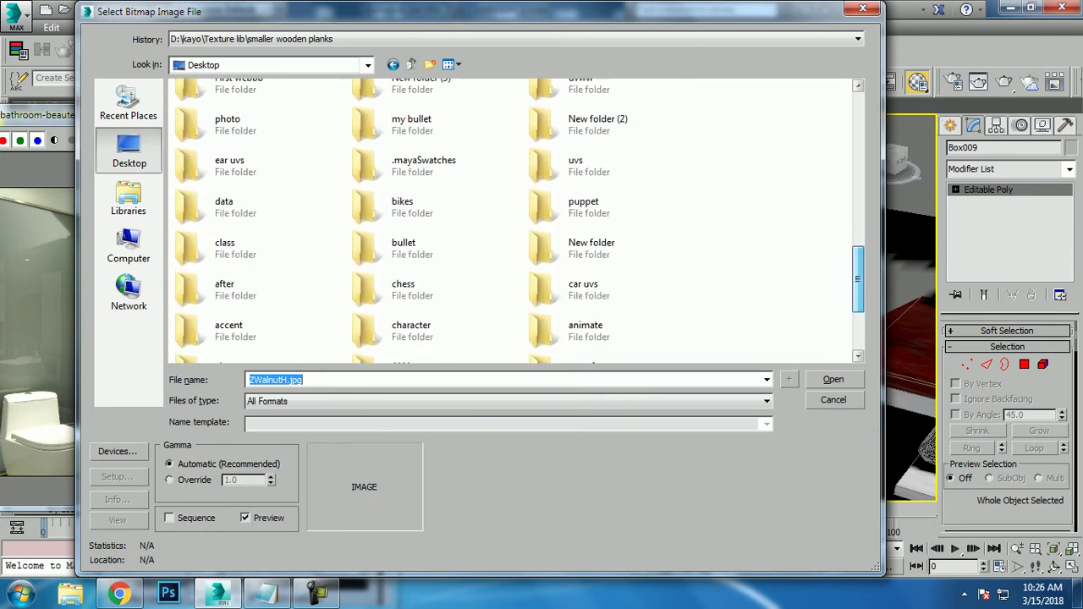
{"action": "left_click", "coordinate": [128, 250]}
{"action": "double_click", "coordinate": [406, 173]}
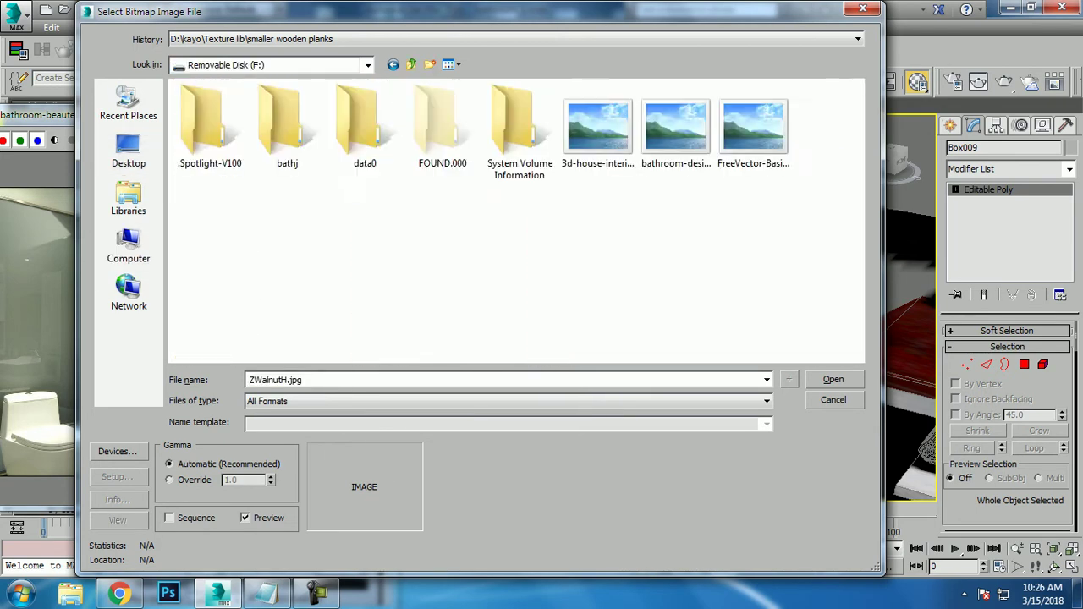
{"action": "double_click", "coordinate": [287, 127]}
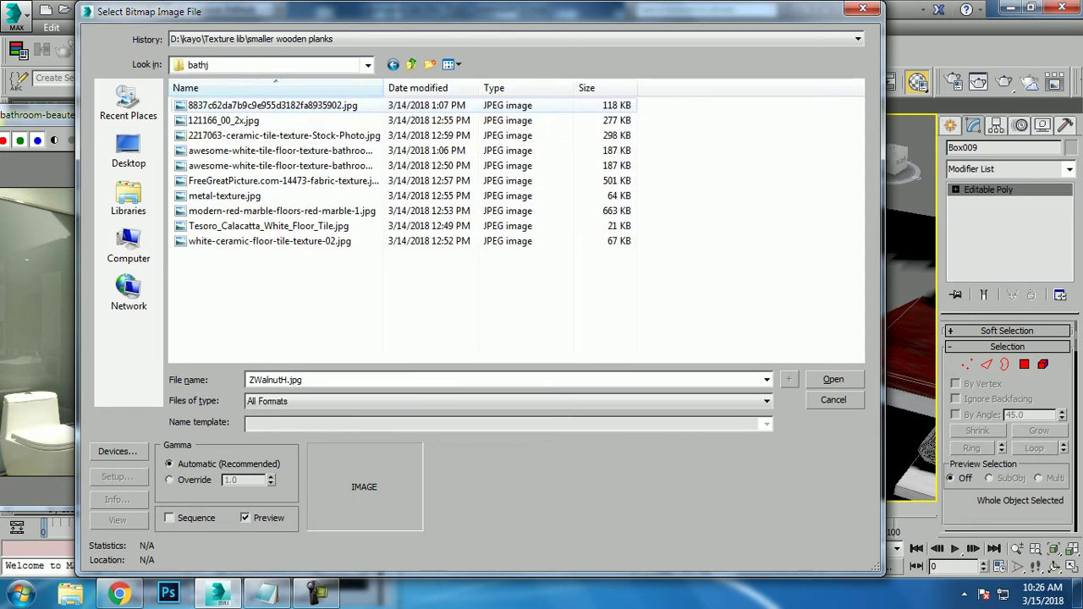
Preview the textures and load Tesoro_Calacatta_White_Floor_Tile.jpg as the diffuse bitmap.
{"action": "left_click", "coordinate": [269, 242]}
{"action": "left_click", "coordinate": [269, 226]}
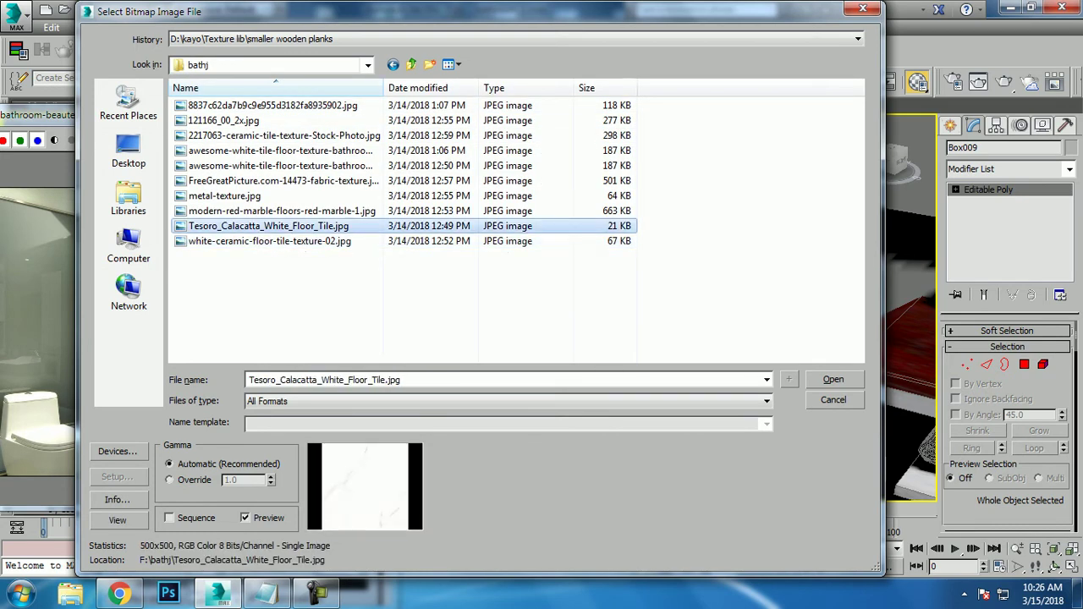
{"action": "key", "text": "Up"}
{"action": "key", "text": "Up"}
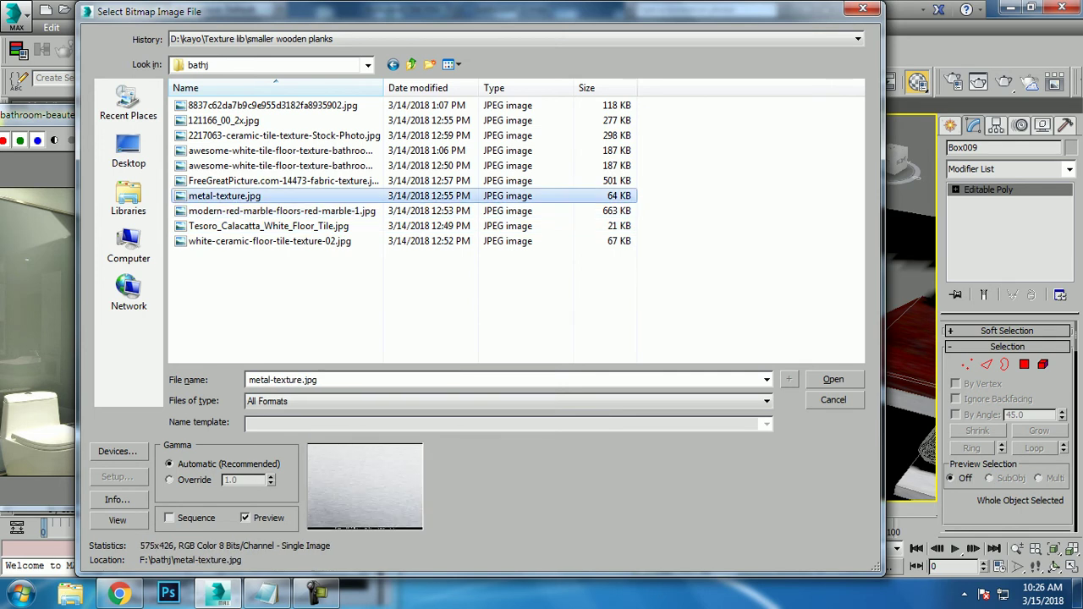
{"action": "key", "text": "Up"}
{"action": "key", "text": "Up"}
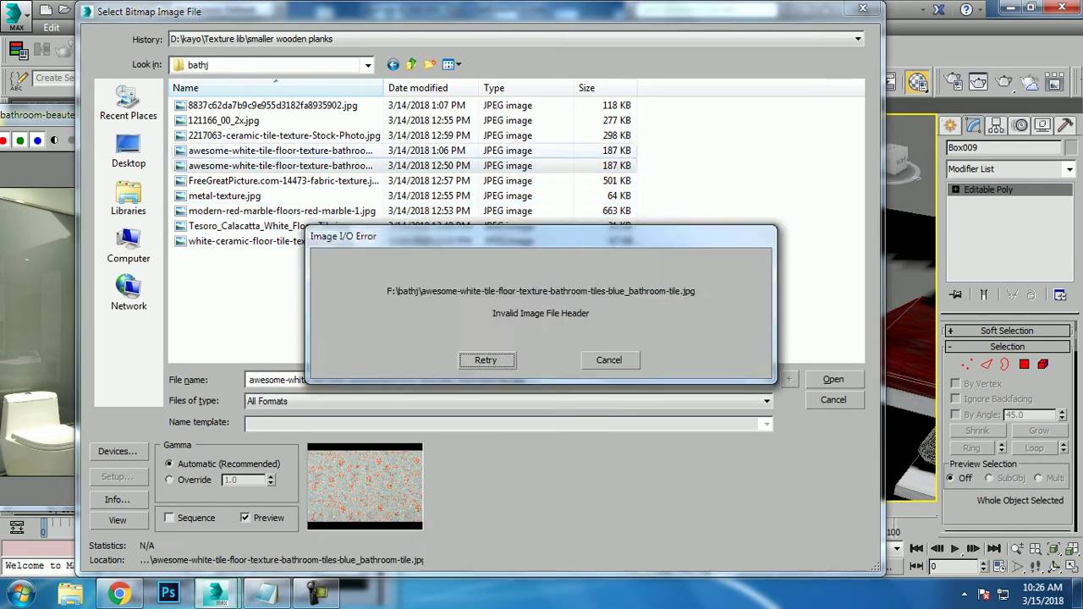
{"action": "key", "text": "Escape"}
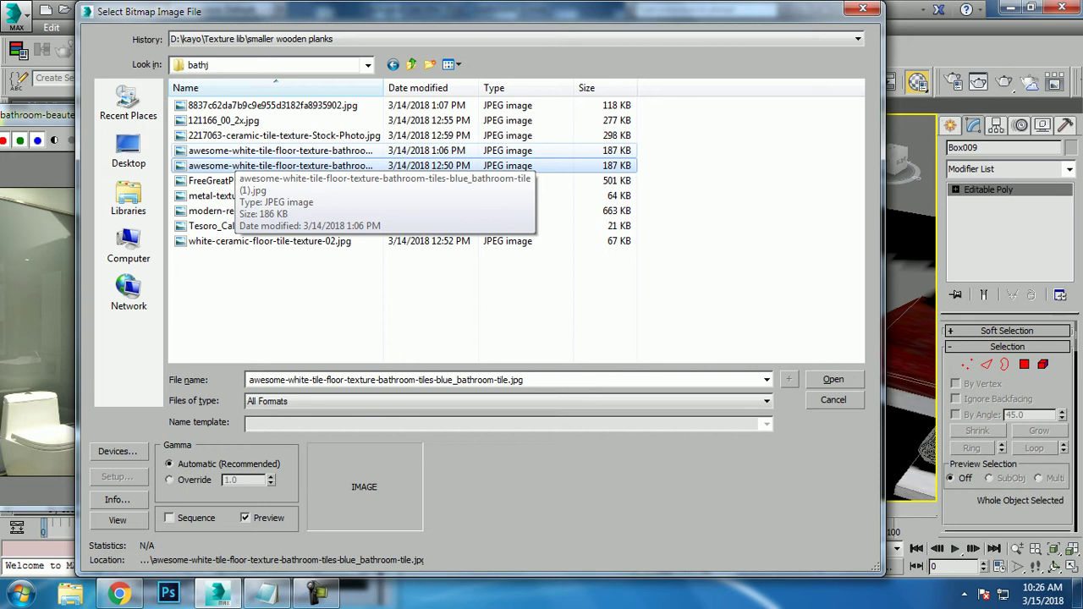
{"action": "left_click", "coordinate": [280, 180]}
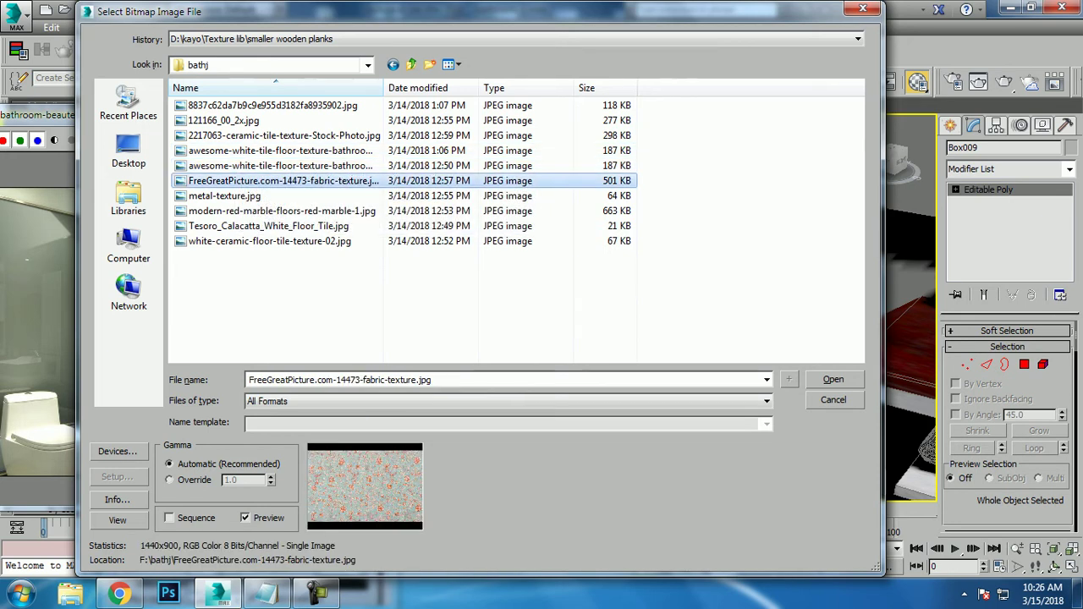
{"action": "key", "text": "Down"}
{"action": "key", "text": "Down"}
{"action": "key", "text": "Down"}
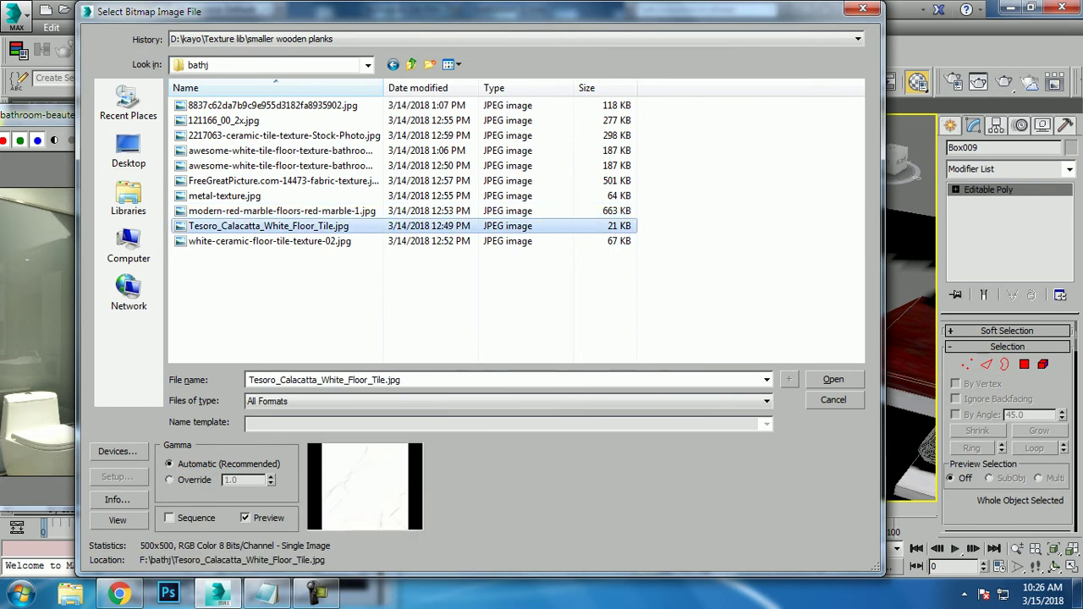
{"action": "key", "text": "Return"}
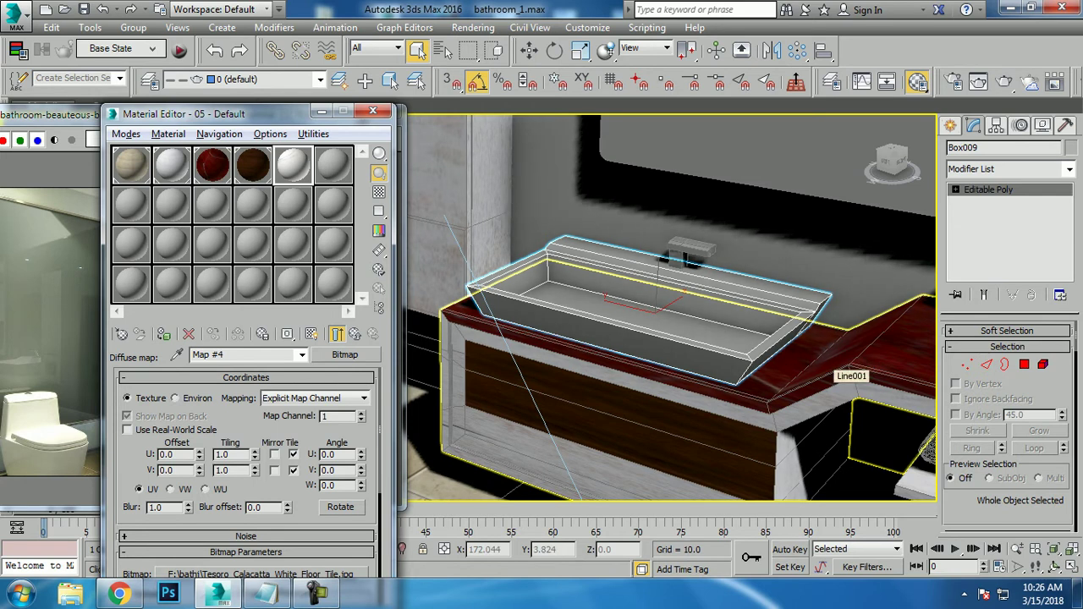
Assign the Calacatta marble to the sink, show it in the viewport, and tile it 3.0.
{"action": "left_click", "coordinate": [164, 334]}
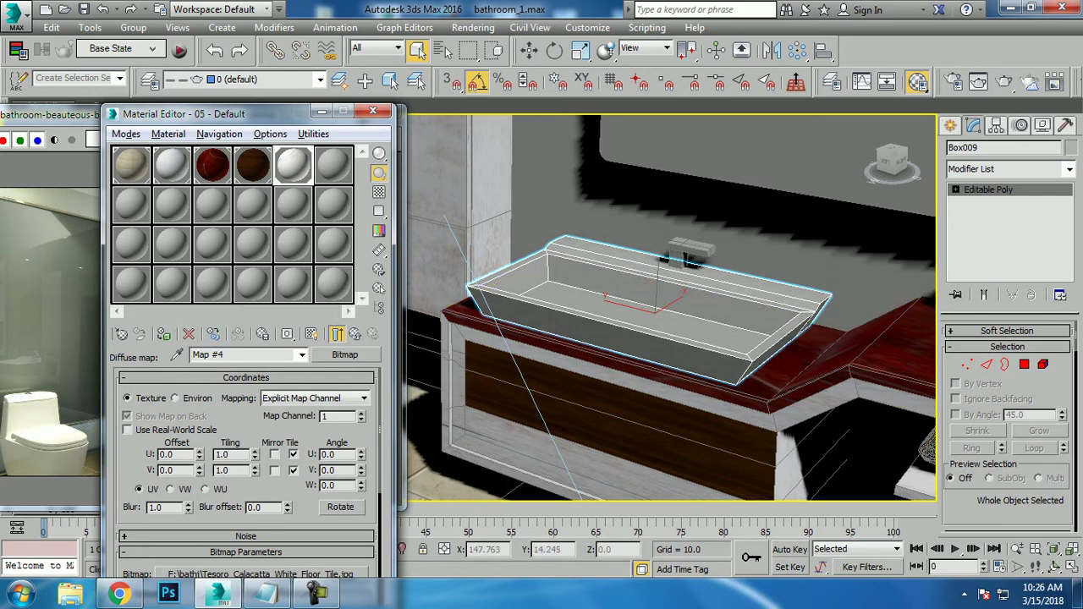
{"action": "left_click", "coordinate": [312, 334]}
{"action": "scroll", "coordinate": [668, 338], "scroll_direction": "up", "scroll_amount": 2}
{"action": "scroll", "coordinate": [669, 338], "scroll_direction": "up", "scroll_amount": 5}
{"action": "scroll", "coordinate": [668, 309], "scroll_direction": "down", "scroll_amount": 5}
{"action": "middle_click_drag", "start_coordinate": [669, 309], "coordinate": [677, 339], "text": "alt"}
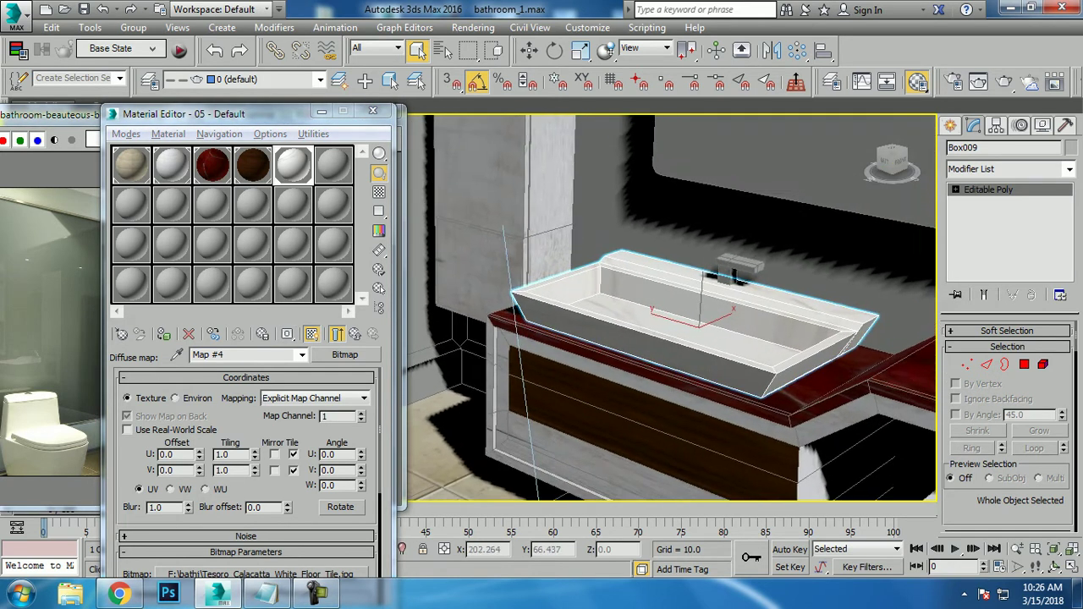
{"action": "scroll", "coordinate": [669, 309], "scroll_direction": "up", "scroll_amount": 3}
{"action": "scroll", "coordinate": [668, 309], "scroll_direction": "up", "scroll_amount": 2}
{"action": "middle_click_drag", "start_coordinate": [660, 305], "coordinate": [669, 306], "text": "alt"}
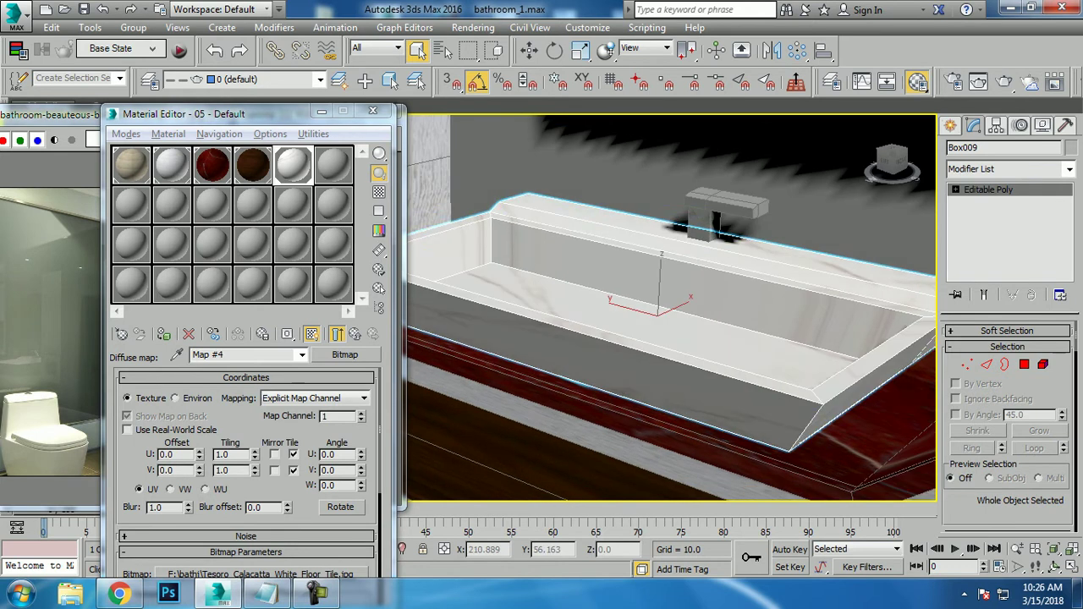
{"action": "left_click", "coordinate": [226, 454]}
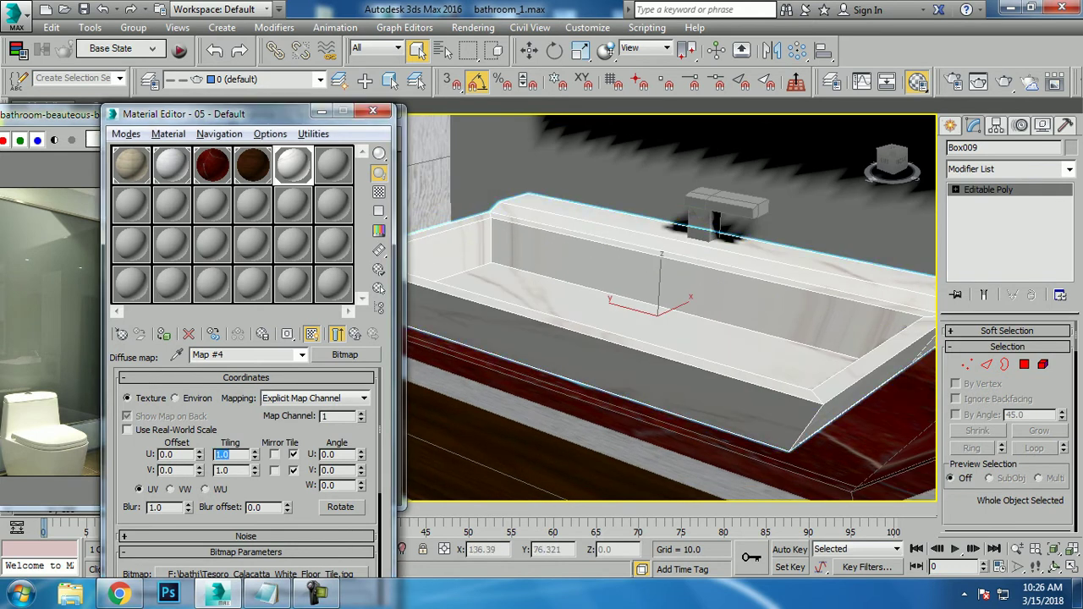
{"action": "type", "text": "3"}
{"action": "key", "text": "Return"}
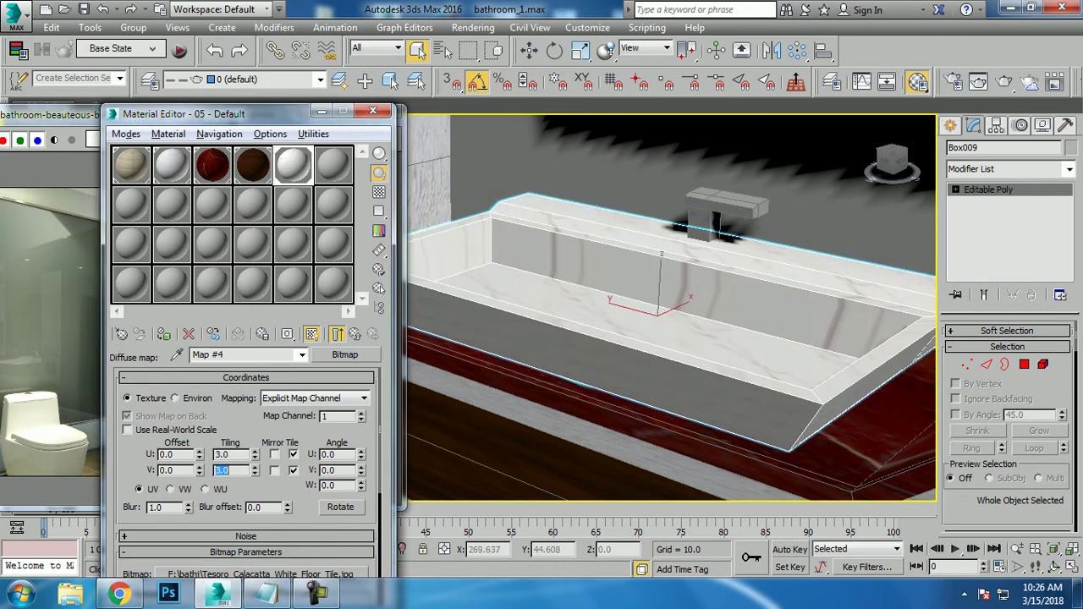
Add a UVW Map modifier with Box mapping to the sink.
{"action": "left_click", "coordinate": [1069, 170]}
{"action": "key", "text": "u"}
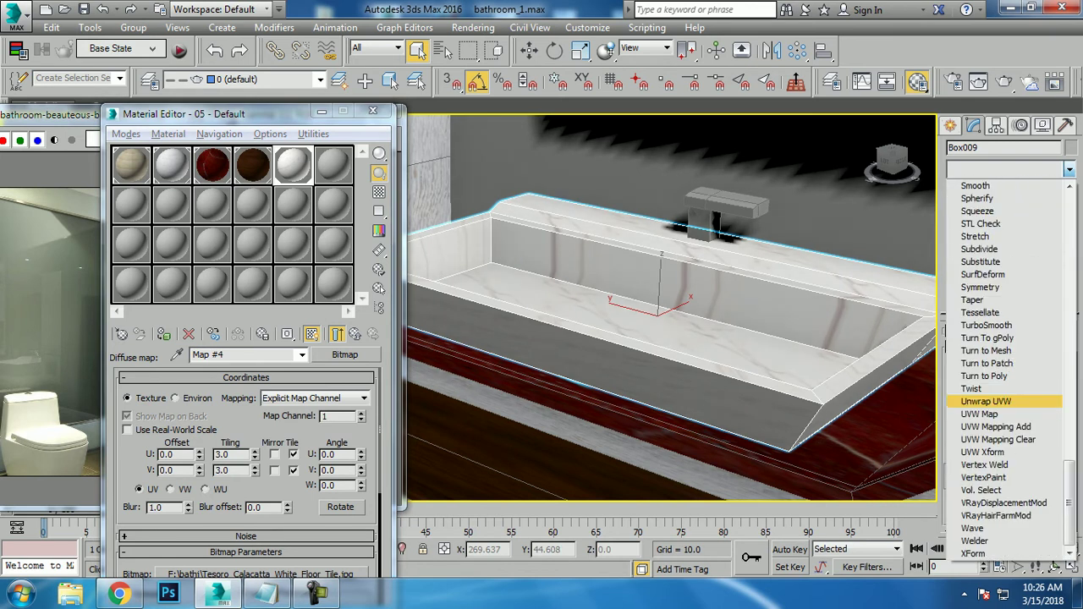
{"action": "key", "text": "Up"}
{"action": "key", "text": "Return"}
{"action": "left_click", "coordinate": [977, 420]}
{"action": "middle_click_drag", "start_coordinate": [668, 304], "coordinate": [668, 338], "text": "alt"}
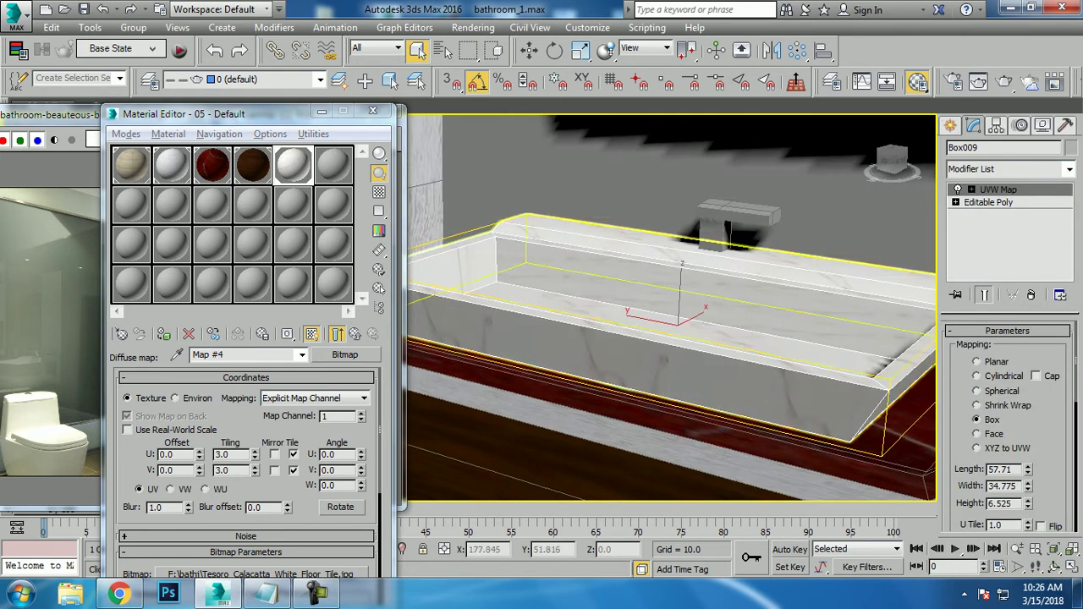
Set the marble material's reflection colour to grey 112.
{"action": "key", "text": "Up"}
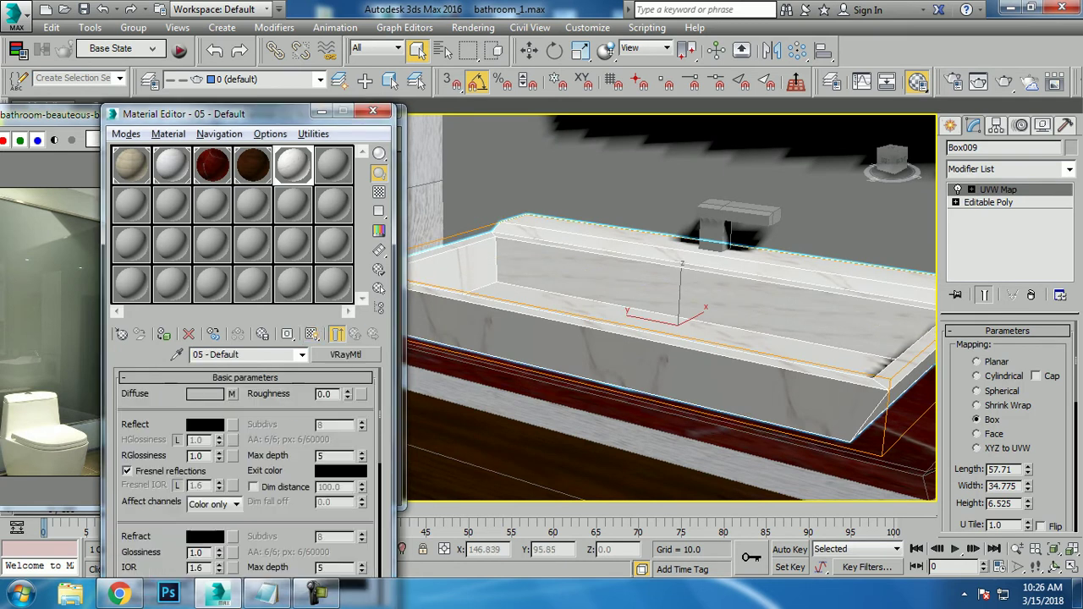
{"action": "left_click", "coordinate": [205, 424]}
{"action": "mouse_move", "coordinate": [651, 182]}
{"action": "left_mouse_down"}
{"action": "mouse_move", "coordinate": [651, 153]}
{"action": "mouse_move", "coordinate": [651, 196]}
{"action": "left_mouse_up"}
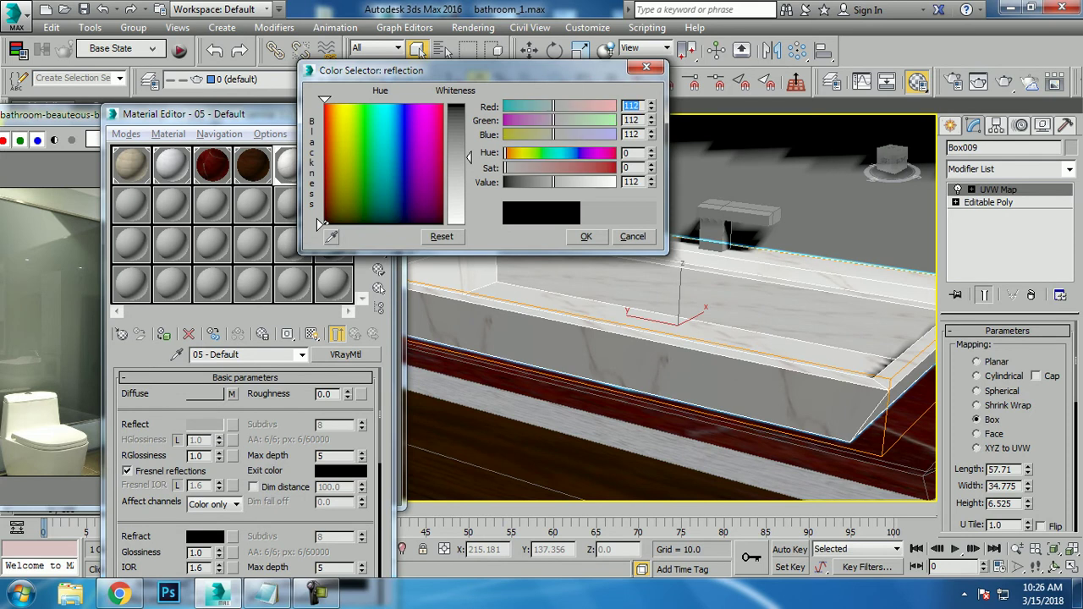
{"action": "left_click", "coordinate": [585, 236]}
Adjust the sink's UVW Map width to 47.642.
{"action": "scroll", "coordinate": [668, 305], "scroll_direction": "down", "scroll_amount": 5}
{"action": "middle_click_drag", "start_coordinate": [669, 304], "coordinate": [719, 322], "text": "alt"}
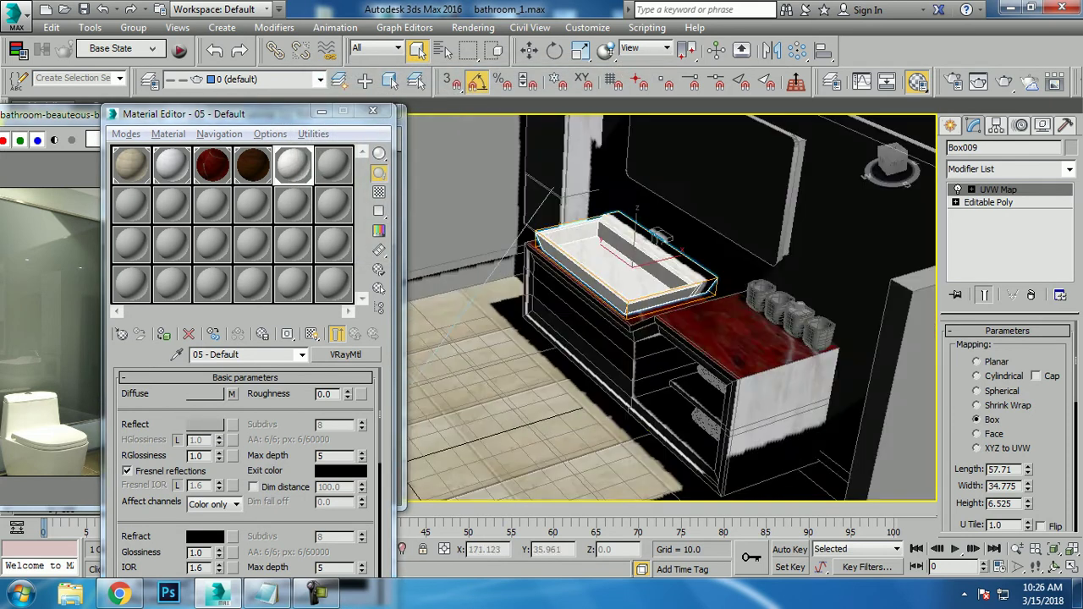
{"action": "scroll", "coordinate": [737, 335], "scroll_direction": "up", "scroll_amount": 5}
{"action": "scroll", "coordinate": [508, 211], "scroll_direction": "up", "scroll_amount": 3}
{"action": "scroll", "coordinate": [508, 211], "scroll_direction": "up", "scroll_amount": 1}
{"action": "scroll", "coordinate": [507, 211], "scroll_direction": "up", "scroll_amount": 2}
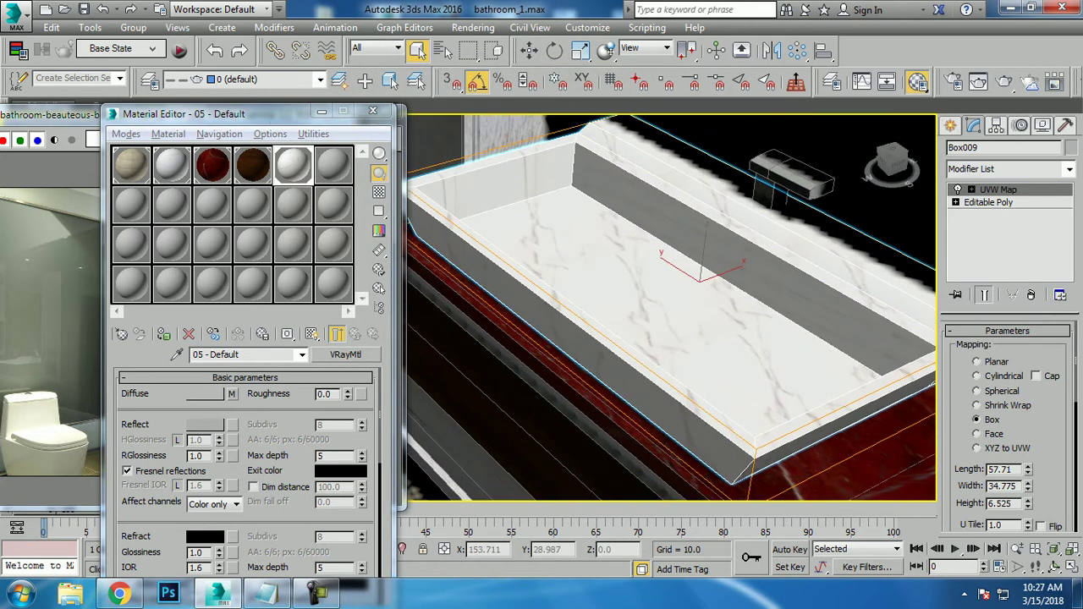
{"action": "mouse_move", "coordinate": [1027, 485]}
{"action": "left_mouse_down"}
{"action": "mouse_move", "coordinate": [1028, 465]}
{"action": "mouse_move", "coordinate": [1028, 508]}
{"action": "left_mouse_up"}
{"action": "mouse_move", "coordinate": [669, 305]}
{"action": "middle_mouse_down", "text": "alt"}
{"action": "mouse_move", "coordinate": [669, 254]}
{"action": "mouse_move", "coordinate": [768, 261]}
{"action": "middle_mouse_up", "text": "alt"}
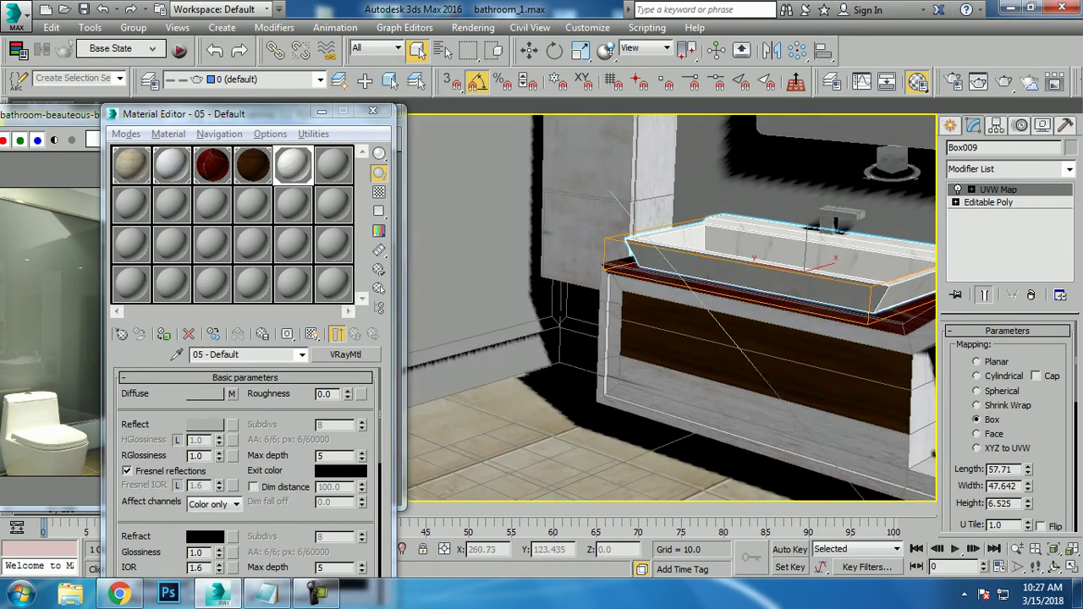
{"action": "right_click", "coordinate": [768, 261]}
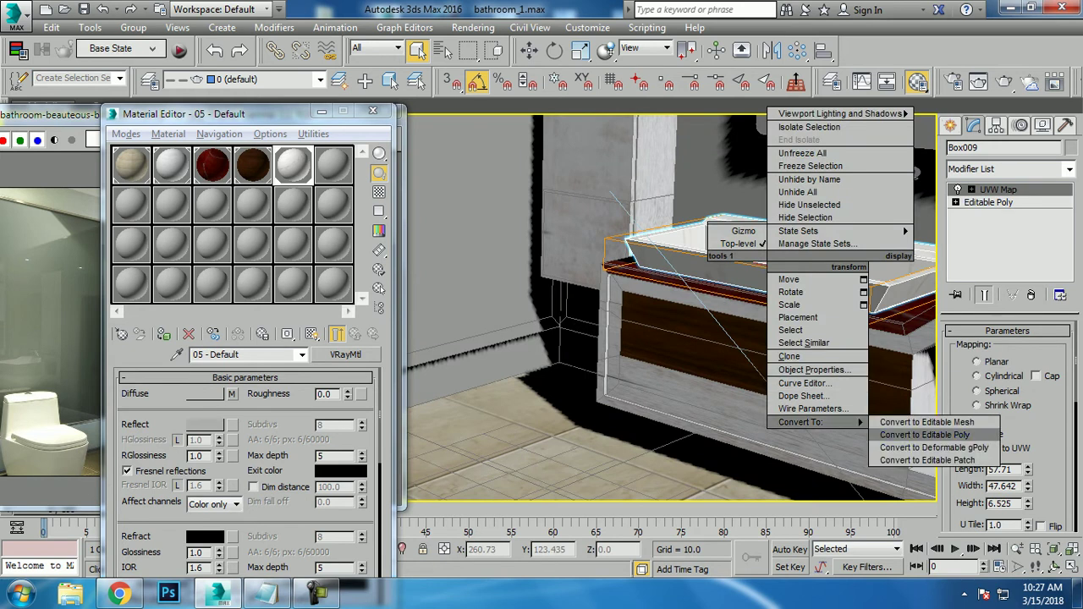
Convert the sink's mapping to Editable Poly and orbit around the cabinet and mirror.
{"action": "left_click", "coordinate": [914, 433]}
{"action": "middle_click_drag", "start_coordinate": [914, 433], "coordinate": [847, 381], "text": "alt"}
{"action": "middle_click_drag", "start_coordinate": [669, 308], "coordinate": [812, 305], "text": "alt"}
{"action": "left_click", "coordinate": [735, 359]}
{"action": "mouse_move", "coordinate": [734, 359]}
{"action": "middle_mouse_down", "text": "alt"}
{"action": "mouse_move", "coordinate": [463, 355]}
{"action": "mouse_move", "coordinate": [728, 339]}
{"action": "mouse_move", "coordinate": [541, 321]}
{"action": "middle_mouse_up", "text": "alt"}
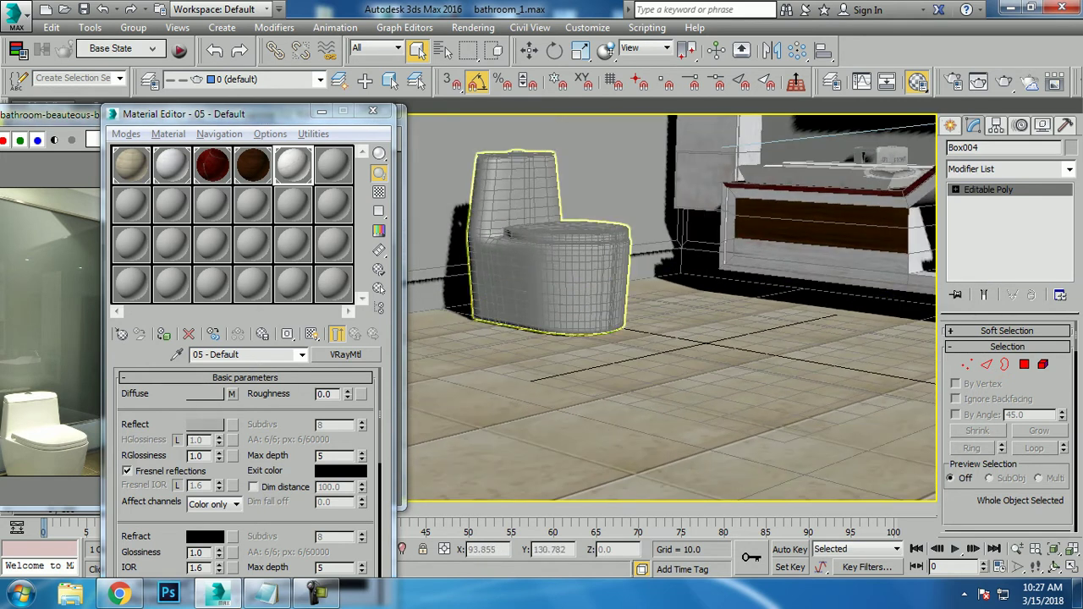
Lower the toilet slightly along Z and bring the folded towel into view.
{"action": "left_click", "coordinate": [550, 271]}
{"action": "key", "text": "w"}
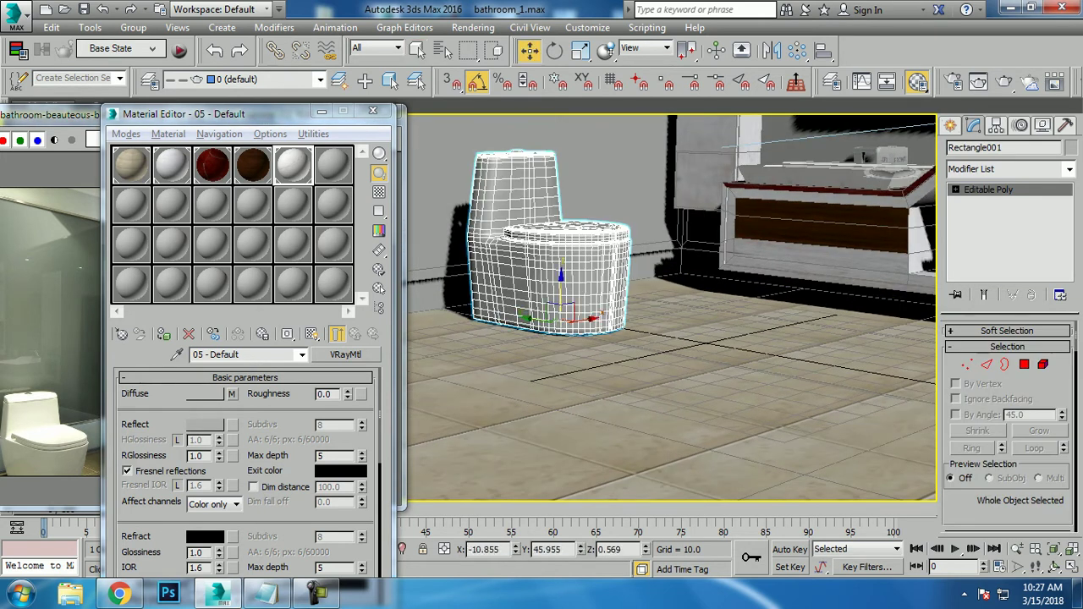
{"action": "left_click_drag", "start_coordinate": [560, 273], "coordinate": [560, 281]}
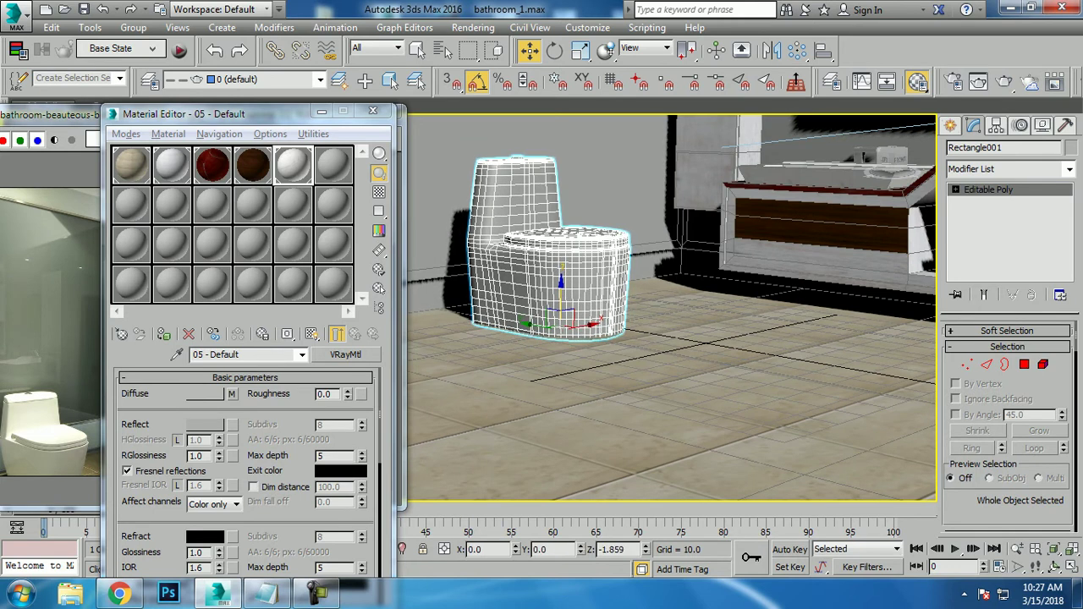
{"action": "mouse_move", "coordinate": [561, 281]}
{"action": "middle_mouse_down", "text": "alt"}
{"action": "mouse_move", "coordinate": [609, 292]}
{"action": "mouse_move", "coordinate": [644, 279]}
{"action": "middle_mouse_up", "text": "alt"}
{"action": "scroll", "coordinate": [847, 229], "scroll_direction": "up", "scroll_amount": 5}
{"action": "left_click", "coordinate": [550, 280]}
{"action": "middle_click_drag", "start_coordinate": [550, 280], "coordinate": [576, 279], "text": "alt"}
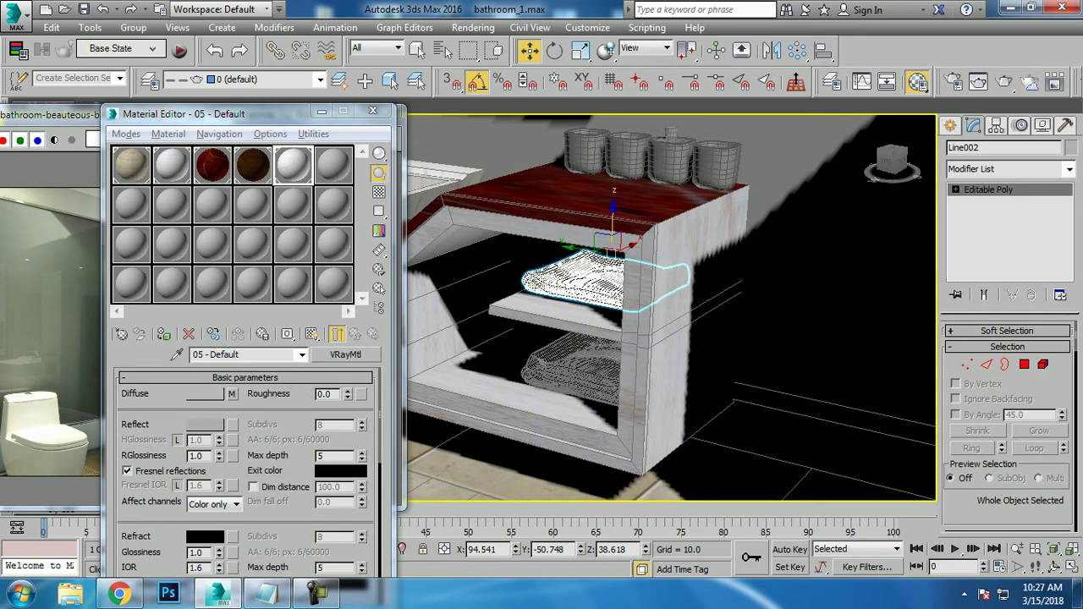
Turn empty material slot 6 into a VRayMtl.
{"action": "left_click", "coordinate": [333, 165]}
{"action": "left_click", "coordinate": [345, 355]}
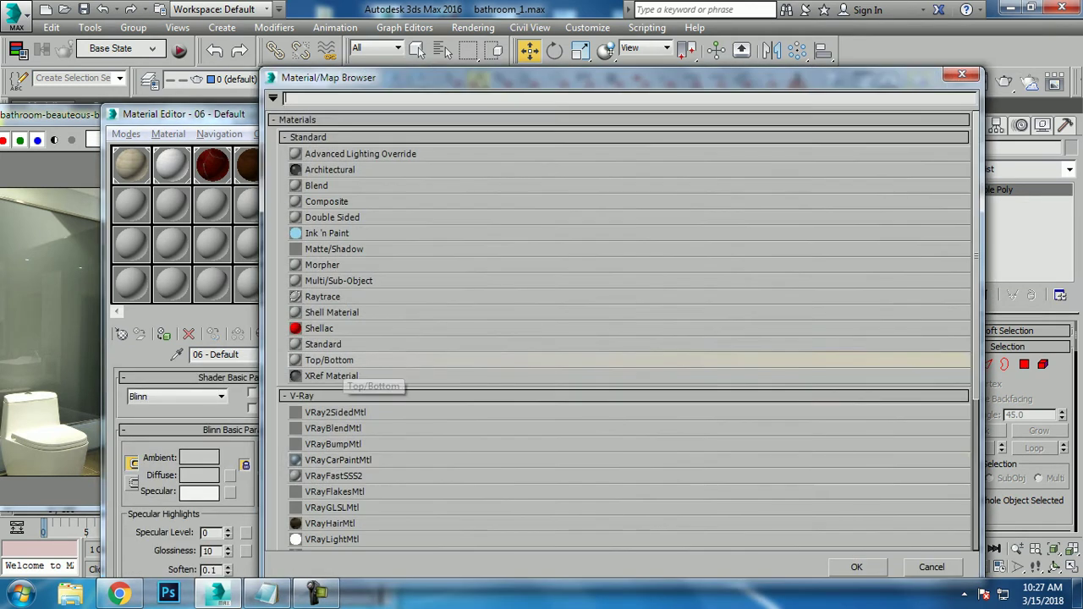
{"action": "scroll", "coordinate": [377, 482], "scroll_direction": "down", "scroll_amount": 1}
{"action": "scroll", "coordinate": [376, 508], "scroll_direction": "down", "scroll_amount": 2}
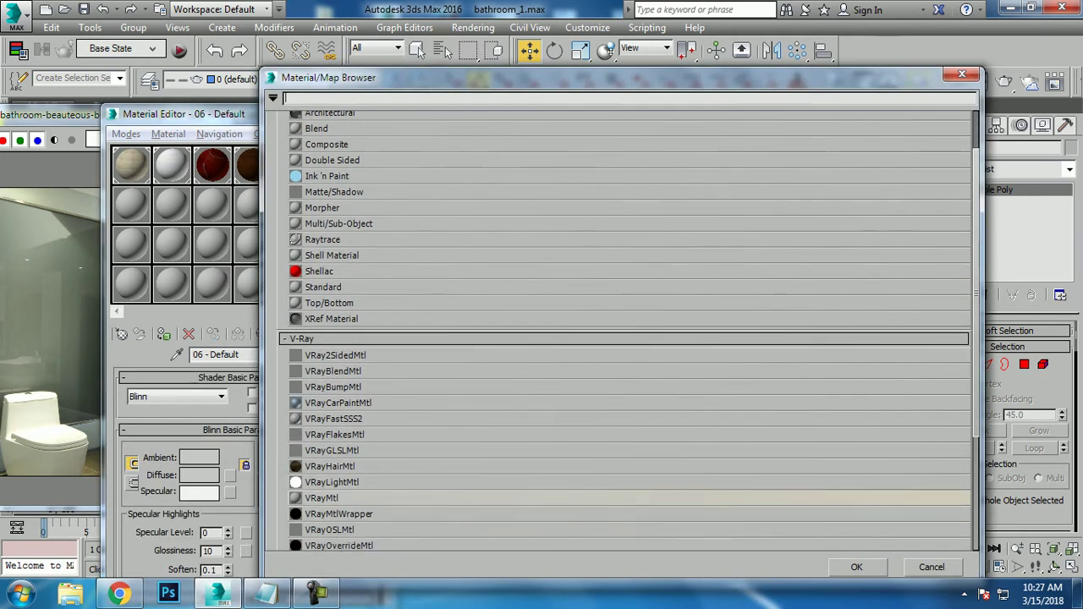
{"action": "double_click", "coordinate": [326, 453]}
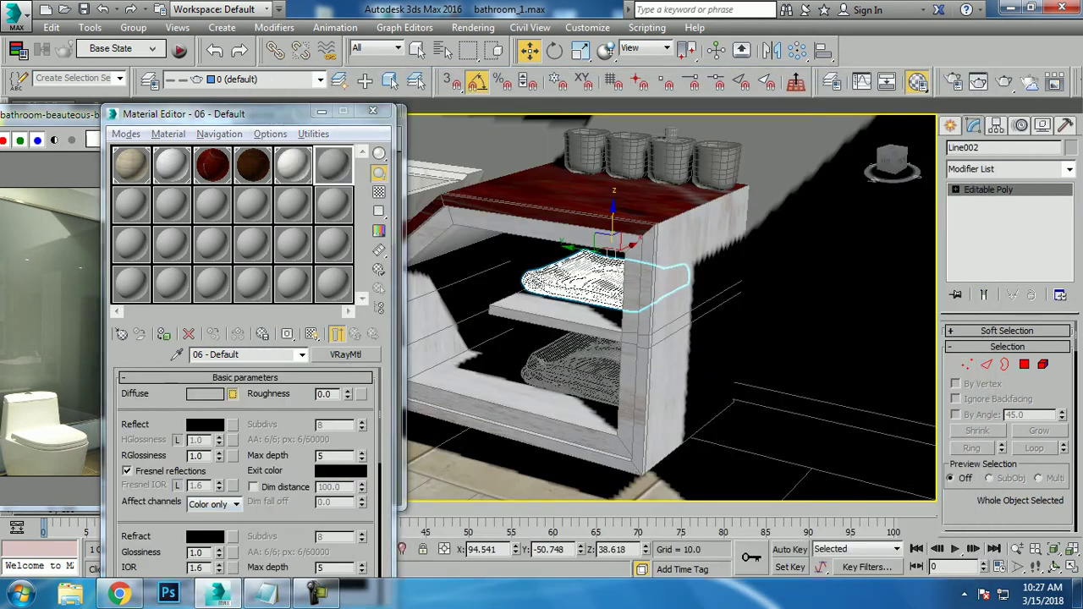
Load FreeGreatPicture.com-14473-fabric-texture.jpg as its diffuse bitmap.
{"action": "left_click", "coordinate": [232, 394]}
{"action": "scroll", "coordinate": [593, 338], "scroll_direction": "up", "scroll_amount": 2}
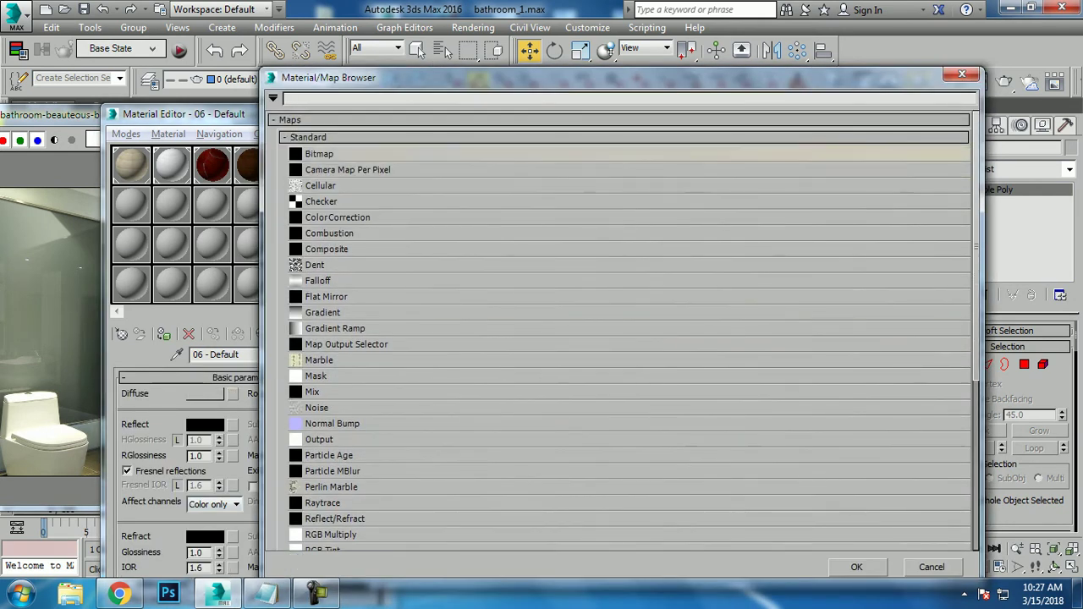
{"action": "double_click", "coordinate": [321, 154]}
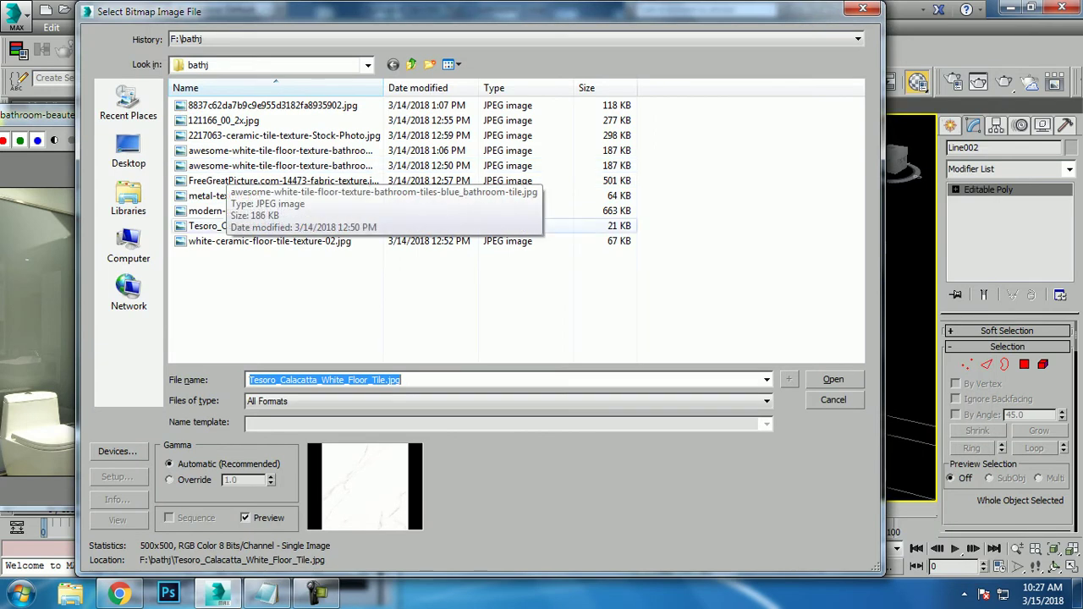
{"action": "left_click", "coordinate": [268, 225]}
{"action": "left_click", "coordinate": [282, 211]}
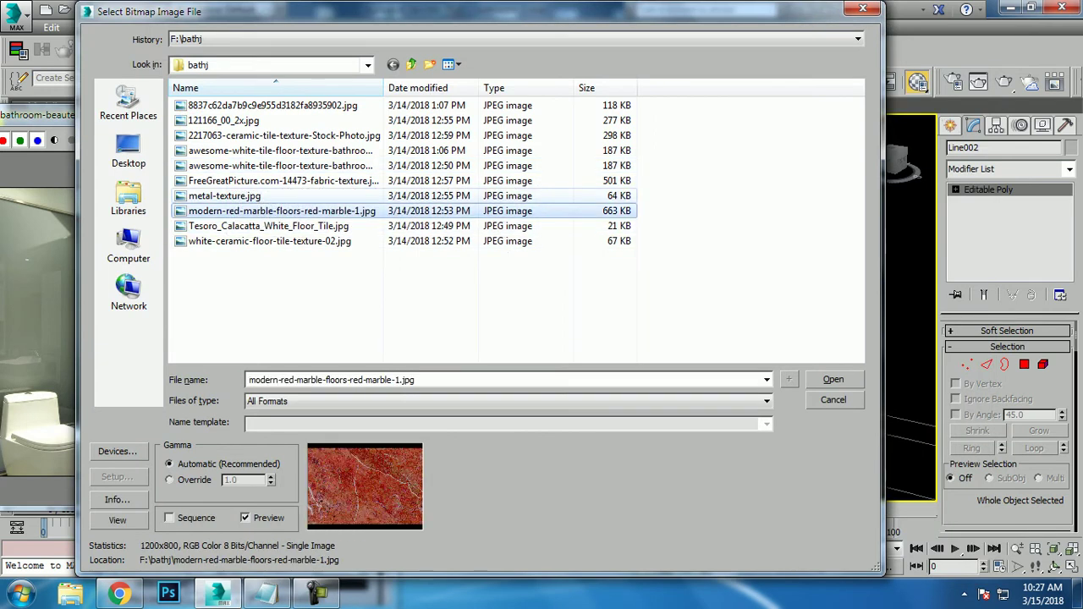
{"action": "left_click", "coordinate": [284, 180]}
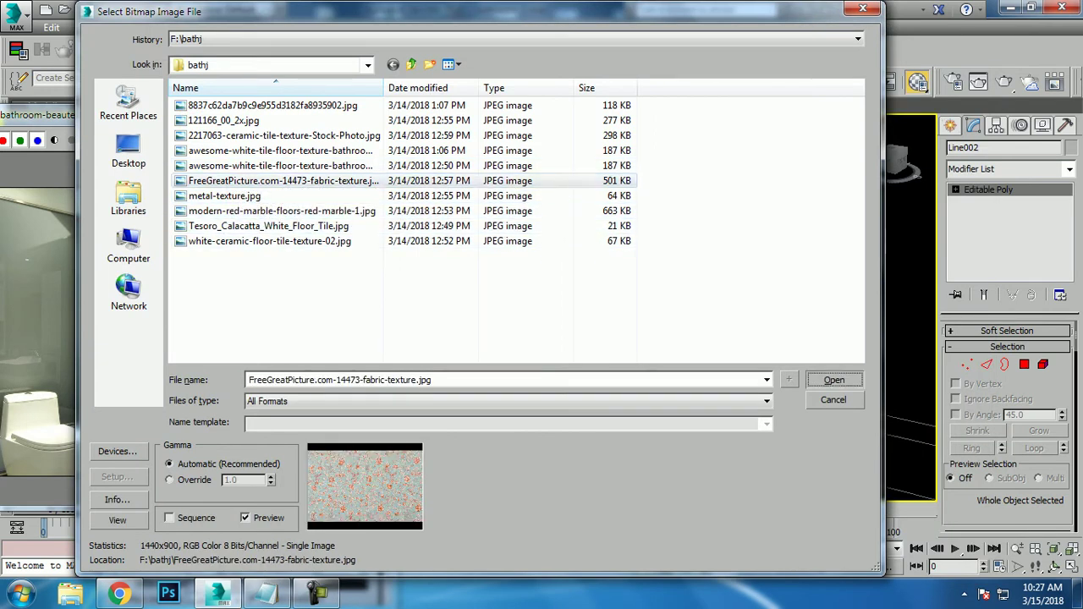
{"action": "key", "text": "Return"}
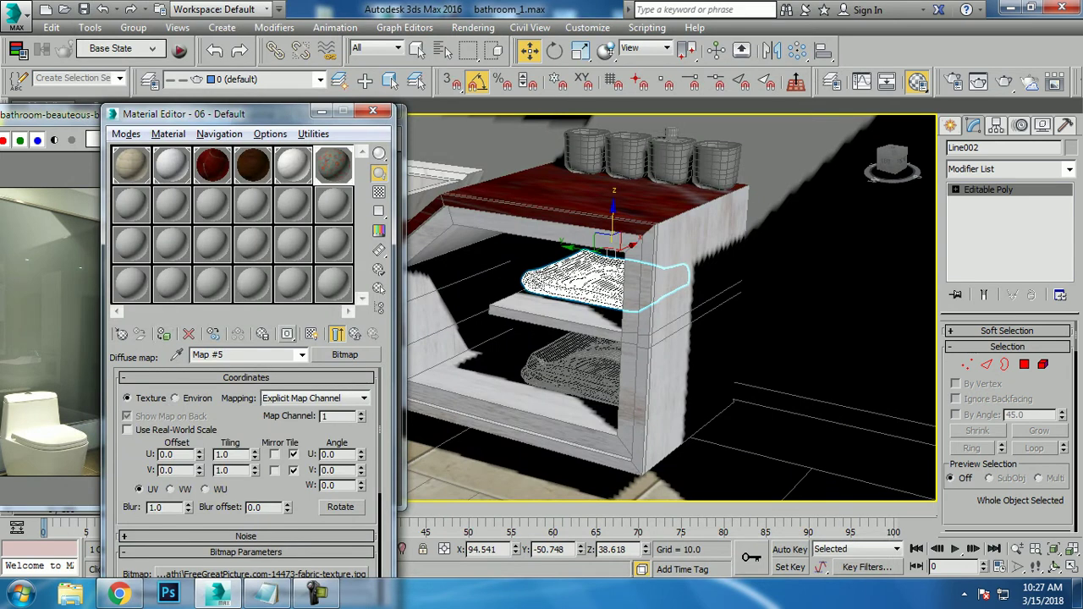
Rearrange the Material Editor and reference image windows and use Edged Faces shading.
{"action": "left_click_drag", "start_coordinate": [220, 113], "coordinate": [209, 168]}
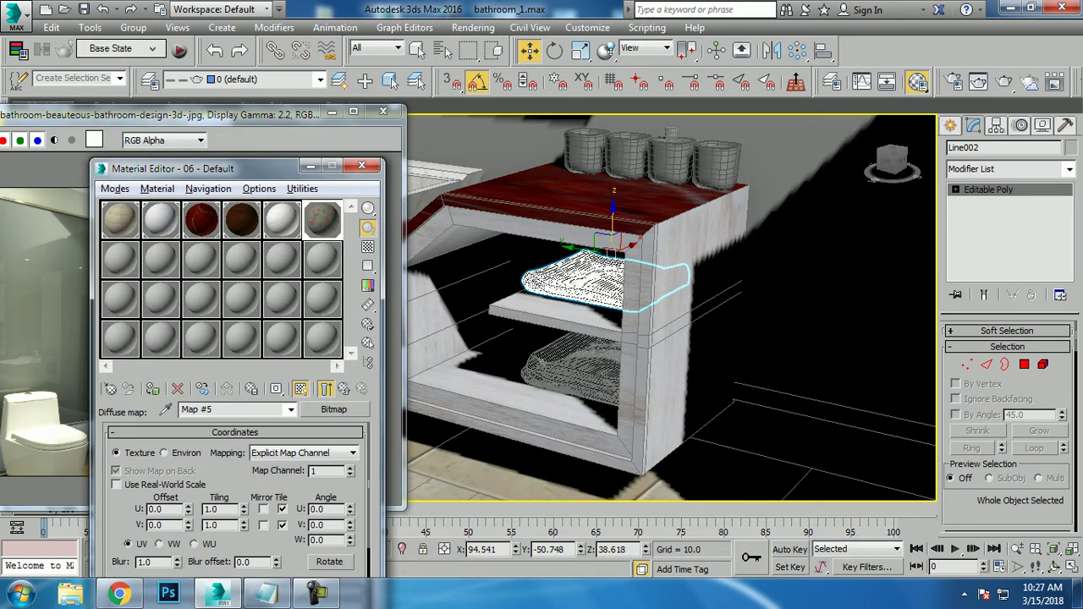
{"action": "left_click_drag", "start_coordinate": [254, 112], "coordinate": [259, 173]}
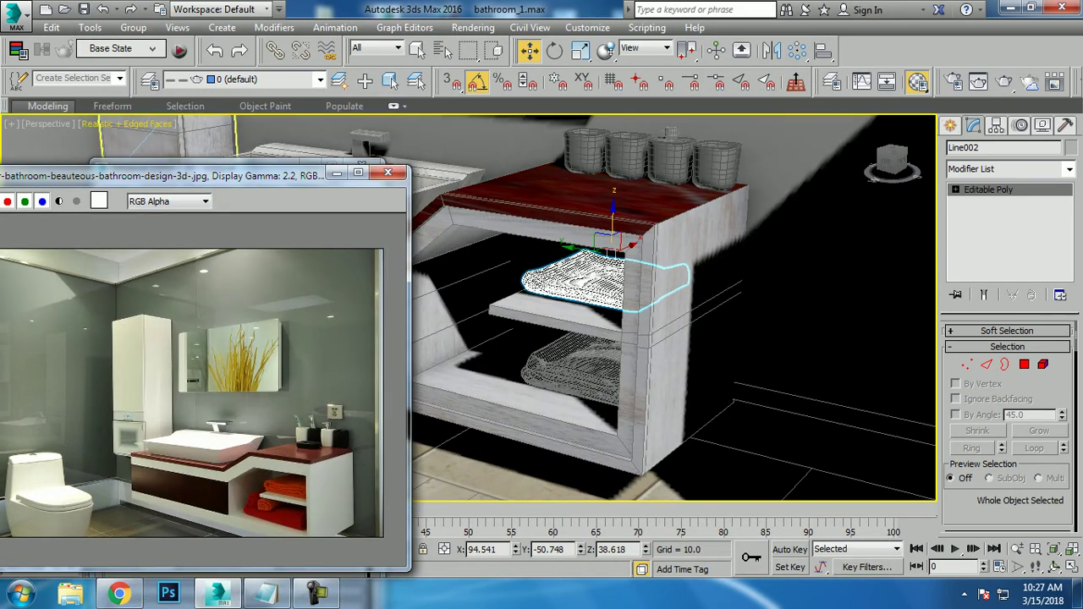
{"action": "left_click", "coordinate": [127, 124]}
{"action": "left_click", "coordinate": [161, 90]}
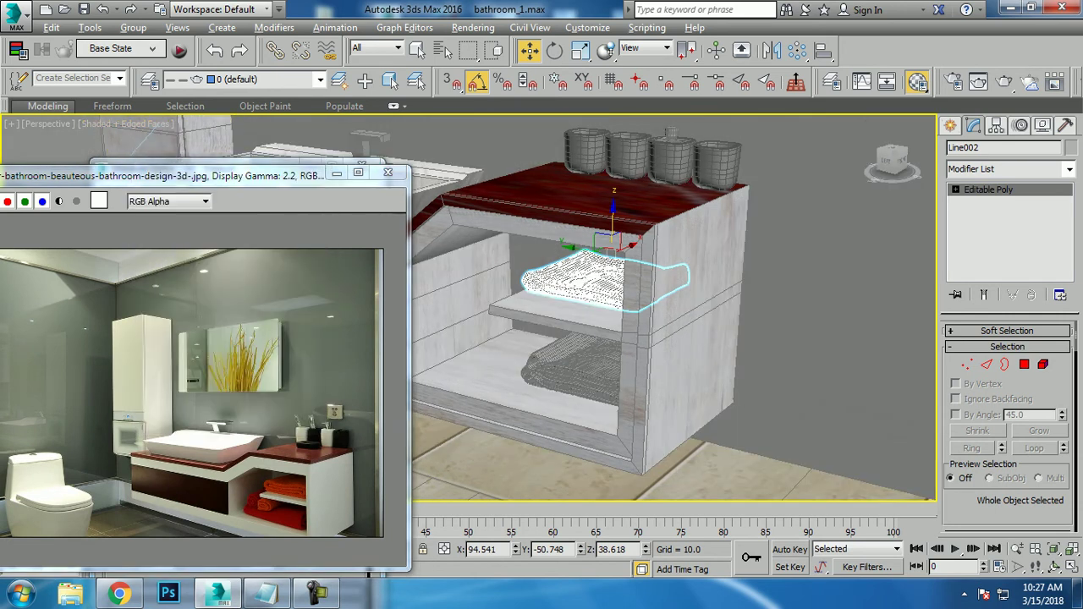
{"action": "scroll", "coordinate": [592, 321], "scroll_direction": "up", "scroll_amount": 3}
{"action": "scroll", "coordinate": [592, 322], "scroll_direction": "up", "scroll_amount": 2}
{"action": "scroll", "coordinate": [593, 322], "scroll_direction": "up", "scroll_amount": 3}
{"action": "scroll", "coordinate": [593, 322], "scroll_direction": "up", "scroll_amount": 2}
{"action": "scroll", "coordinate": [673, 309], "scroll_direction": "down", "scroll_amount": 3}
{"action": "scroll", "coordinate": [672, 309], "scroll_direction": "down", "scroll_amount": 3}
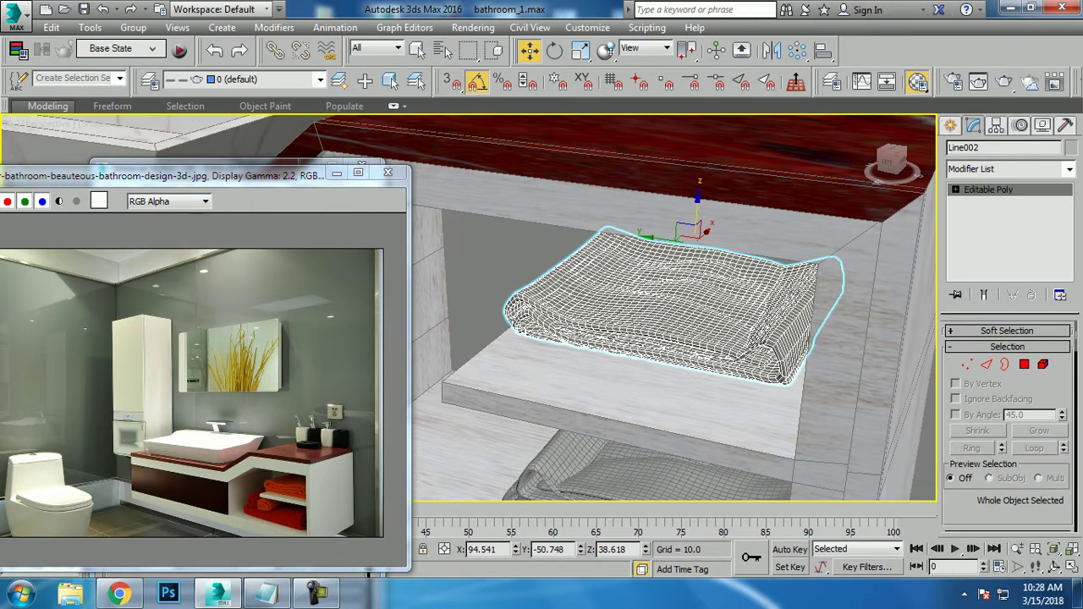
Add Box UVW mapping to the first towel and apply the fabric material.
{"action": "left_click", "coordinate": [1069, 170]}
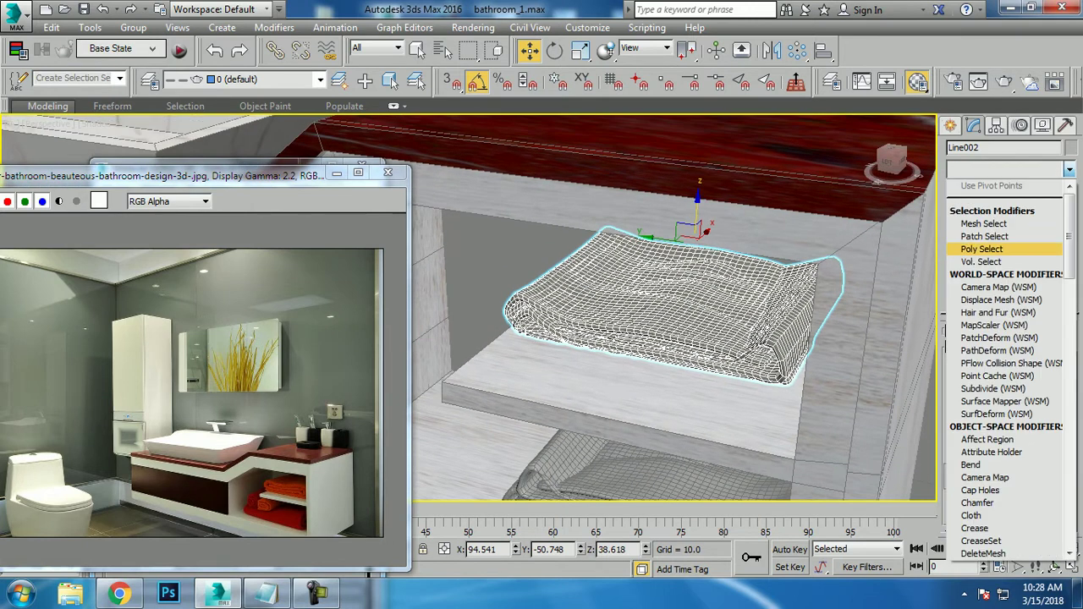
{"action": "scroll", "coordinate": [1007, 381], "scroll_direction": "down", "scroll_amount": 10}
{"action": "left_click", "coordinate": [985, 415]}
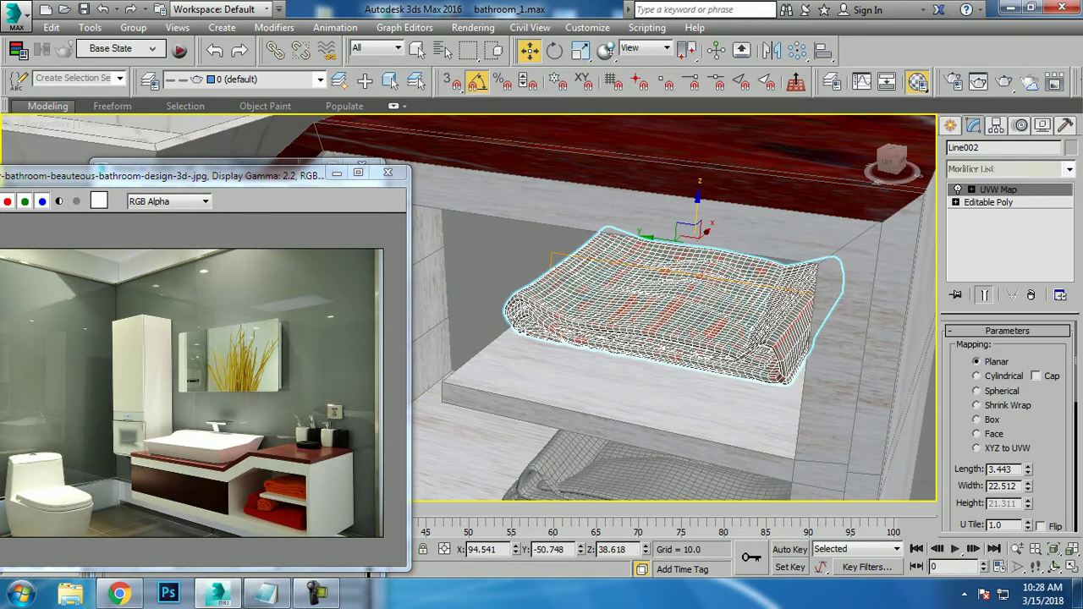
{"action": "left_click", "coordinate": [977, 420]}
{"action": "mouse_move", "coordinate": [677, 339]}
{"action": "middle_mouse_down", "text": "alt"}
{"action": "mouse_move", "coordinate": [677, 279]}
{"action": "mouse_move", "coordinate": [643, 339]}
{"action": "middle_mouse_up", "text": "alt"}
{"action": "left_click", "coordinate": [609, 288]}
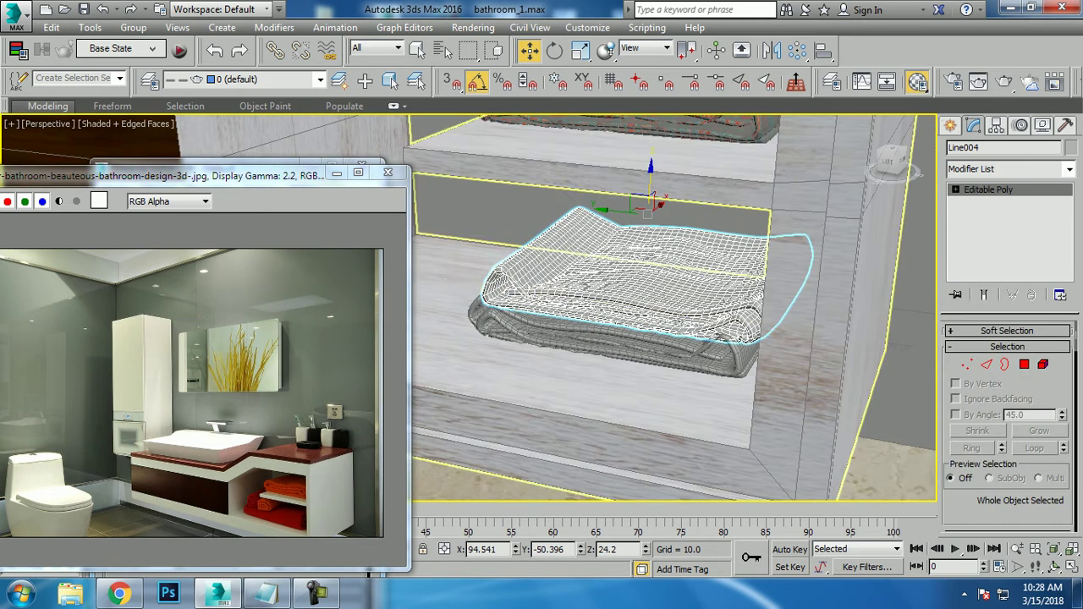
{"action": "key", "text": "m"}
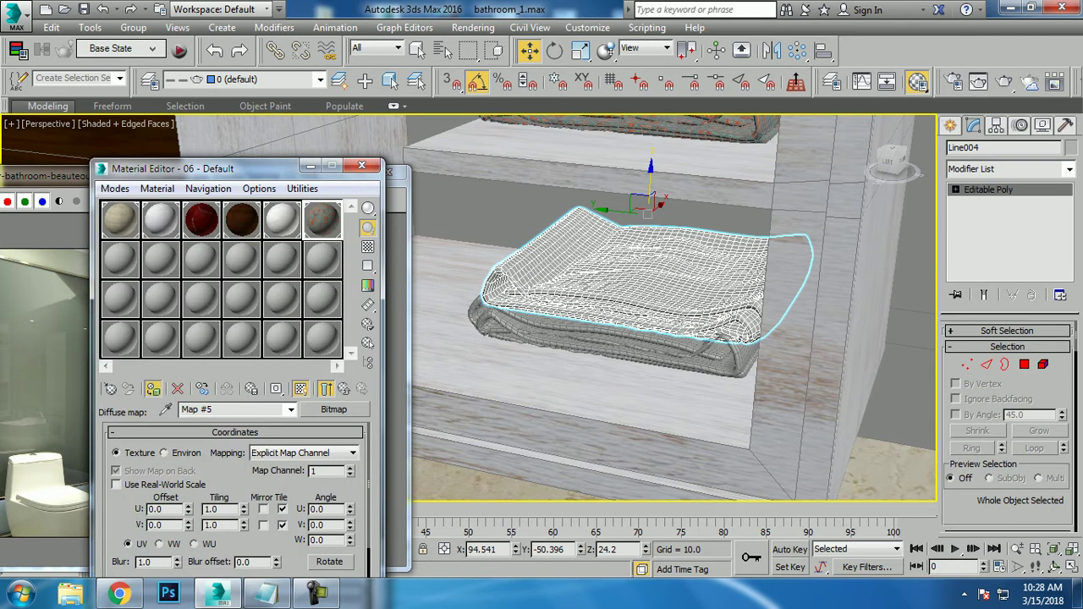
{"action": "left_click", "coordinate": [153, 388]}
Add UVW mapping to the top towel and set its mapping type.
{"action": "left_click", "coordinate": [1069, 170]}
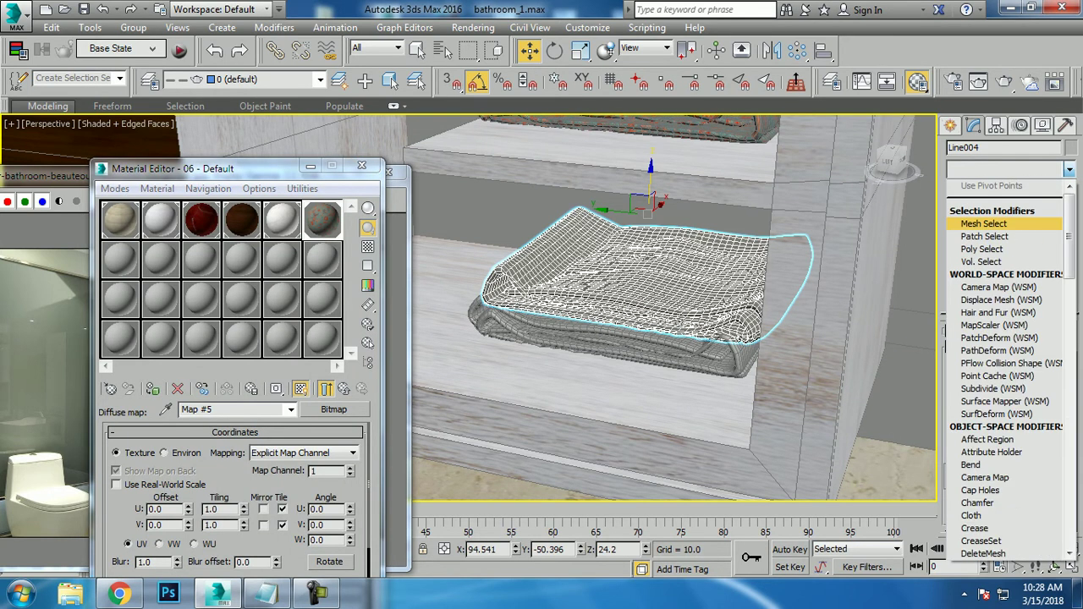
{"action": "scroll", "coordinate": [998, 399], "scroll_direction": "down", "scroll_amount": 10}
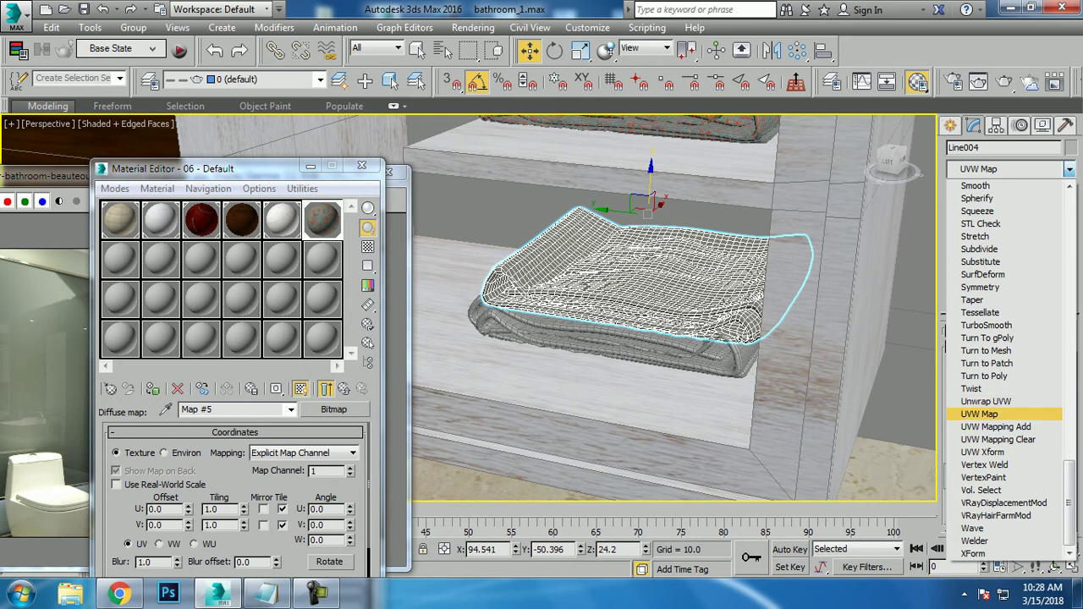
{"action": "left_click", "coordinate": [985, 415]}
{"action": "left_click", "coordinate": [977, 419]}
{"action": "left_click", "coordinate": [609, 347]}
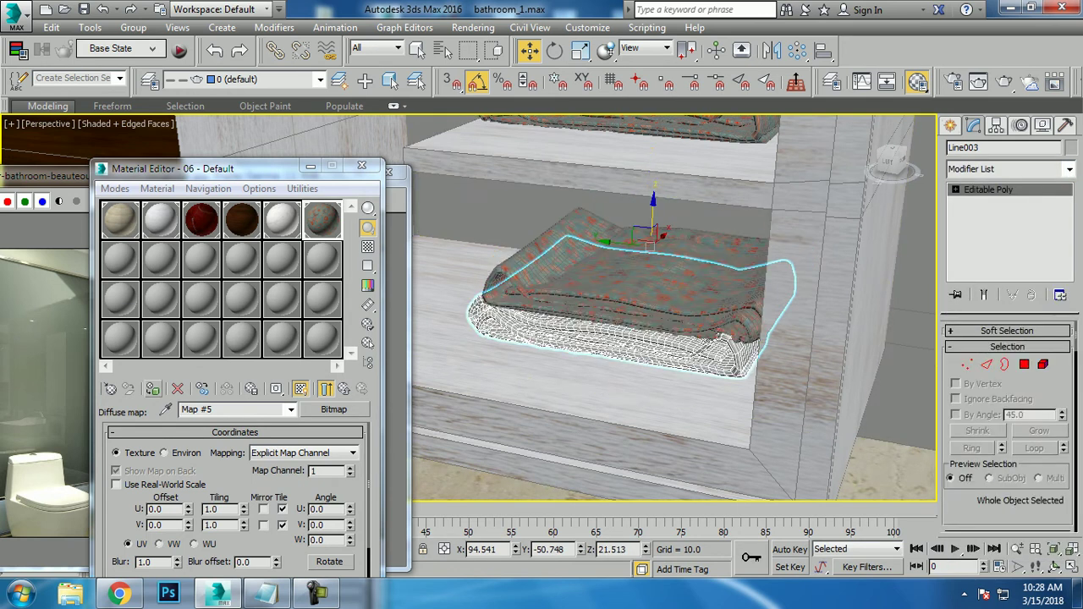
{"action": "key", "text": "m"}
Add UVW mapping to the lower towel, then select both towels and the shelf cabinet.
{"action": "left_click", "coordinate": [1069, 170]}
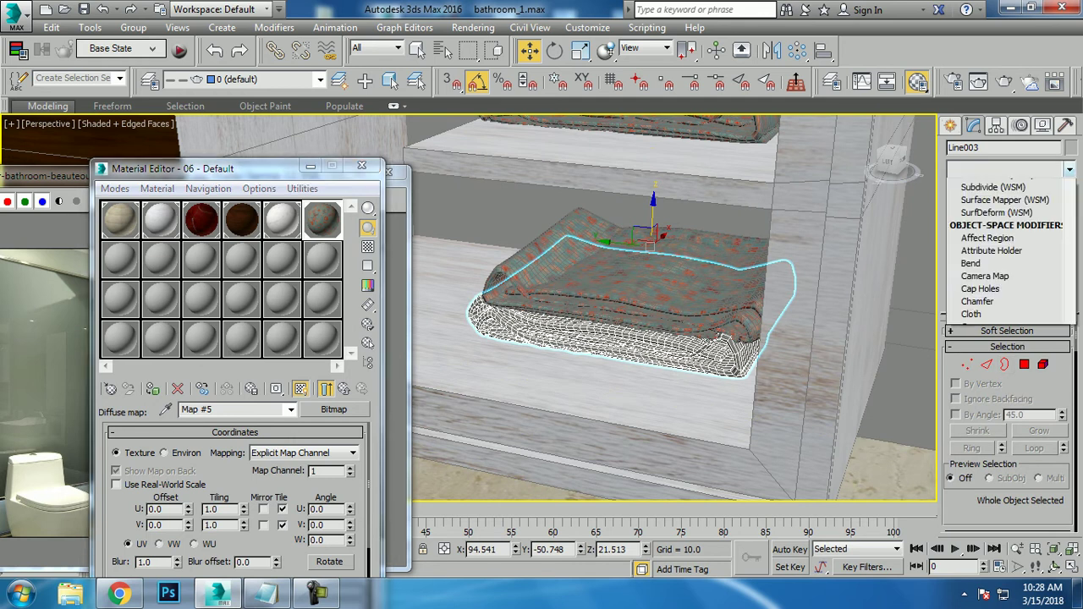
{"action": "scroll", "coordinate": [999, 414], "scroll_direction": "down", "scroll_amount": 10}
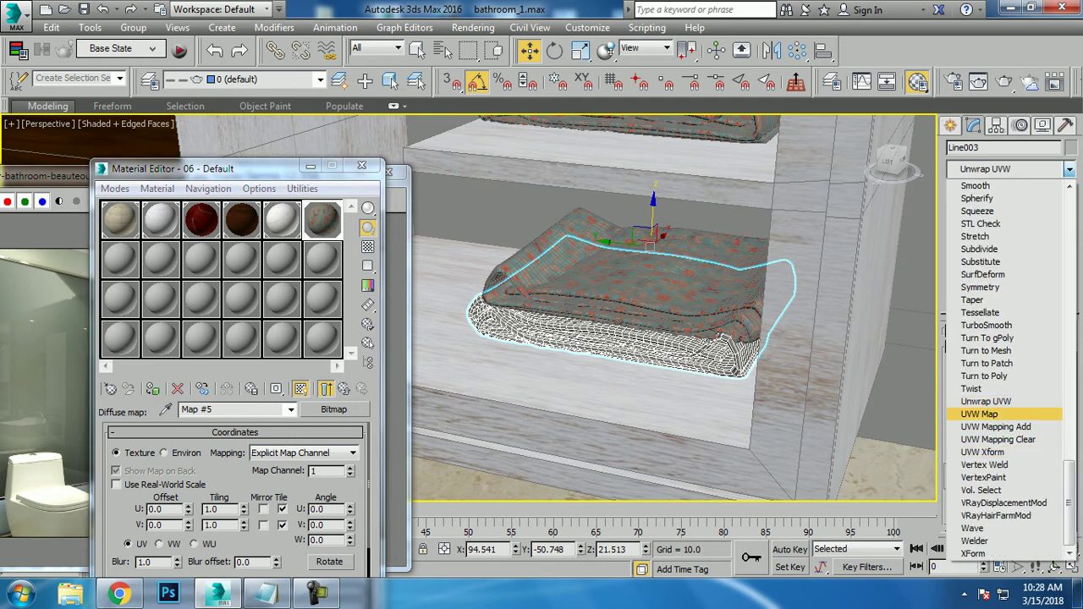
{"action": "left_click", "coordinate": [980, 414]}
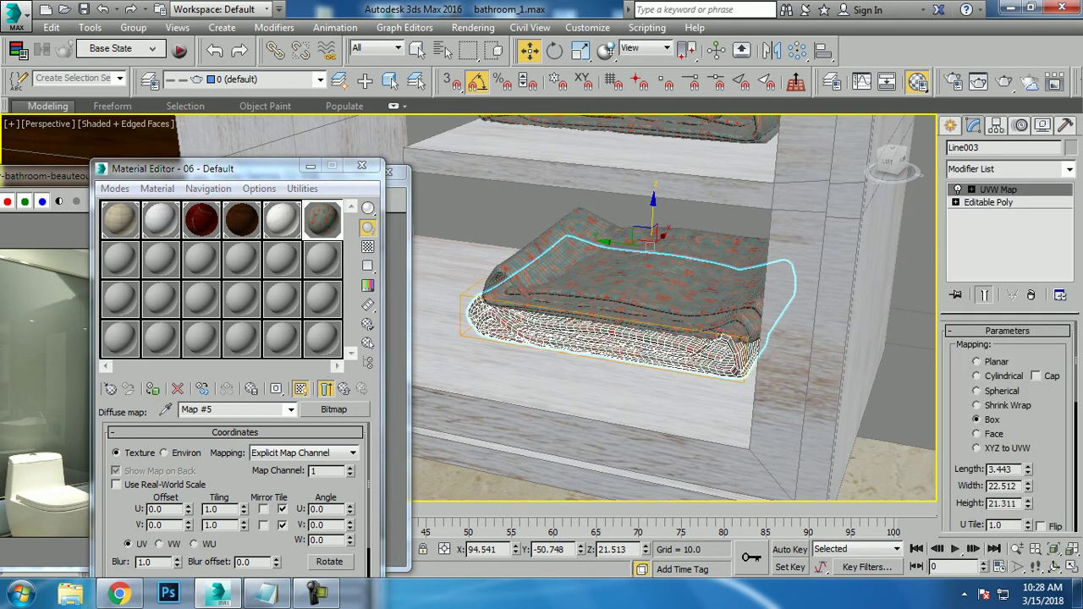
{"action": "left_click", "coordinate": [626, 254]}
{"action": "left_click", "coordinate": [804, 389], "text": "ctrl"}
{"action": "left_click", "coordinate": [618, 322], "text": "ctrl"}
Convert the towels and shelf cabinet to Editable Poly.
{"action": "left_click", "coordinate": [716, 135], "text": "ctrl"}
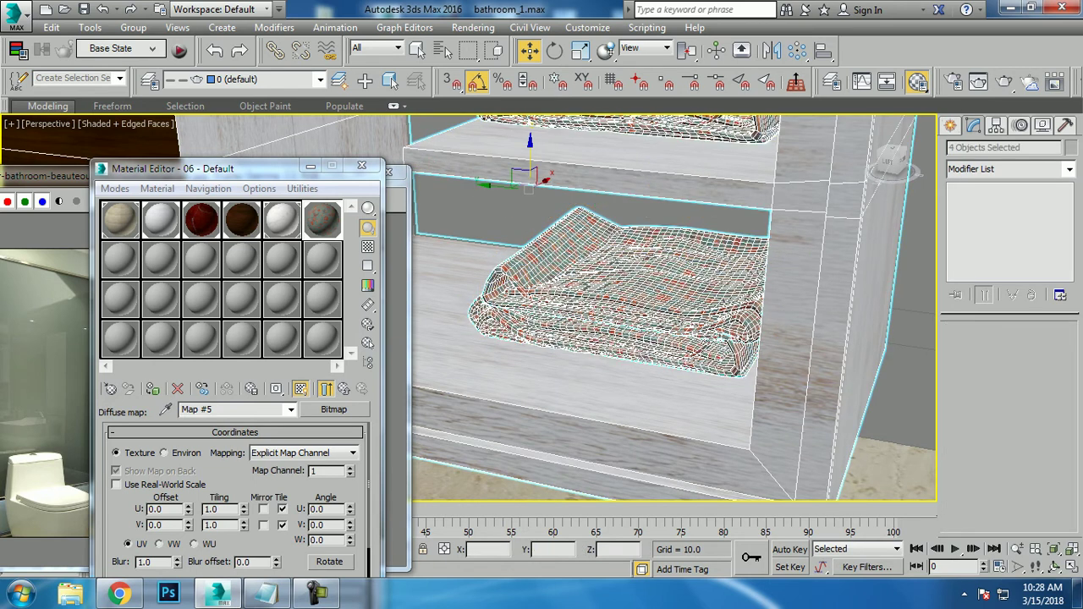
{"action": "right_click", "coordinate": [716, 154]}
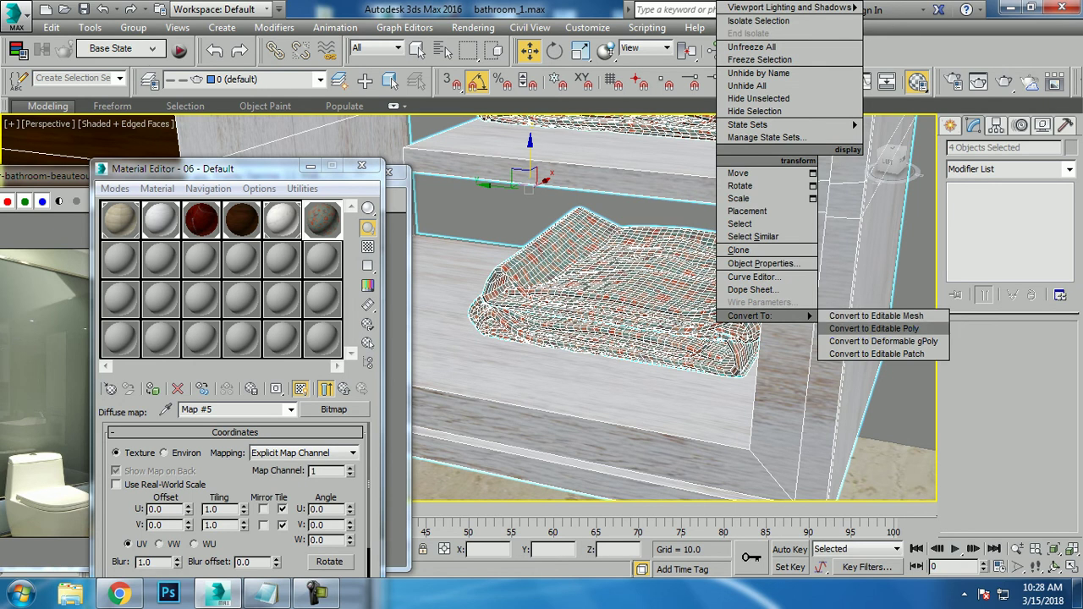
{"action": "left_click", "coordinate": [874, 328]}
{"action": "scroll", "coordinate": [874, 328], "scroll_direction": "down", "scroll_amount": 5}
{"action": "scroll", "coordinate": [875, 328], "scroll_direction": "down", "scroll_amount": 3}
{"action": "middle_click_drag", "start_coordinate": [668, 338], "coordinate": [703, 330], "text": "alt"}
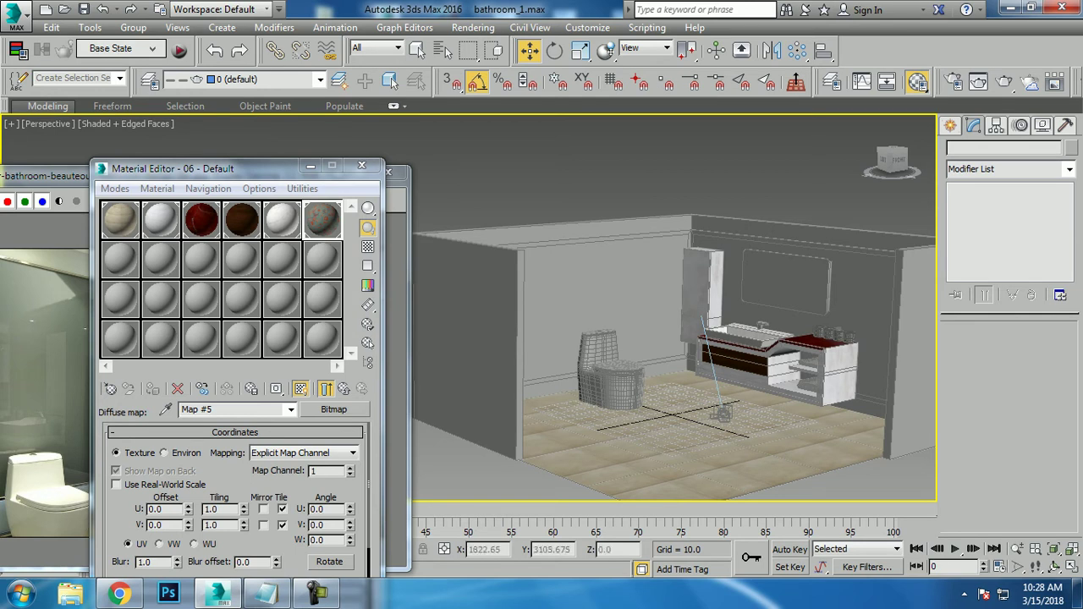
Minimize the Material Editor, move the reference image aside, and zoom in on the faucet.
{"action": "left_click", "coordinate": [310, 166]}
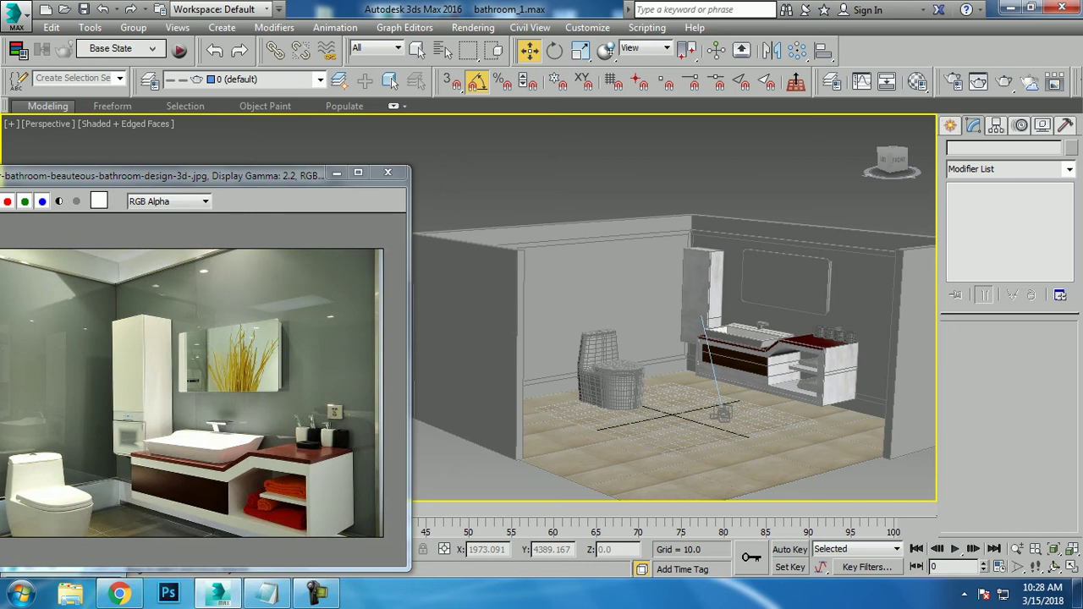
{"action": "left_click_drag", "start_coordinate": [211, 172], "coordinate": [223, 103]}
{"action": "scroll", "coordinate": [745, 364], "scroll_direction": "up", "scroll_amount": 2}
{"action": "scroll", "coordinate": [745, 364], "scroll_direction": "up", "scroll_amount": 2}
{"action": "scroll", "coordinate": [745, 364], "scroll_direction": "up", "scroll_amount": 3}
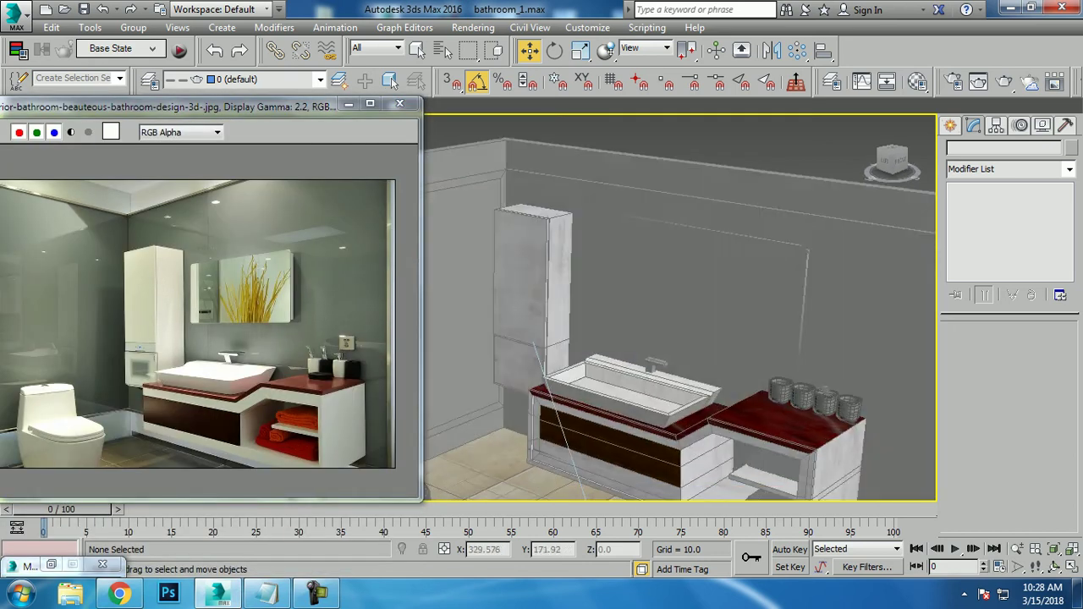
{"action": "scroll", "coordinate": [656, 356], "scroll_direction": "up", "scroll_amount": 2}
{"action": "scroll", "coordinate": [656, 356], "scroll_direction": "up", "scroll_amount": 4}
Select the sink faucet and zoom the view onto it.
{"action": "left_click", "coordinate": [652, 288]}
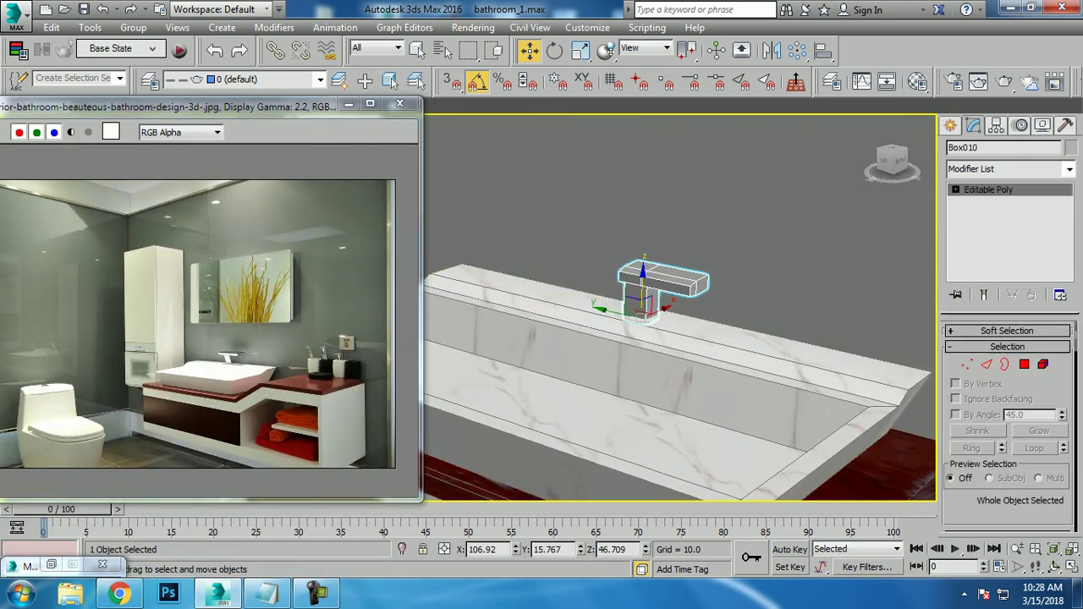
{"action": "key", "text": "z"}
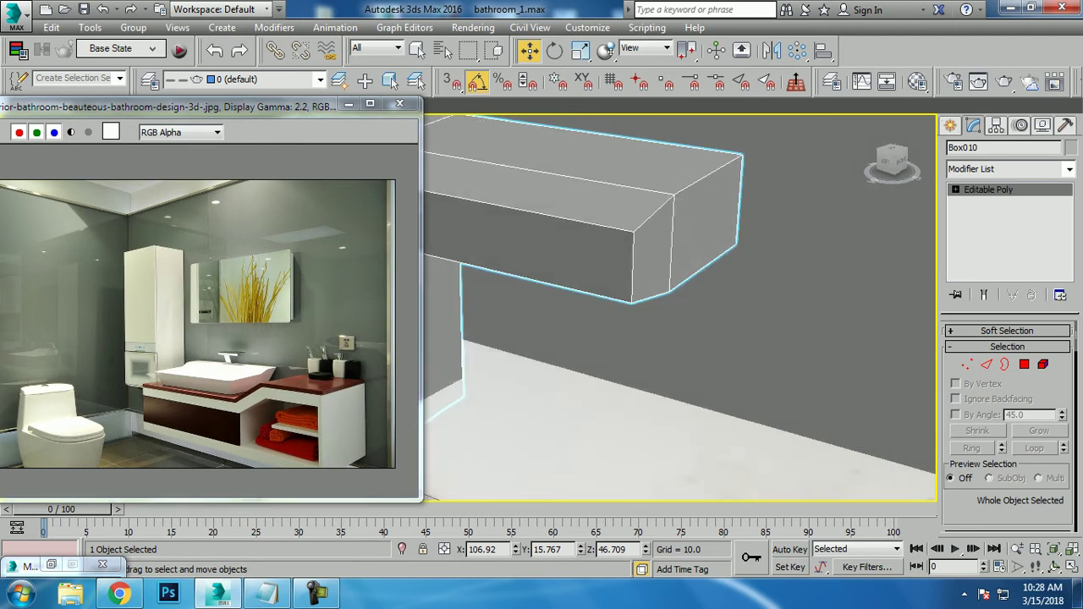
{"action": "scroll", "coordinate": [677, 304], "scroll_direction": "down", "scroll_amount": 2}
{"action": "scroll", "coordinate": [677, 305], "scroll_direction": "down", "scroll_amount": 2}
{"action": "scroll", "coordinate": [677, 305], "scroll_direction": "down", "scroll_amount": 2}
{"action": "scroll", "coordinate": [678, 305], "scroll_direction": "down", "scroll_amount": 3}
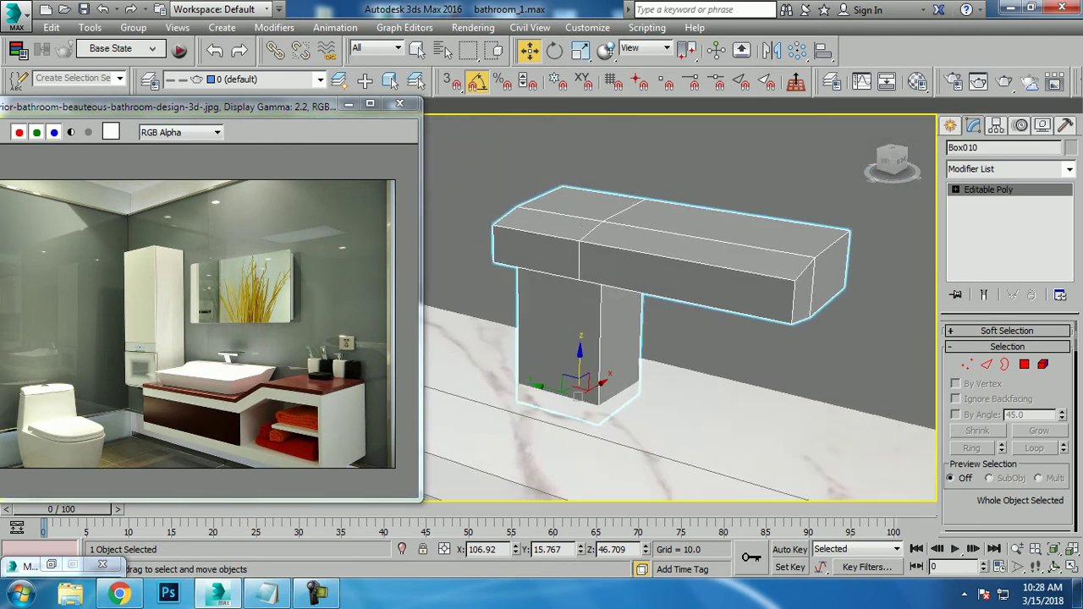
Make a VRayMtl in an unused material slot.
{"action": "key", "text": "m"}
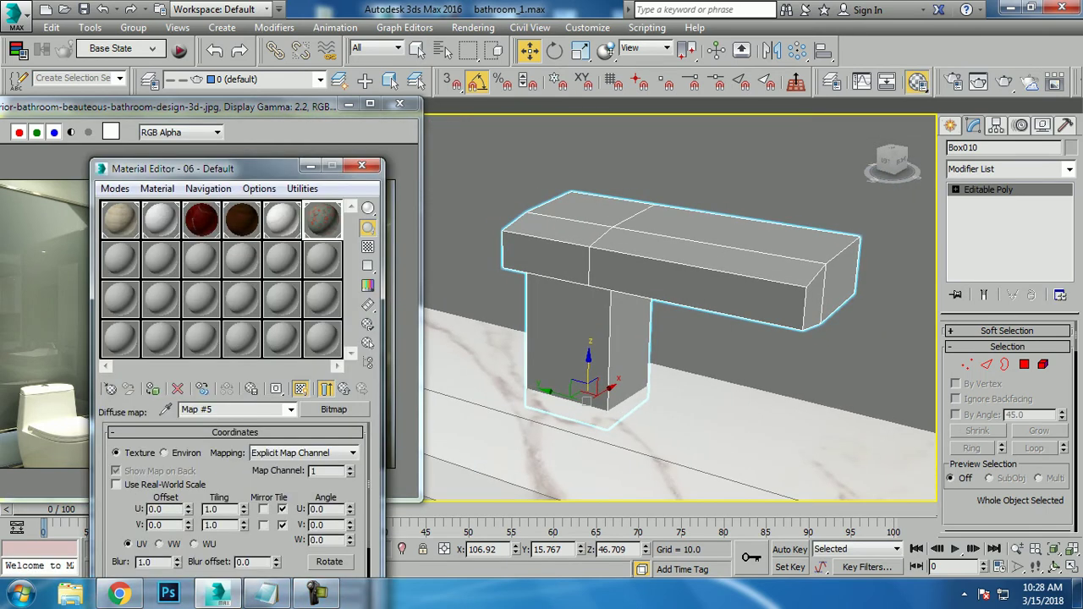
{"action": "left_click", "coordinate": [119, 258]}
{"action": "left_click", "coordinate": [335, 410]}
{"action": "scroll", "coordinate": [339, 460], "scroll_direction": "down", "scroll_amount": 3}
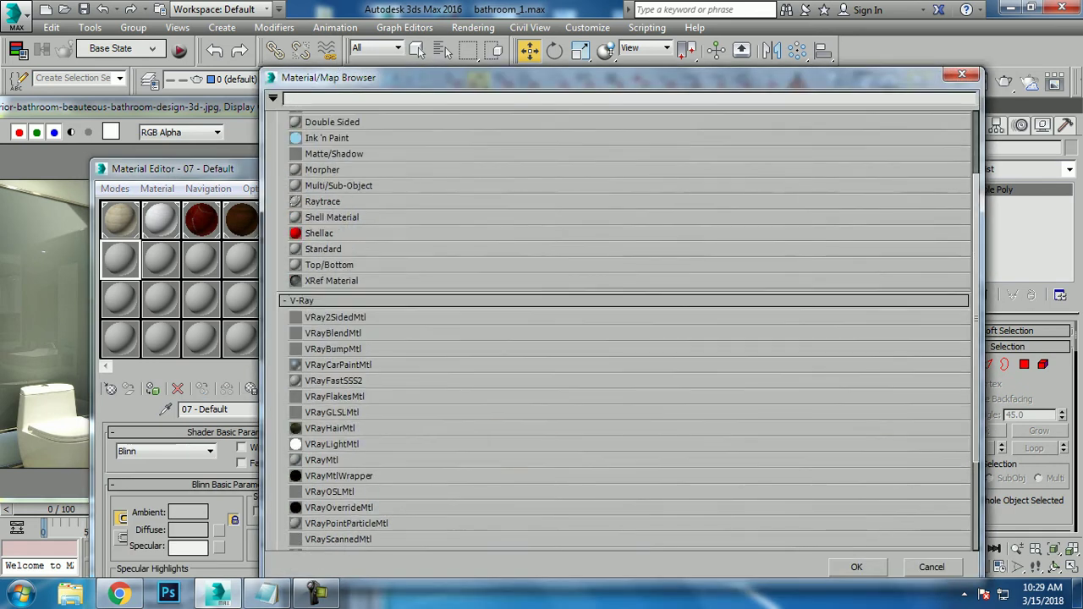
{"action": "double_click", "coordinate": [322, 460]}
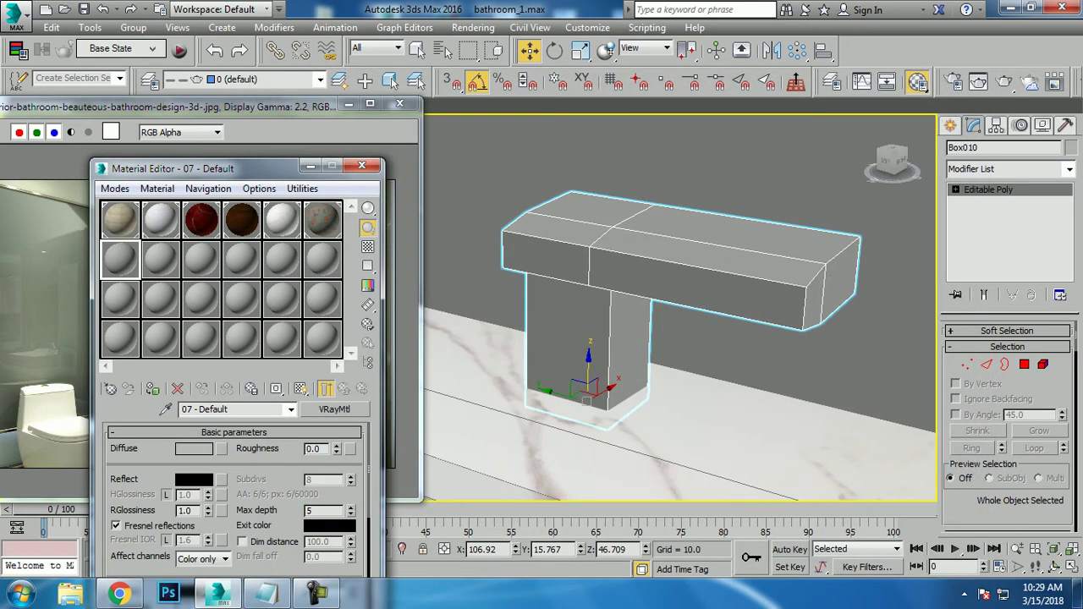
Load metal-texture.jpg as the diffuse bitmap and show it in the viewport.
{"action": "left_click", "coordinate": [221, 448]}
{"action": "scroll", "coordinate": [380, 296], "scroll_direction": "up", "scroll_amount": 2}
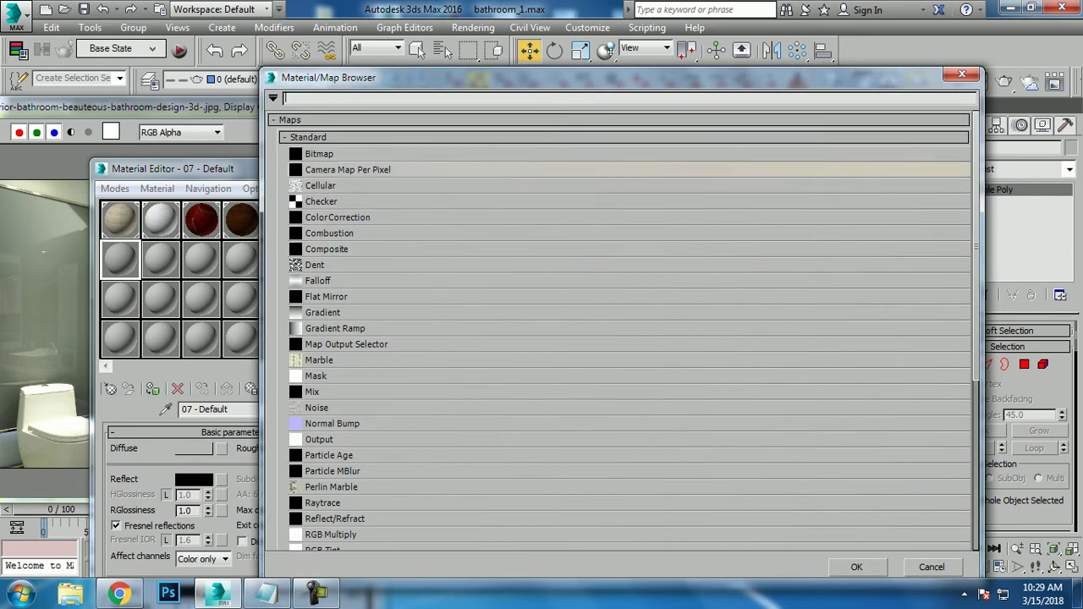
{"action": "double_click", "coordinate": [338, 154]}
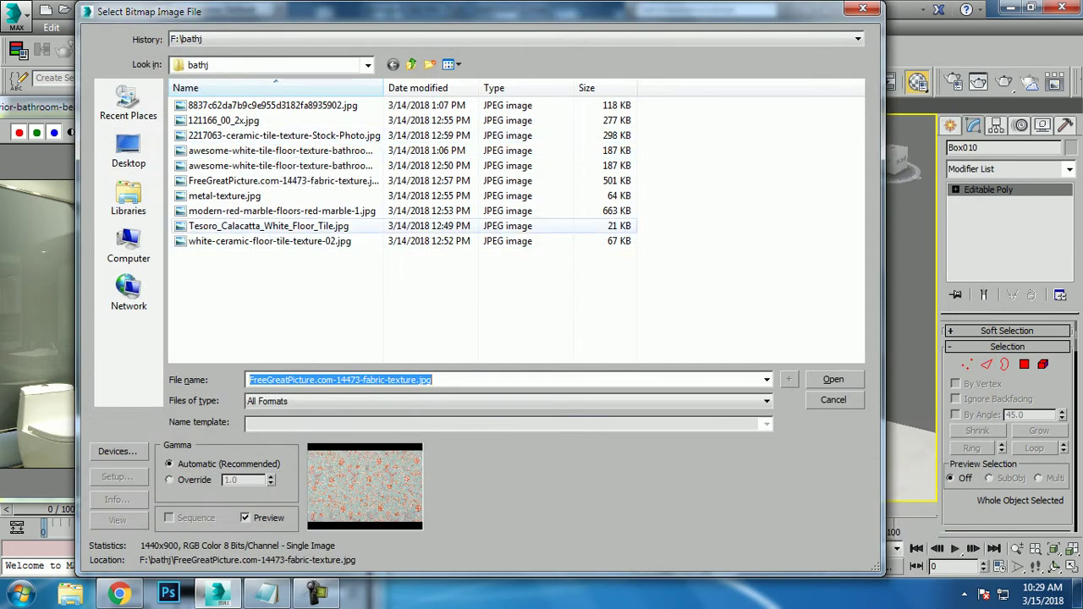
{"action": "left_click", "coordinate": [269, 241]}
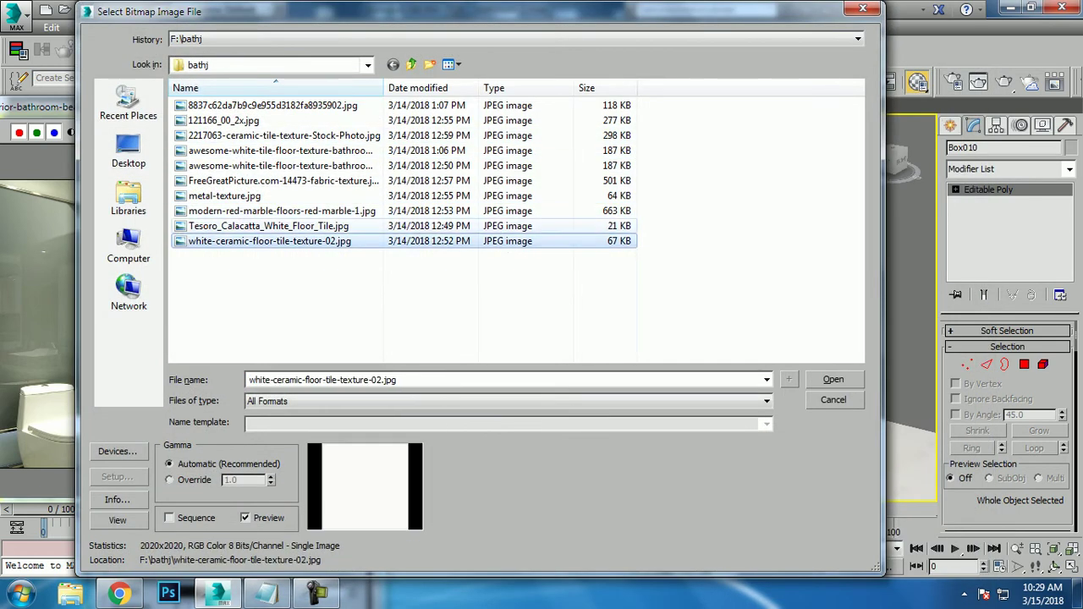
{"action": "left_click", "coordinate": [224, 195]}
{"action": "key", "text": "Return"}
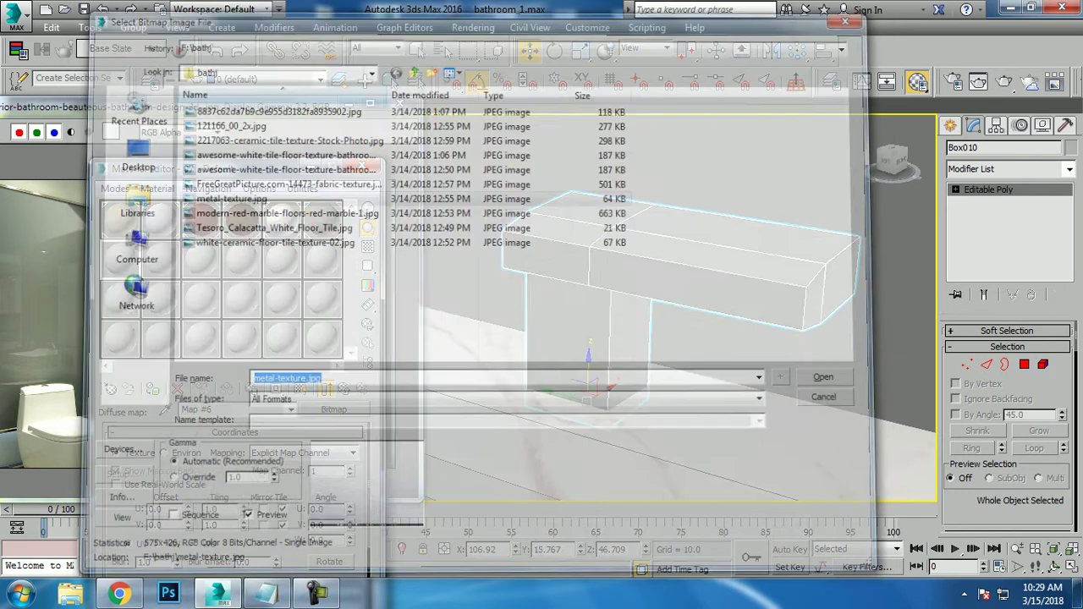
{"action": "left_click", "coordinate": [300, 389]}
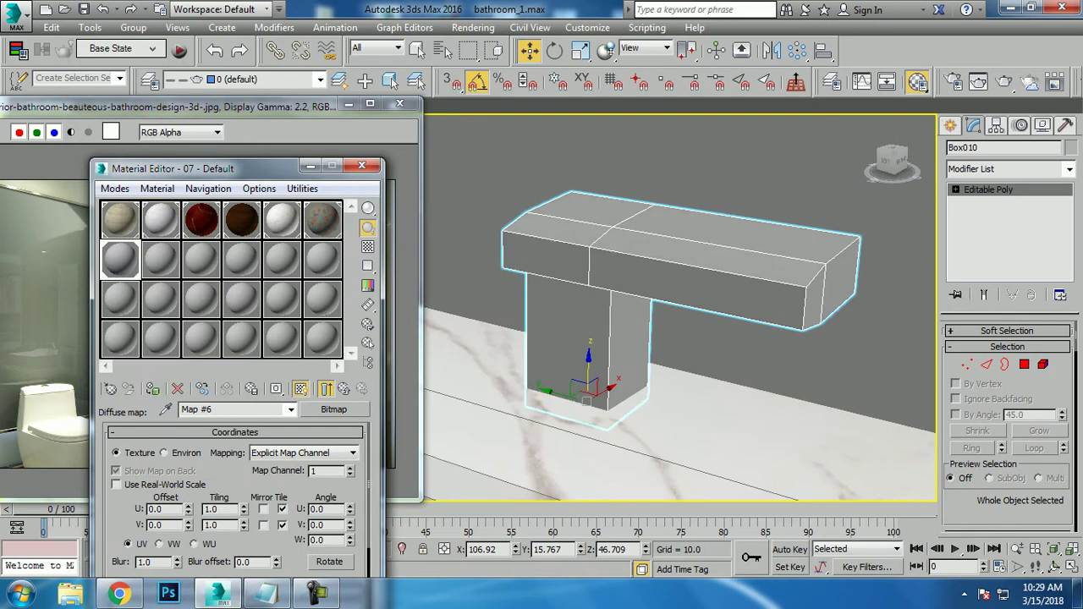
Add a Box UVW Map modifier to the faucet and convert it to Editable Poly.
{"action": "left_click", "coordinate": [1007, 169]}
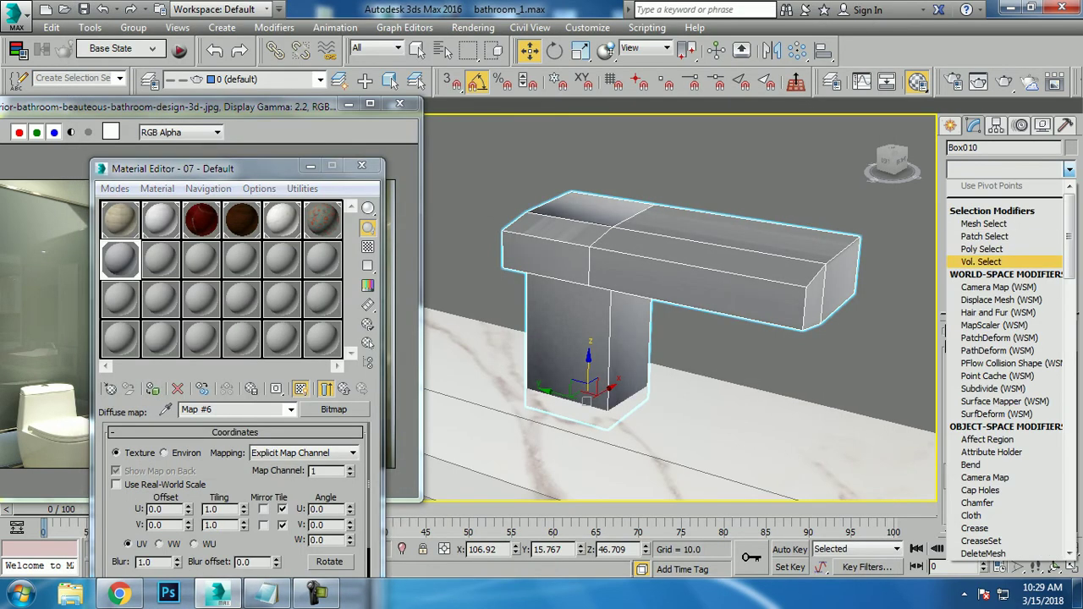
{"action": "key", "text": "u"}
{"action": "key", "text": "Down"}
{"action": "key", "text": "Up"}
{"action": "key", "text": "Down"}
{"action": "key", "text": "Return"}
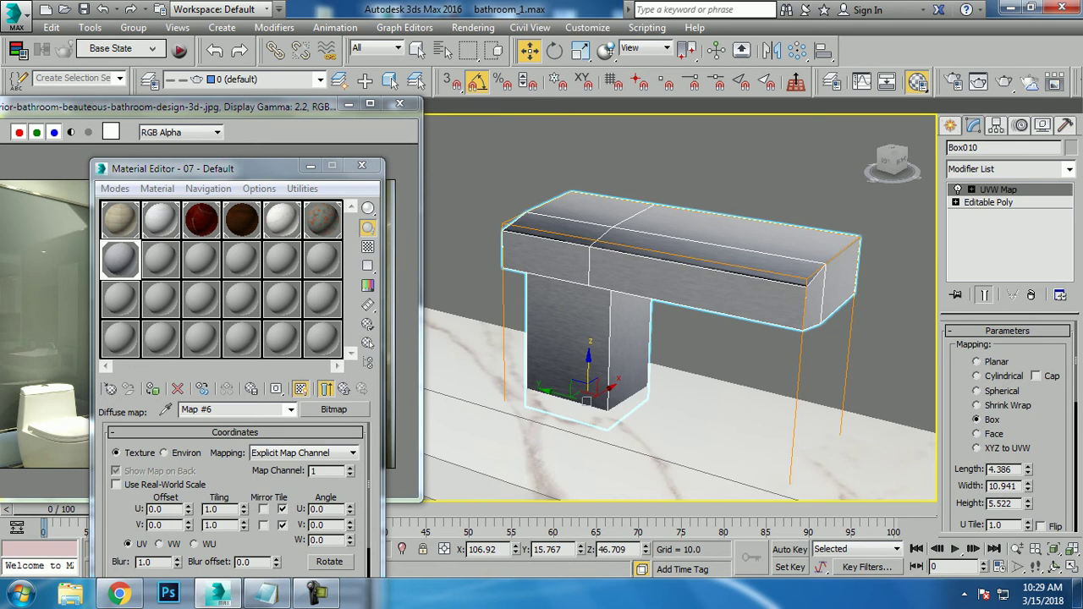
{"action": "right_click", "coordinate": [601, 229]}
{"action": "left_click", "coordinate": [770, 399]}
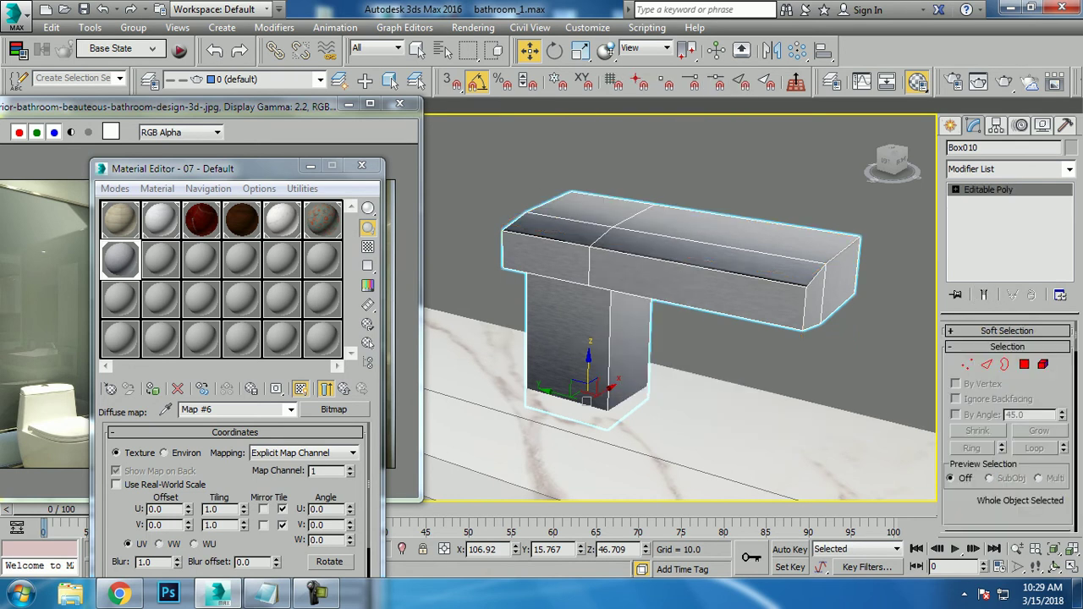
Orbit out to the whole bathroom and select the wall.
{"action": "scroll", "coordinate": [677, 309], "scroll_direction": "down", "scroll_amount": 5}
{"action": "middle_click_drag", "start_coordinate": [677, 308], "coordinate": [762, 309], "text": "alt"}
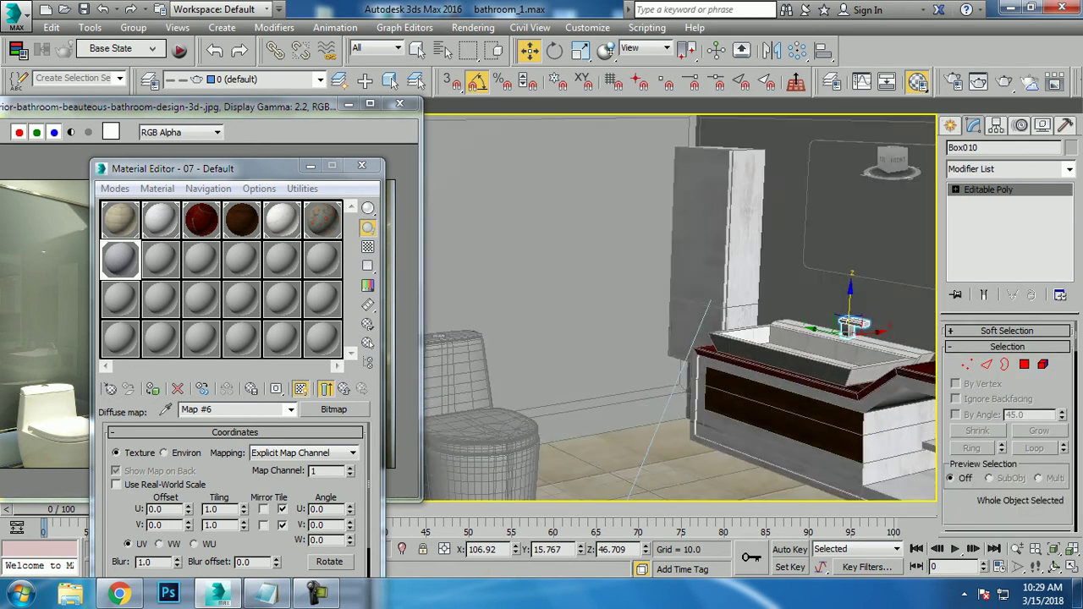
{"action": "middle_click_drag", "start_coordinate": [677, 309], "coordinate": [727, 309], "text": "alt"}
{"action": "scroll", "coordinate": [677, 309], "scroll_direction": "down", "scroll_amount": 4}
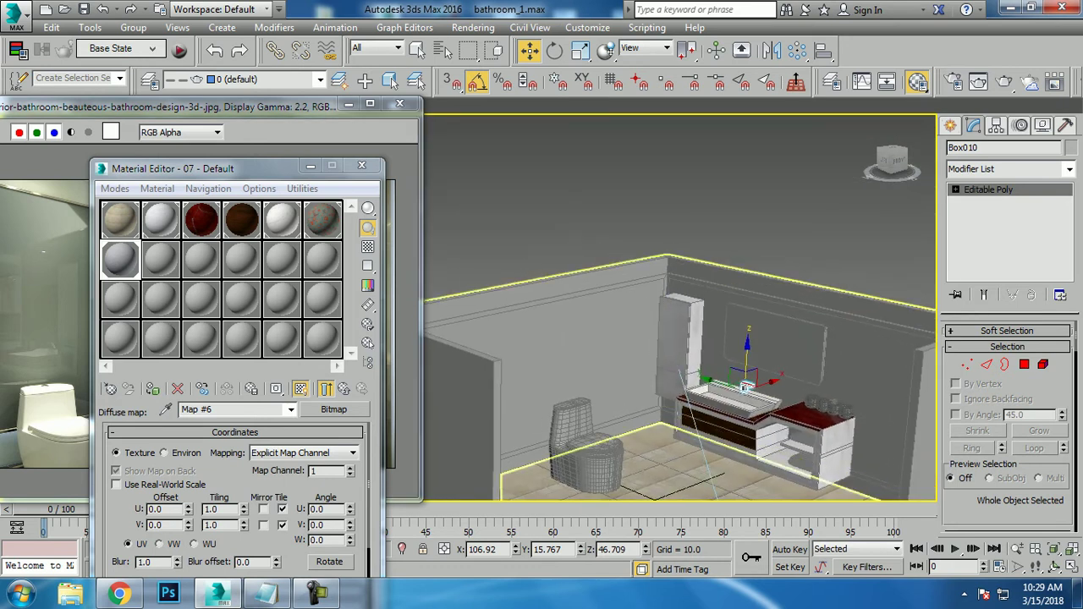
{"action": "left_click", "coordinate": [650, 314]}
{"action": "scroll", "coordinate": [650, 314], "scroll_direction": "up", "scroll_amount": 2}
{"action": "scroll", "coordinate": [650, 313], "scroll_direction": "up", "scroll_amount": 2}
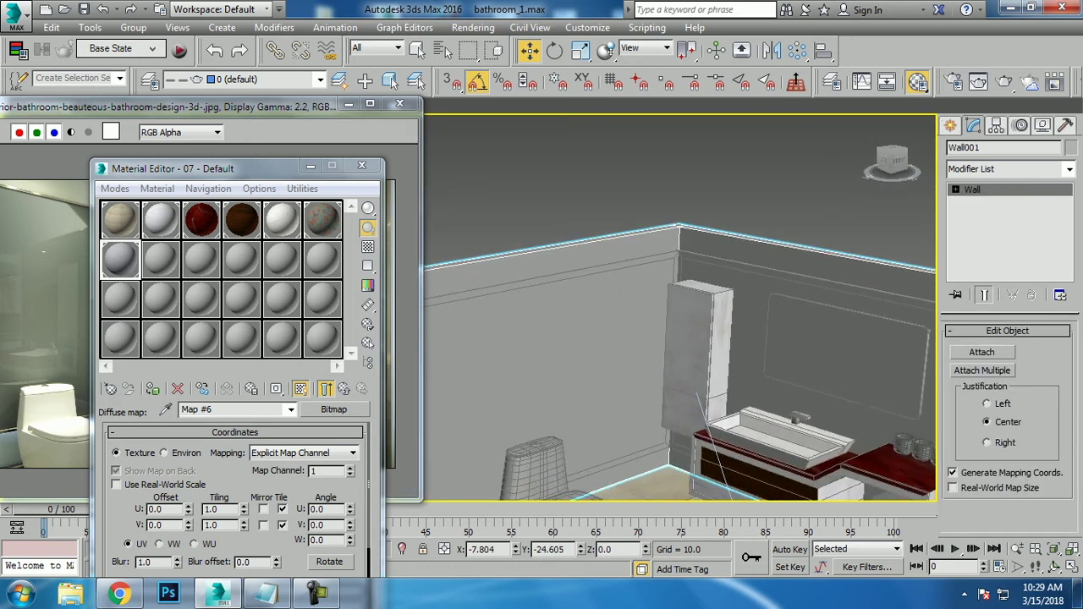
Make empty material slot 08 a VRayMtl.
{"action": "left_click", "coordinate": [160, 258]}
{"action": "left_click", "coordinate": [334, 408]}
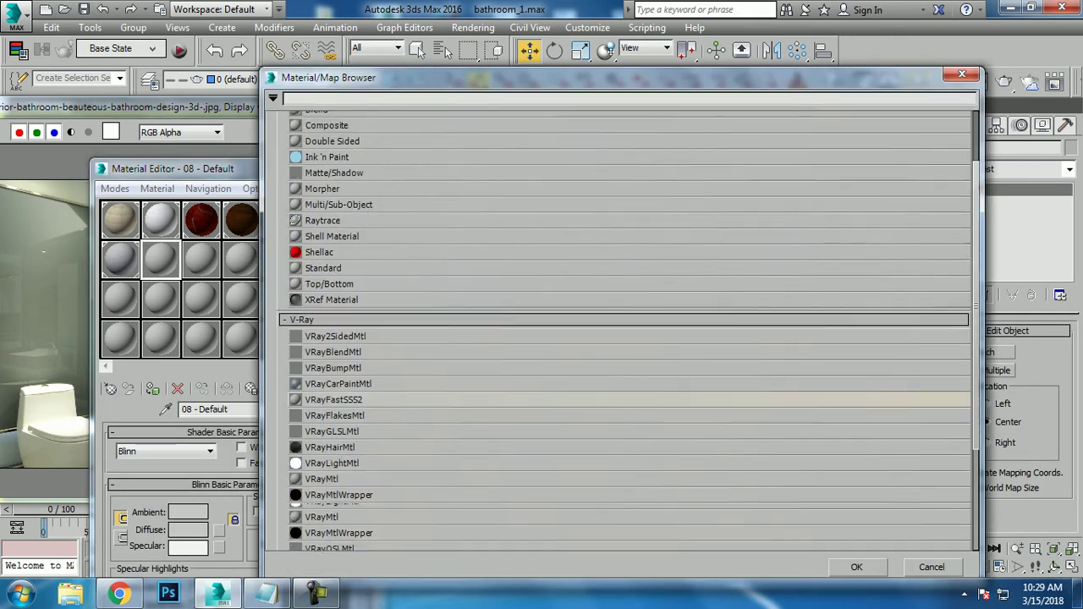
{"action": "double_click", "coordinate": [330, 467]}
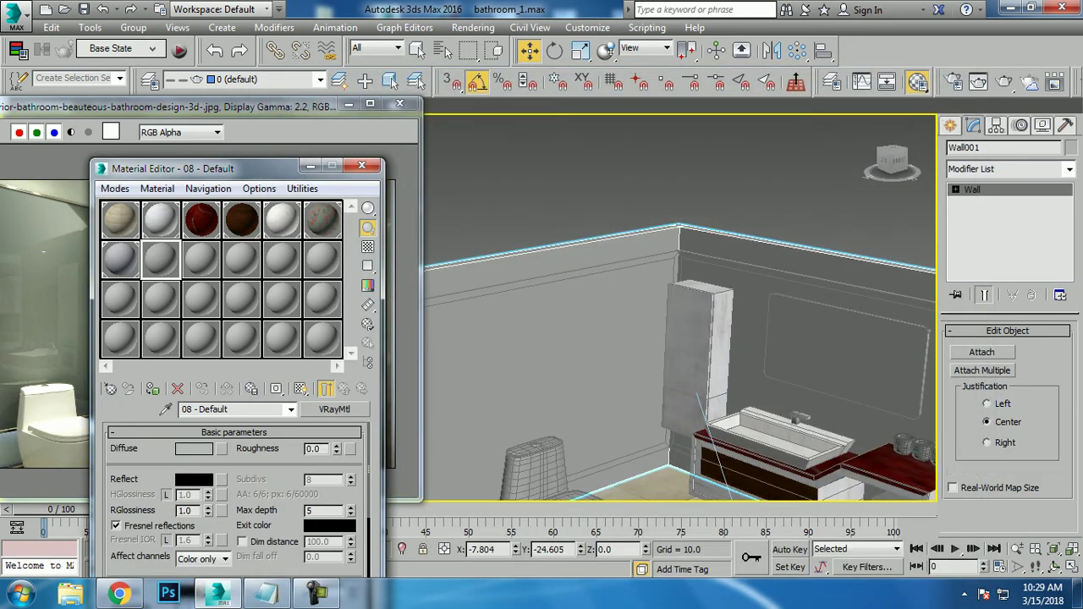
Give its diffuse a warm near-white colour.
{"action": "left_click", "coordinate": [194, 449]}
{"action": "left_click", "coordinate": [336, 143]}
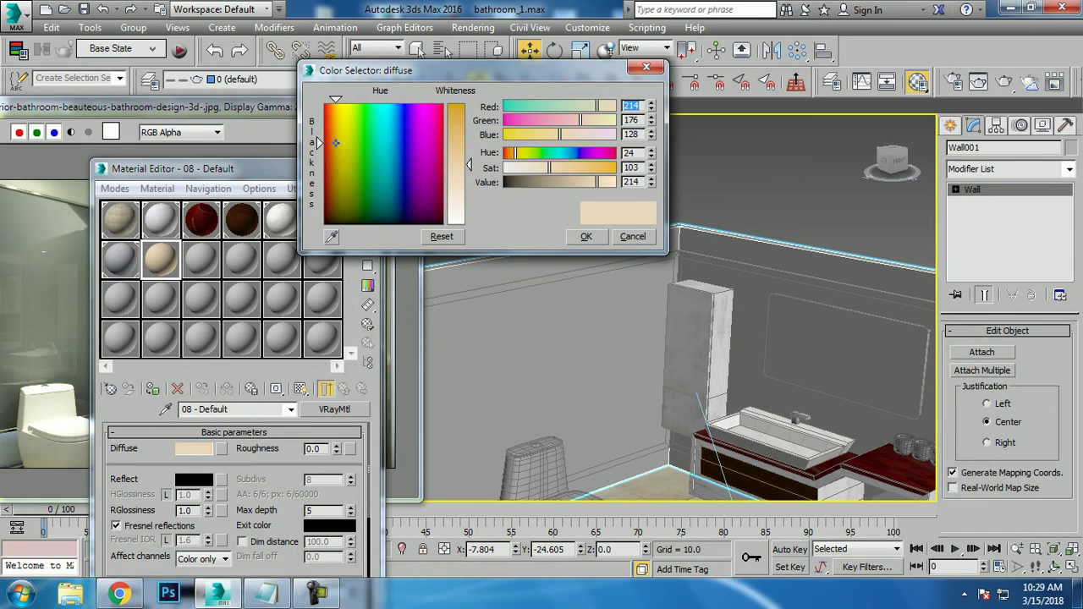
{"action": "left_click_drag", "start_coordinate": [336, 143], "coordinate": [336, 102]}
{"action": "left_click_drag", "start_coordinate": [469, 165], "coordinate": [469, 209]}
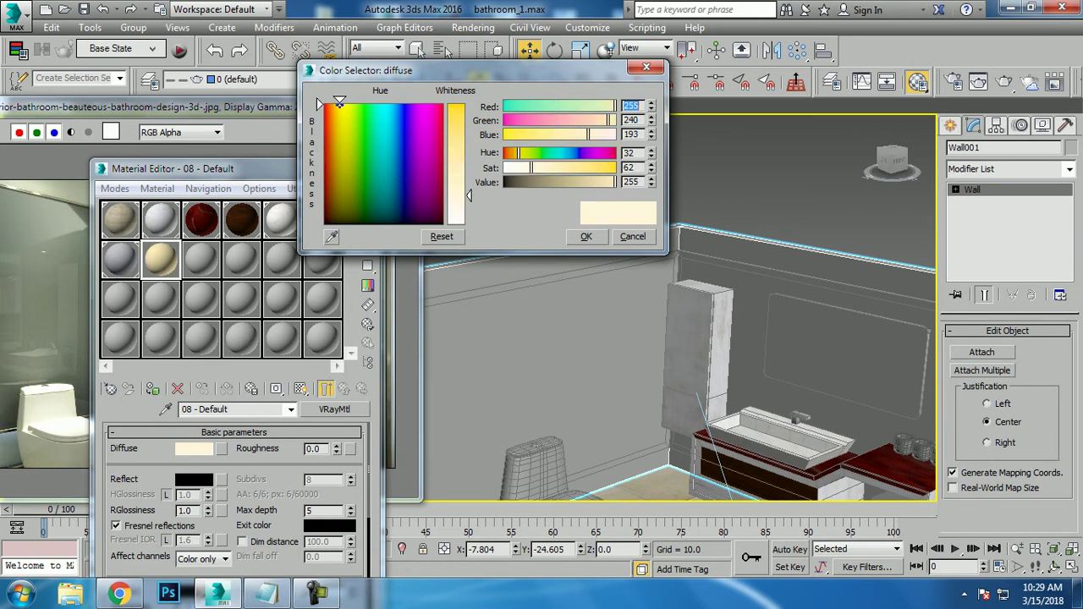
{"action": "key", "text": "Return"}
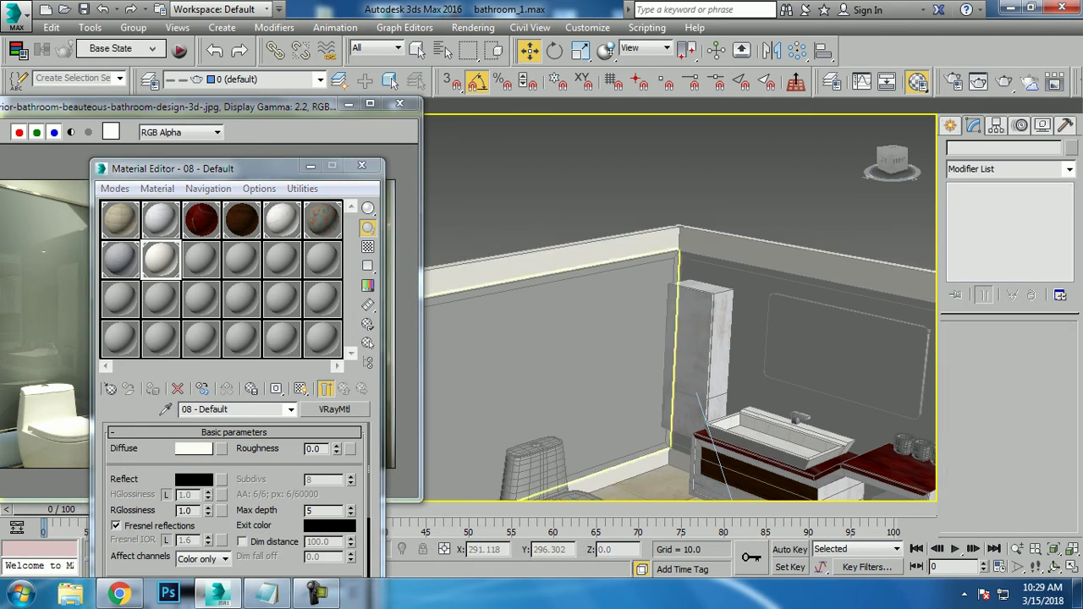
{"action": "mouse_move", "coordinate": [677, 339]}
{"action": "middle_mouse_down", "text": "alt"}
{"action": "mouse_move", "coordinate": [643, 322]}
{"action": "mouse_move", "coordinate": [643, 339]}
{"action": "mouse_move", "coordinate": [584, 338]}
{"action": "middle_mouse_up", "text": "alt"}
{"action": "scroll", "coordinate": [719, 321], "scroll_direction": "up", "scroll_amount": 3}
{"action": "scroll", "coordinate": [719, 322], "scroll_direction": "up", "scroll_amount": 3}
{"action": "scroll", "coordinate": [720, 321], "scroll_direction": "up", "scroll_amount": 3}
{"action": "scroll", "coordinate": [720, 322], "scroll_direction": "up", "scroll_amount": 2}
{"action": "mouse_move", "coordinate": [677, 339]}
{"action": "middle_mouse_down", "text": "alt"}
{"action": "mouse_move", "coordinate": [609, 339]}
{"action": "mouse_move", "coordinate": [661, 339]}
{"action": "mouse_move", "coordinate": [643, 339]}
{"action": "middle_mouse_up", "text": "alt"}
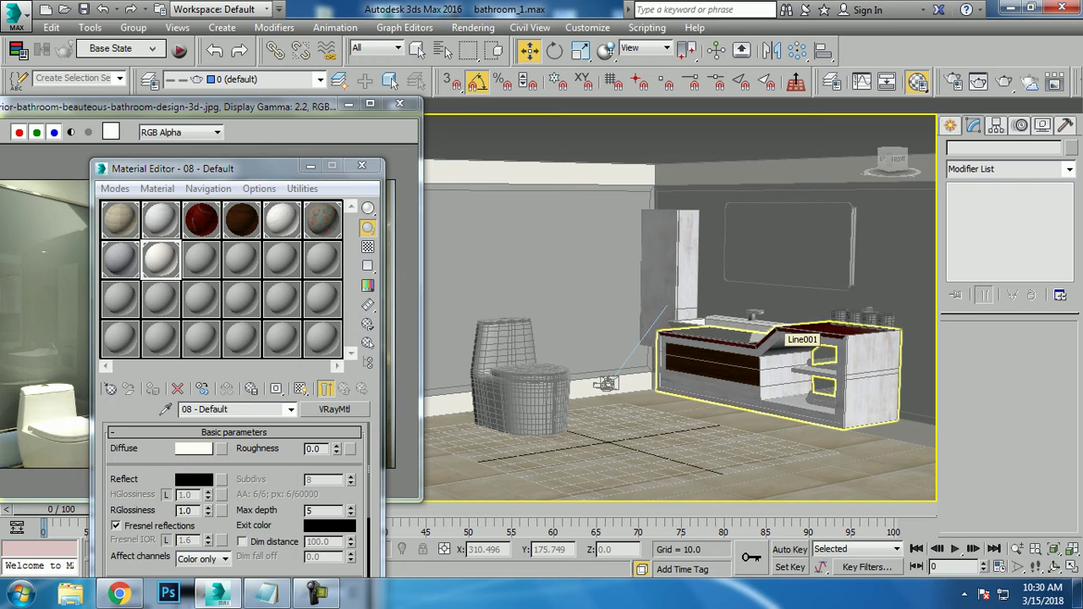
Select mirror Box004's polygons and pick empty material slot 09.
{"action": "right_click", "coordinate": [777, 343]}
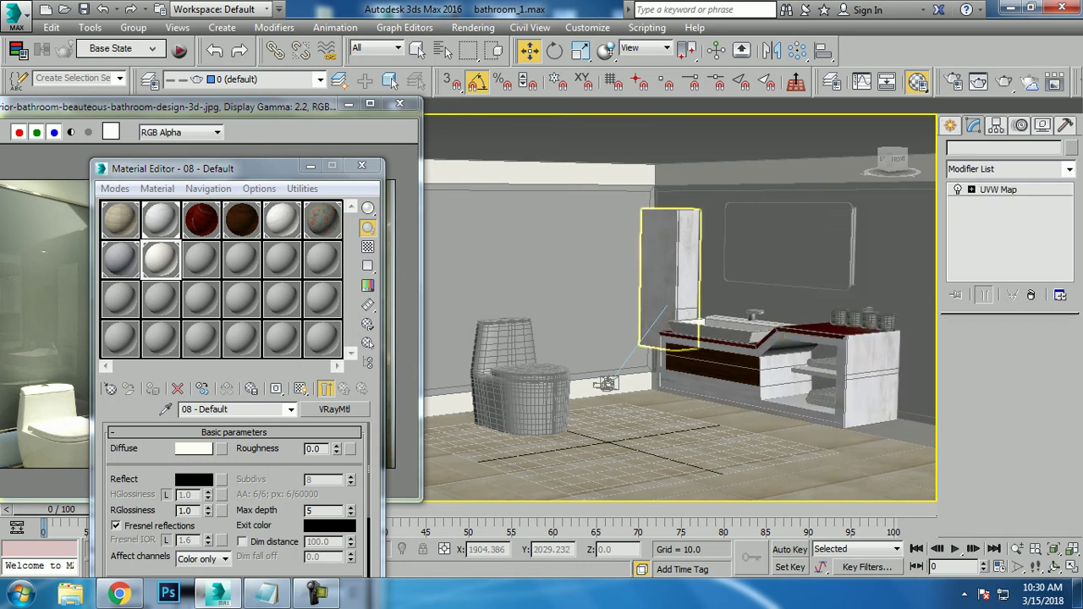
{"action": "left_click", "coordinate": [787, 246]}
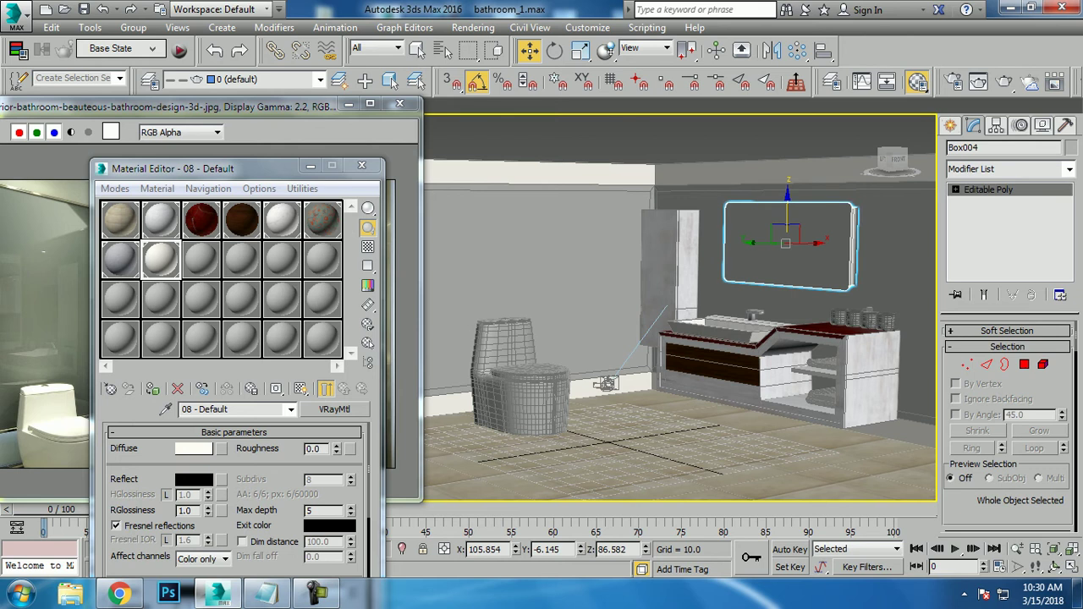
{"action": "left_click", "coordinate": [1024, 363]}
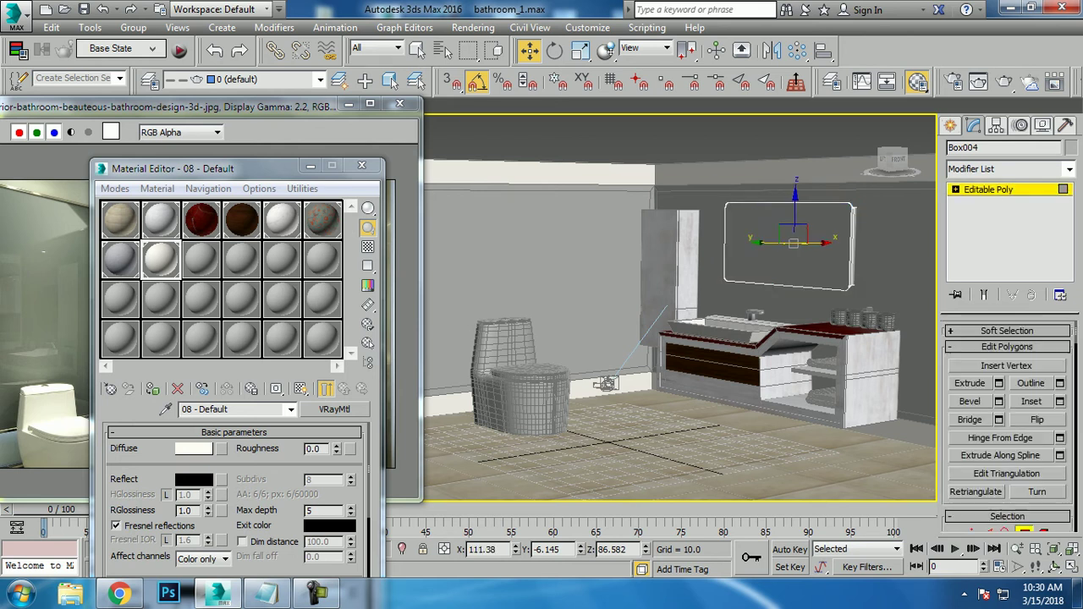
{"action": "key", "text": "4"}
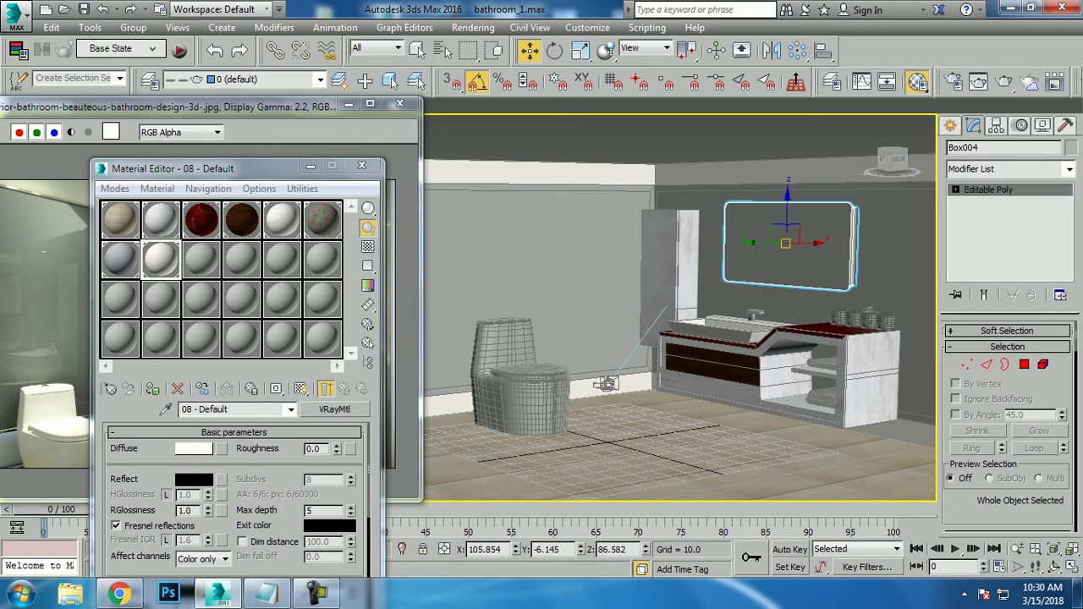
{"action": "key", "text": "l"}
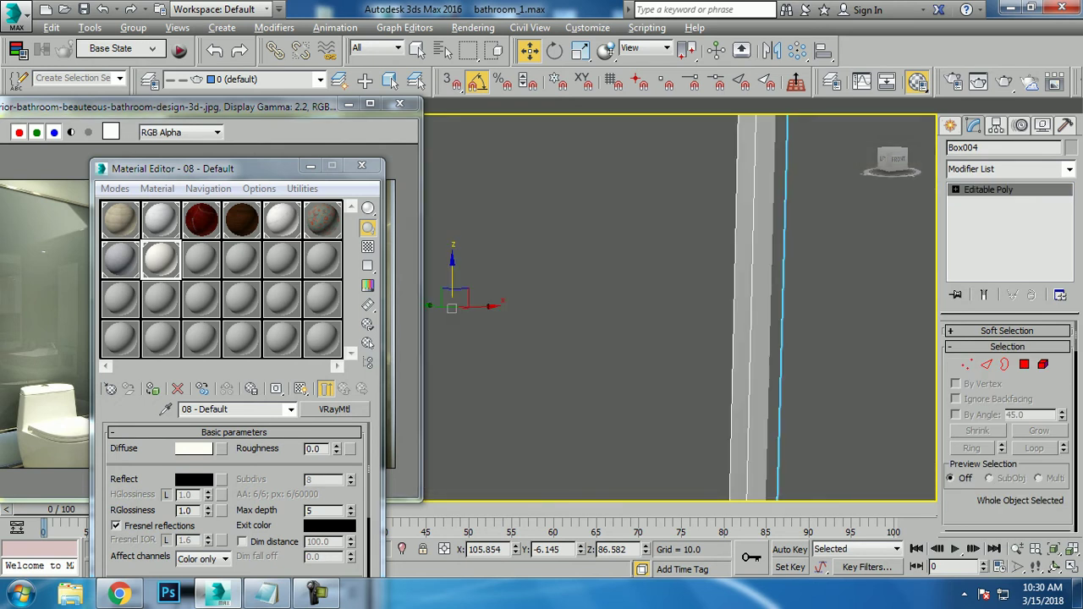
{"action": "key", "text": "shift+z"}
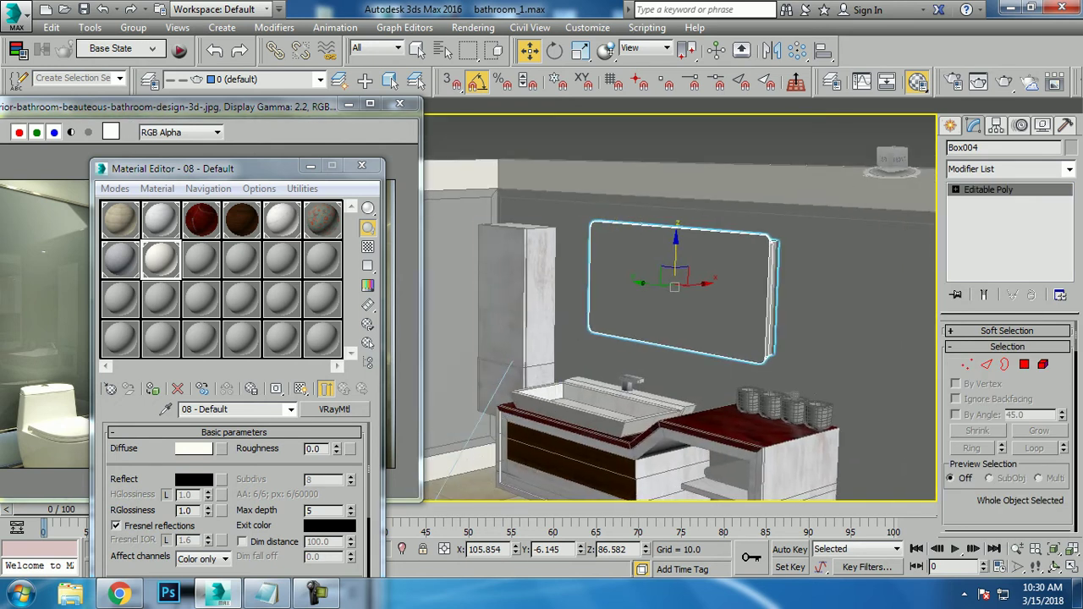
{"action": "left_click", "coordinate": [201, 258]}
{"action": "key", "text": "4"}
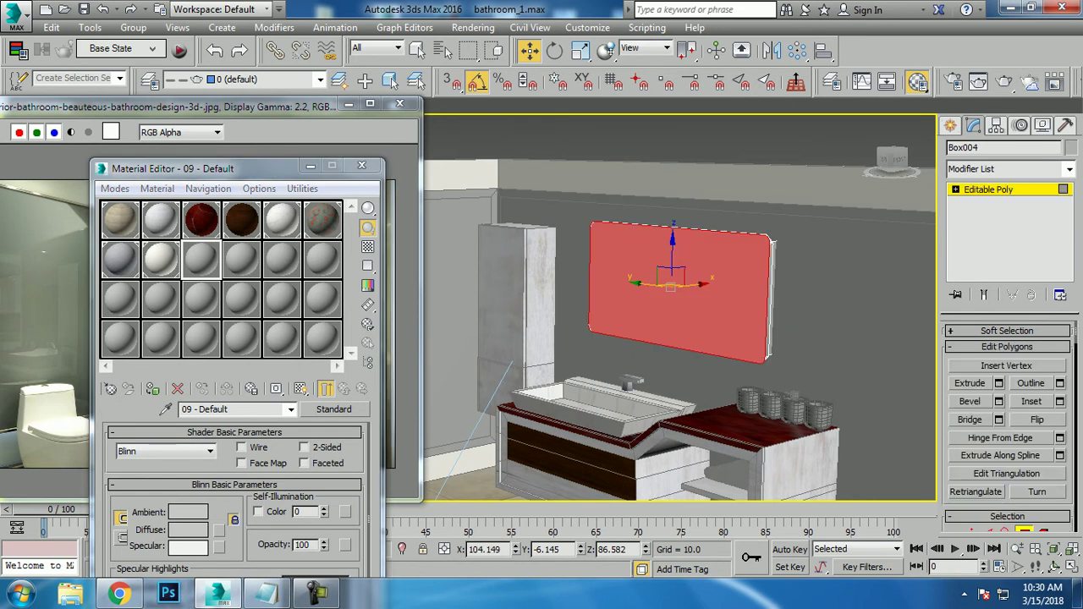
{"action": "scroll", "coordinate": [656, 297], "scroll_direction": "up", "scroll_amount": 2}
{"action": "scroll", "coordinate": [656, 297], "scroll_direction": "up", "scroll_amount": 2}
{"action": "scroll", "coordinate": [655, 297], "scroll_direction": "up", "scroll_amount": 2}
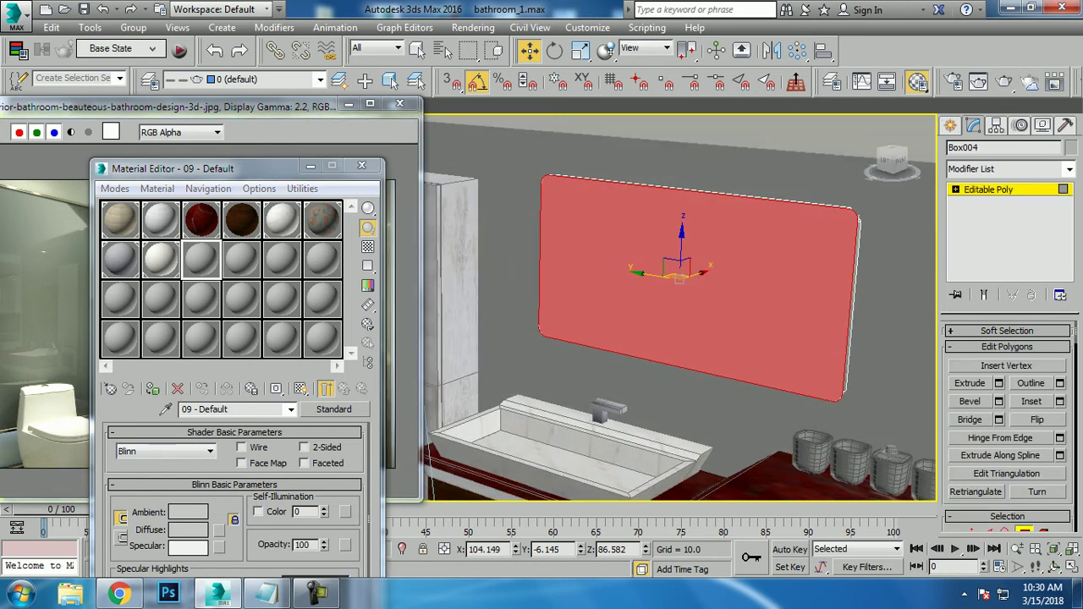
Make material 09 a VRayMtl with a black (0,0,0) diffuse colour.
{"action": "left_click", "coordinate": [333, 408]}
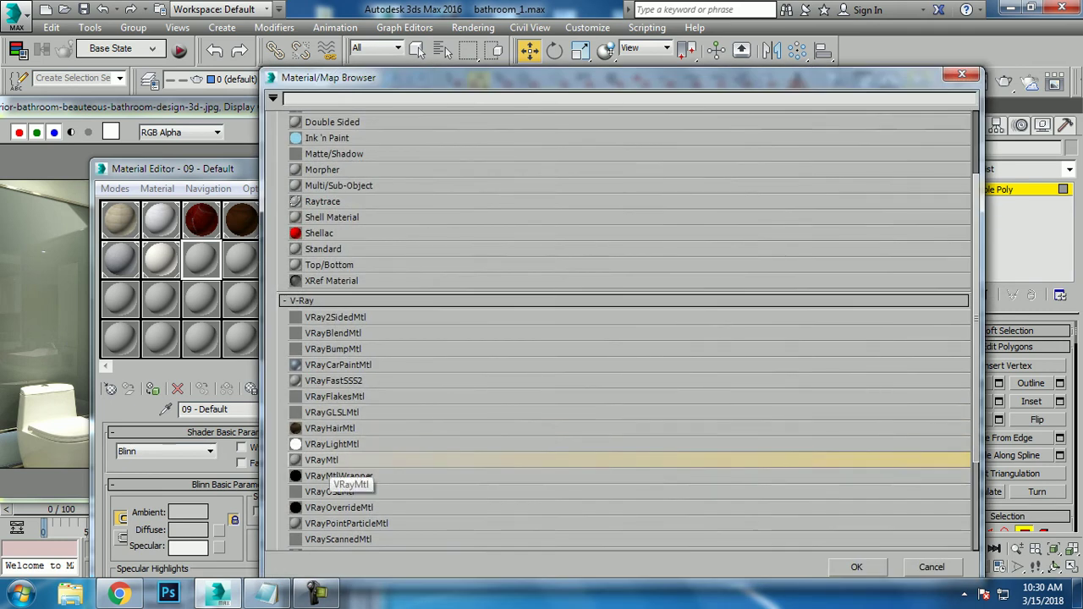
{"action": "double_click", "coordinate": [326, 460]}
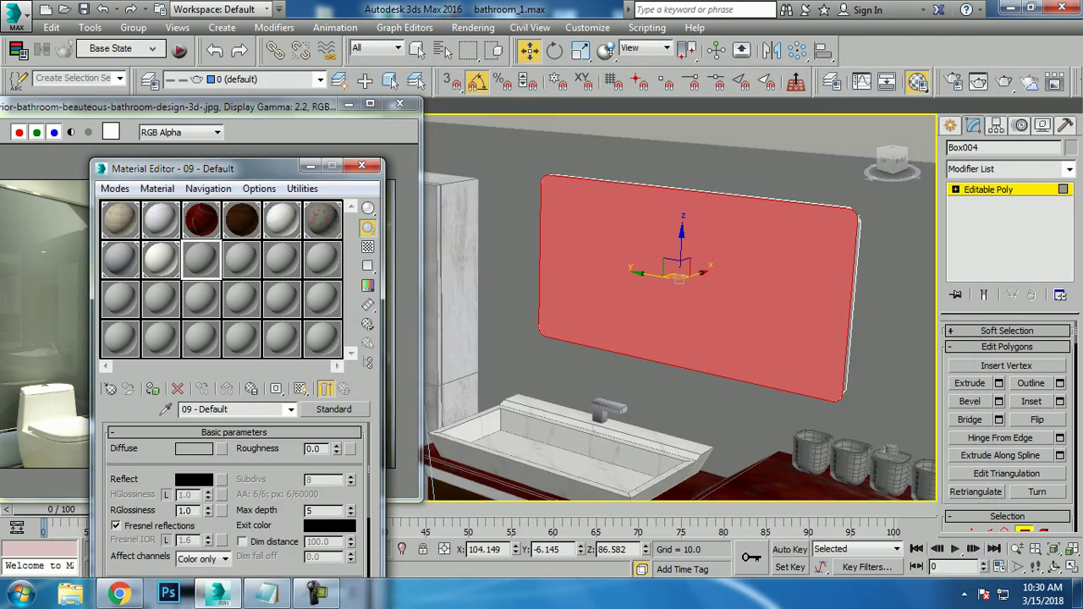
{"action": "left_click", "coordinate": [194, 448]}
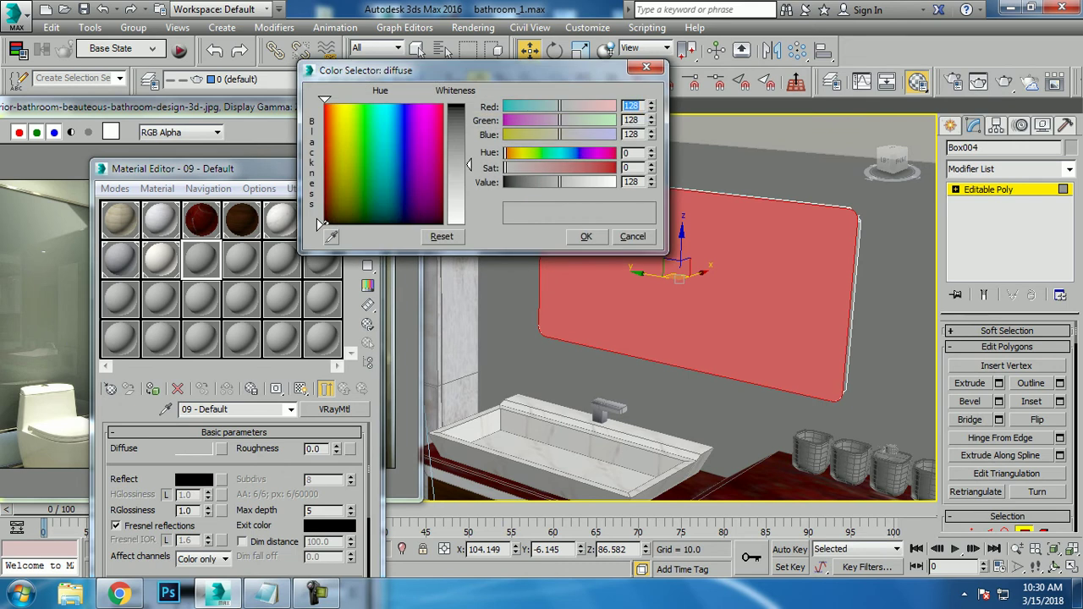
{"action": "left_click_drag", "start_coordinate": [321, 152], "coordinate": [321, 225]}
{"action": "left_click", "coordinate": [586, 236]}
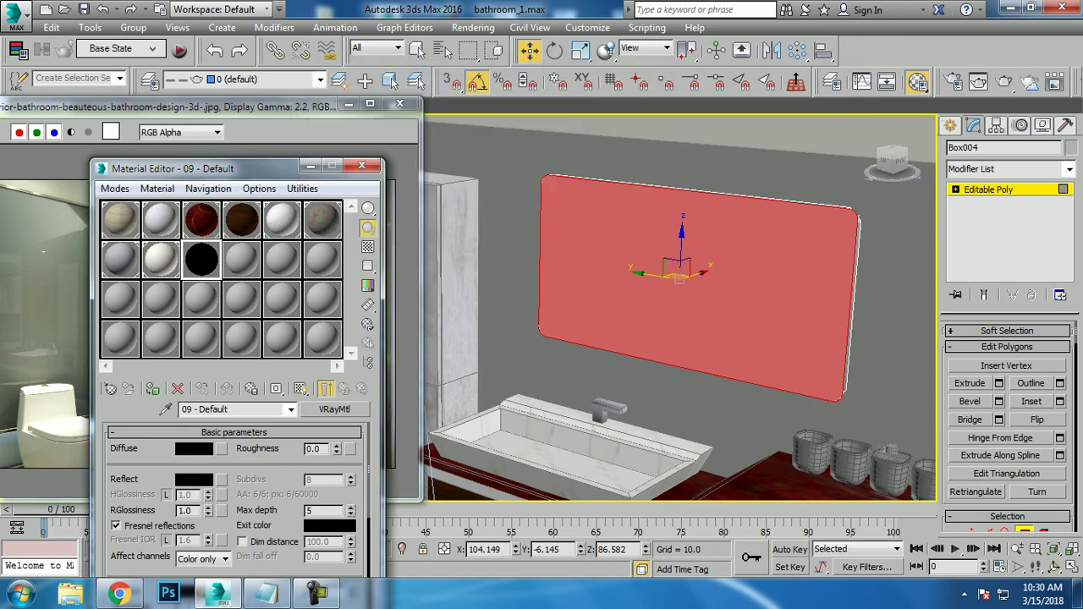
Set its reflect colour to pure white (255,255,255).
{"action": "left_click", "coordinate": [194, 479]}
{"action": "left_click_drag", "start_coordinate": [468, 103], "coordinate": [468, 224]}
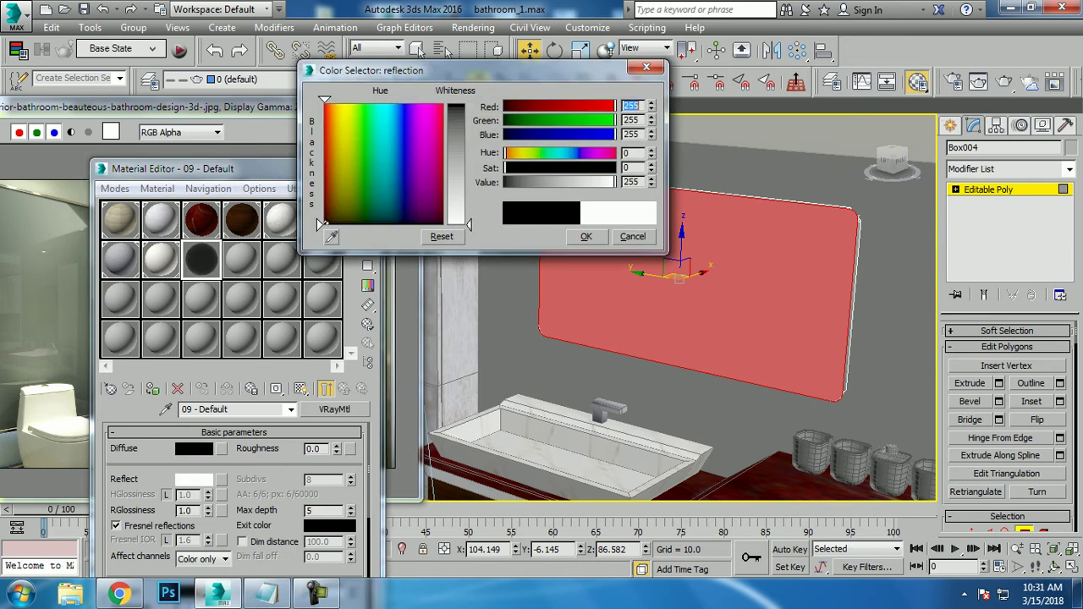
{"action": "left_click", "coordinate": [586, 236]}
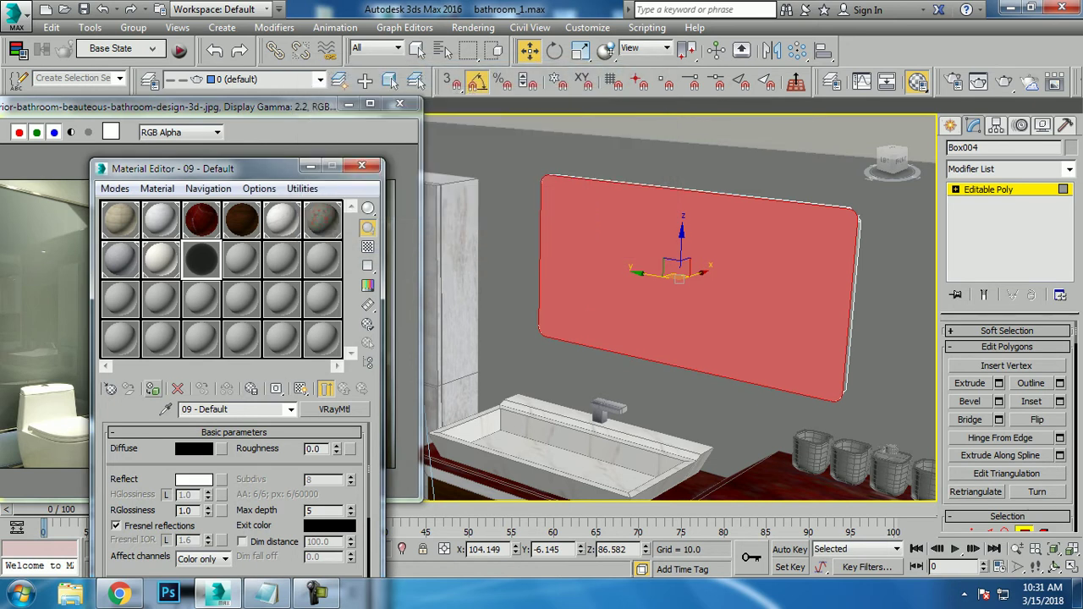
{"action": "scroll", "coordinate": [678, 305], "scroll_direction": "down", "scroll_amount": 2}
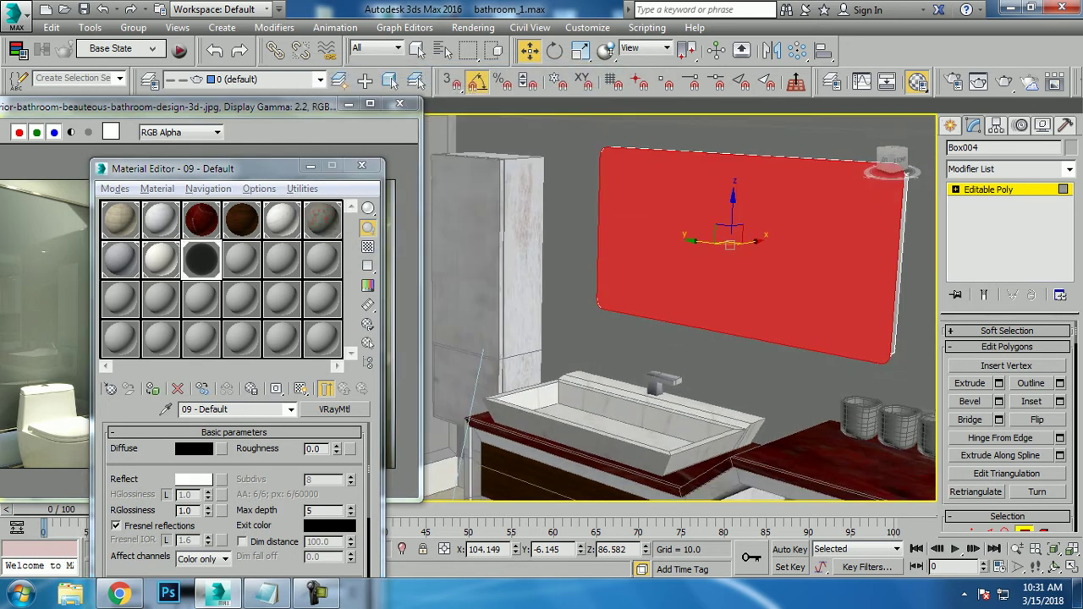
{"action": "scroll", "coordinate": [677, 304], "scroll_direction": "down", "scroll_amount": 2}
{"action": "scroll", "coordinate": [677, 304], "scroll_direction": "down", "scroll_amount": 2}
{"action": "scroll", "coordinate": [677, 305], "scroll_direction": "down", "scroll_amount": 1}
{"action": "scroll", "coordinate": [677, 304], "scroll_direction": "down", "scroll_amount": 2}
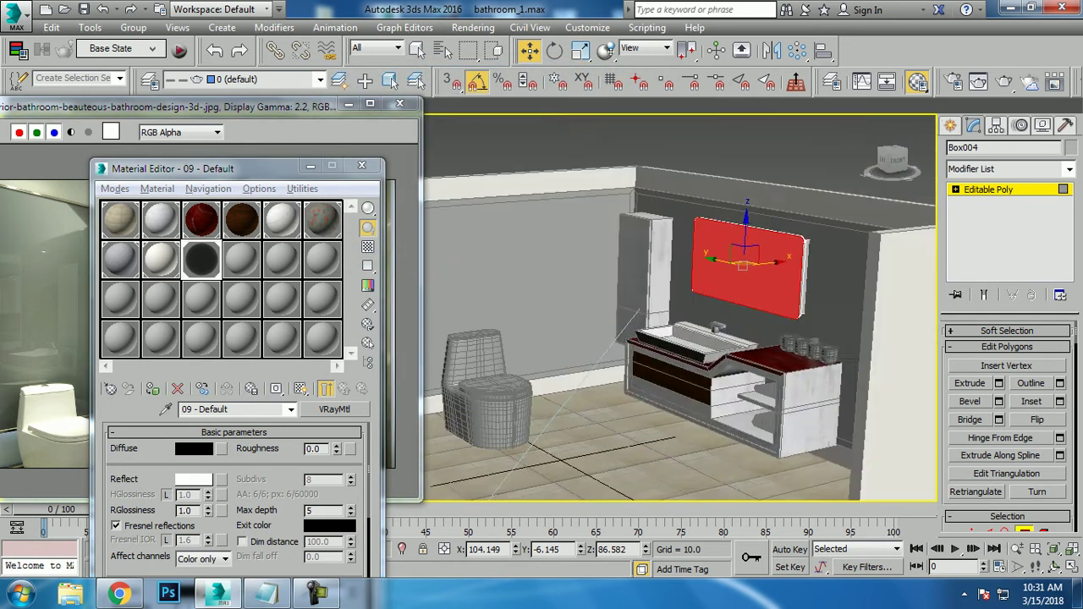
{"action": "scroll", "coordinate": [677, 305], "scroll_direction": "up", "scroll_amount": 2}
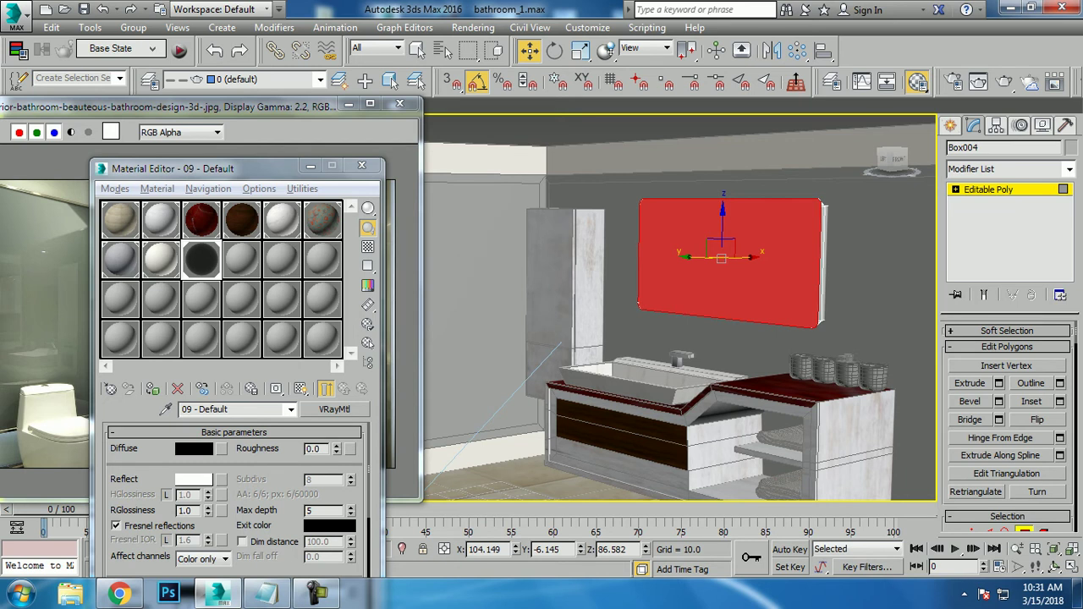
Drop the black reflective slot 09 material onto the mirror face and make slot 10 a VRayMtl.
{"action": "left_click_drag", "start_coordinate": [721, 258], "coordinate": [725, 257]}
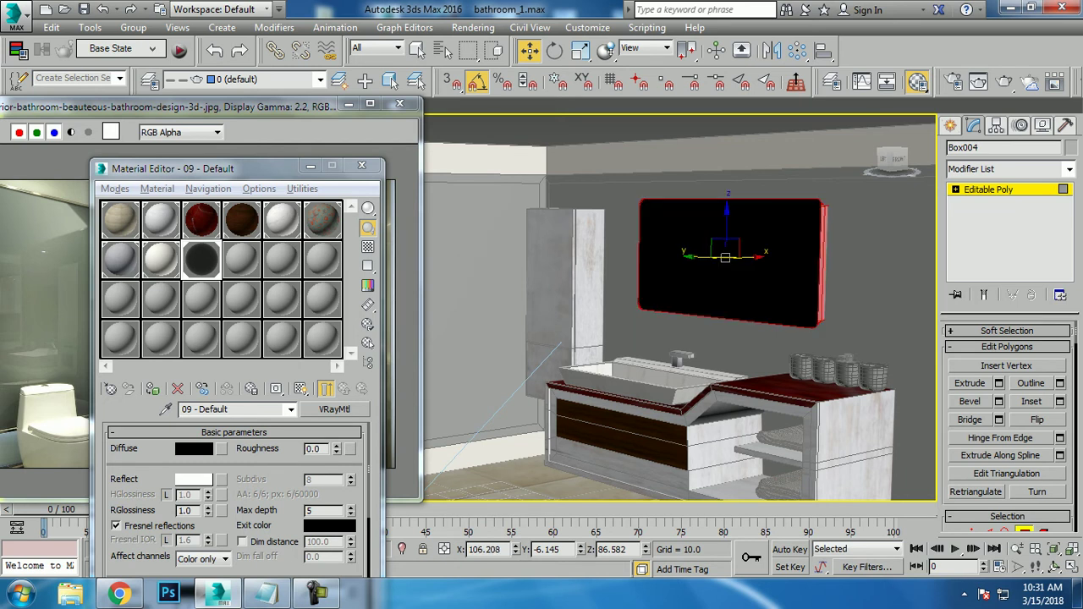
{"action": "left_click", "coordinate": [241, 260]}
{"action": "left_click", "coordinate": [334, 409]}
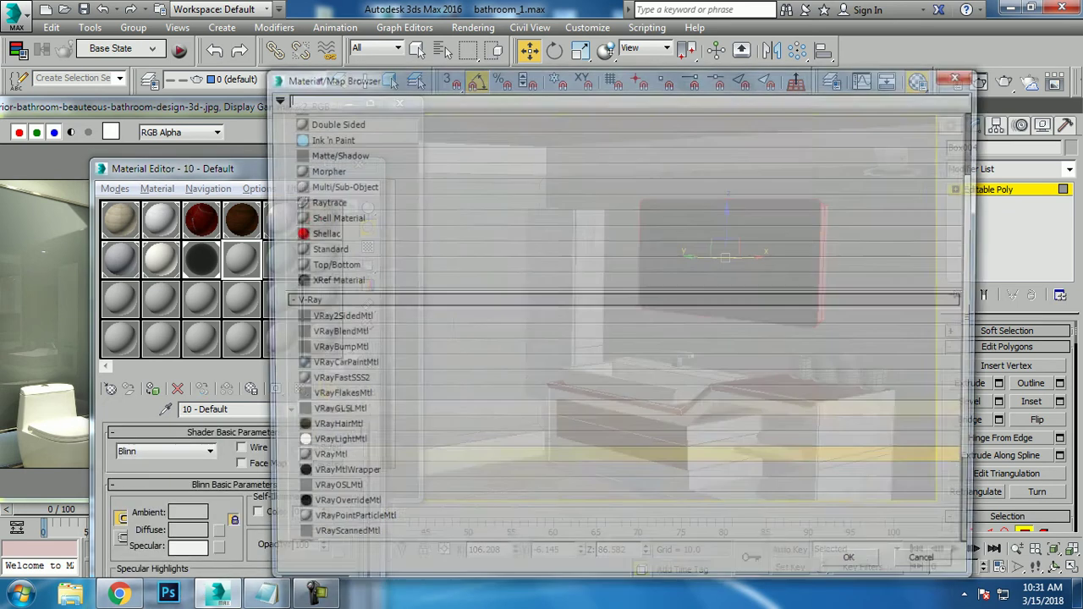
{"action": "double_click", "coordinate": [331, 453]}
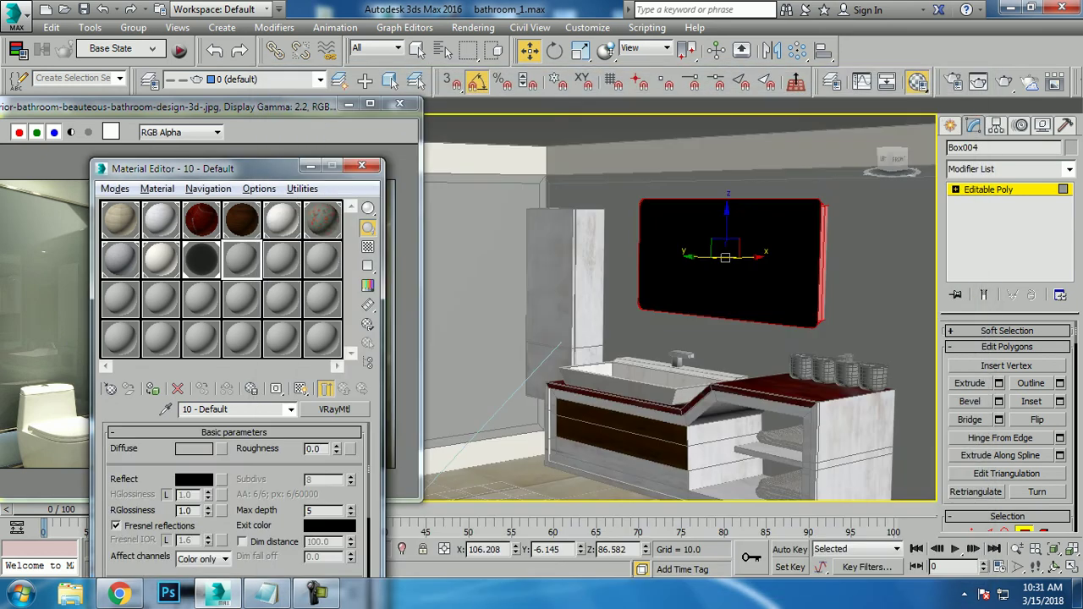
Give slot 10 a white diffuse colour and apply it, shaded, to the mirror's edges.
{"action": "left_click", "coordinate": [194, 449]}
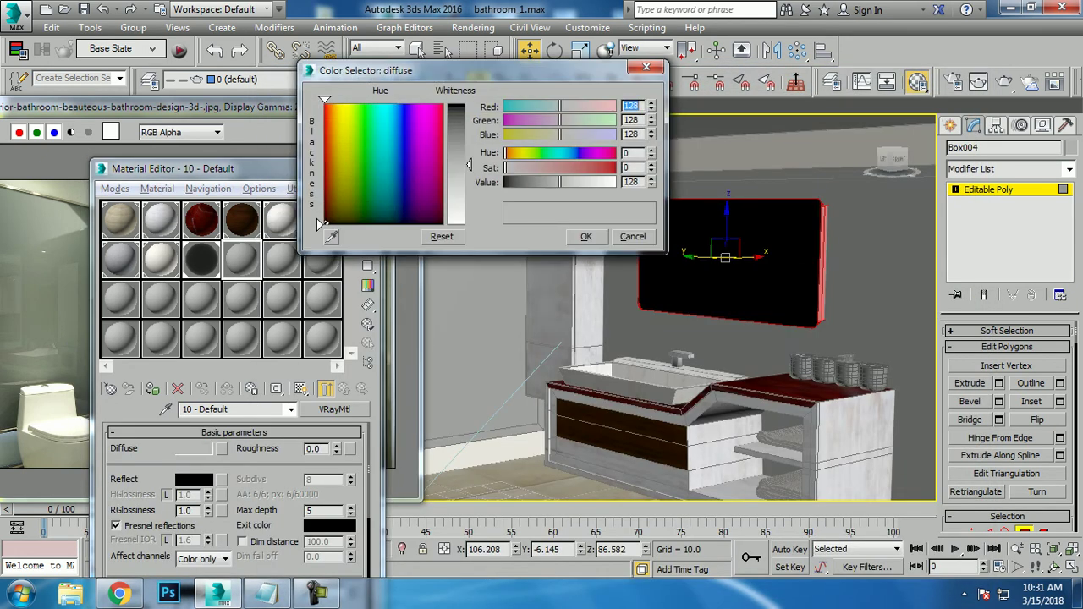
{"action": "left_click_drag", "start_coordinate": [469, 165], "coordinate": [468, 225]}
{"action": "left_click", "coordinate": [585, 236]}
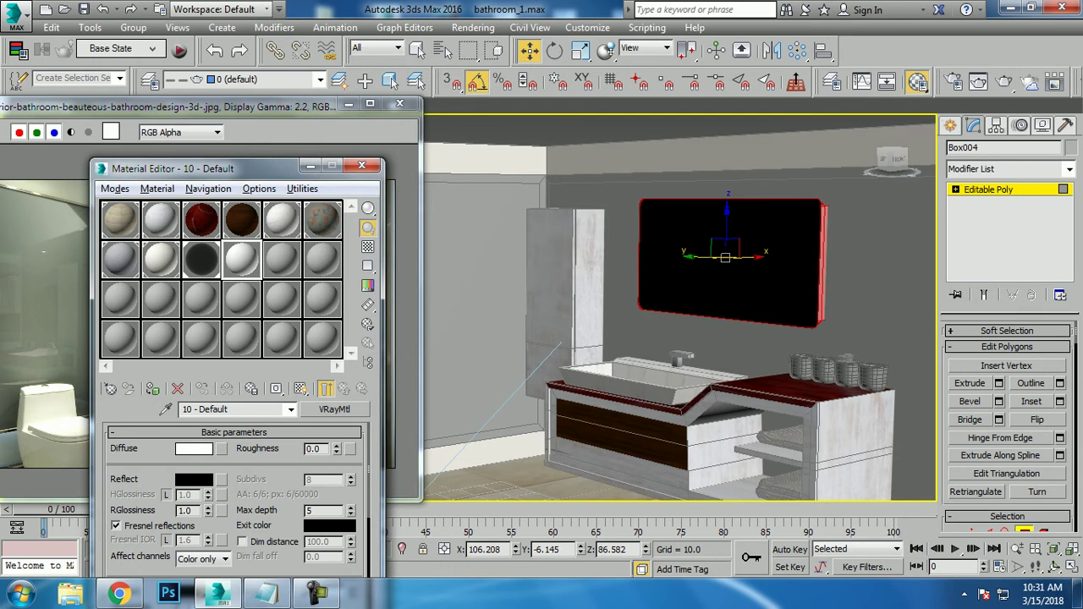
{"action": "left_click", "coordinate": [153, 388]}
{"action": "left_click", "coordinate": [302, 389]}
{"action": "left_click", "coordinate": [491, 254]}
{"action": "middle_click_drag", "start_coordinate": [491, 254], "coordinate": [576, 270], "text": "alt"}
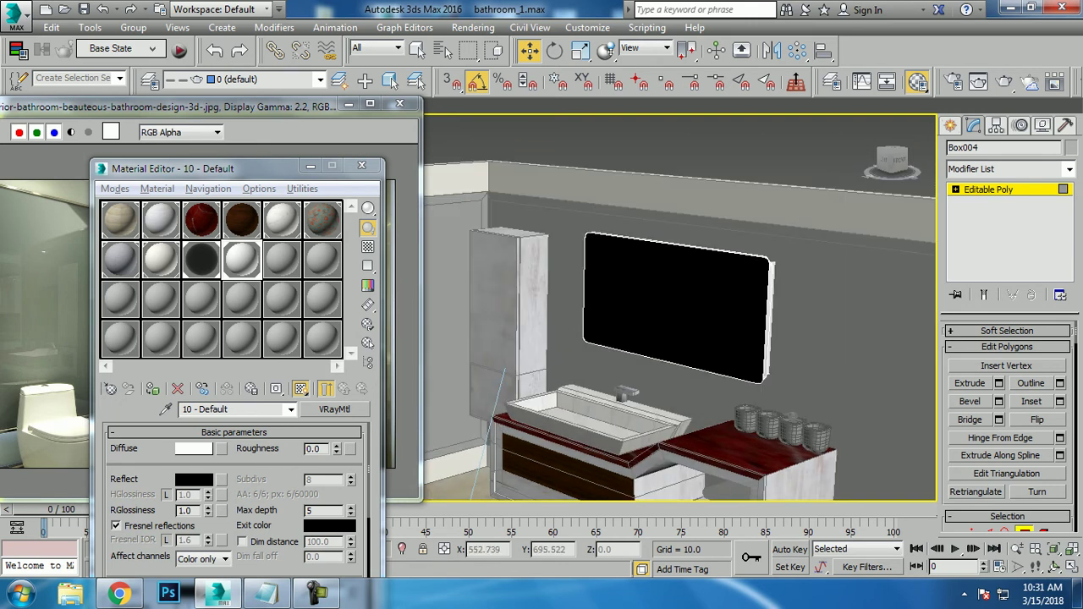
{"action": "left_click", "coordinate": [310, 166]}
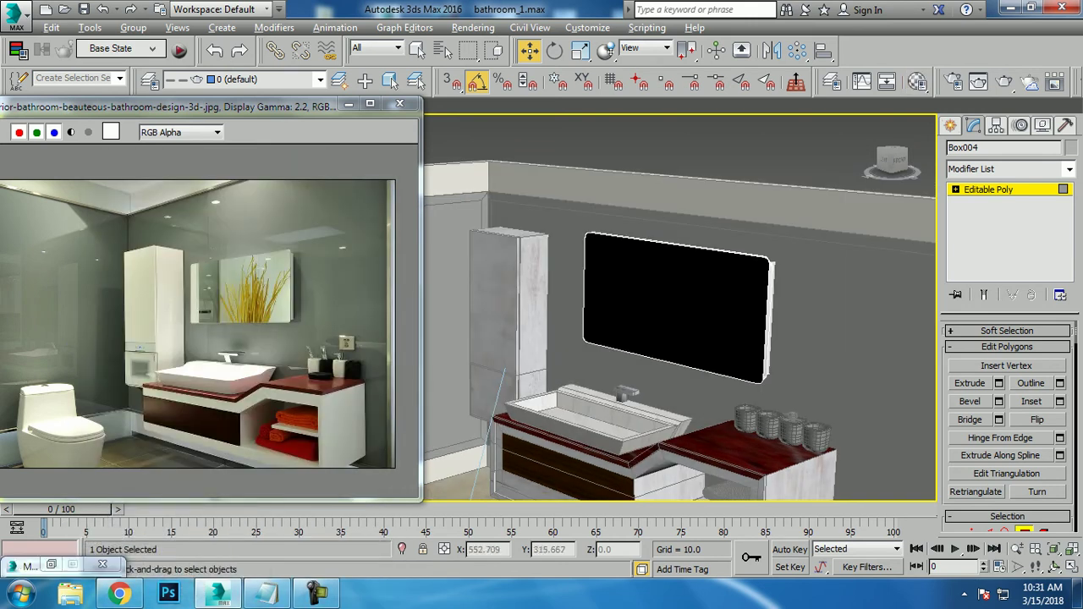
Assign the marble 05 - Default material to the toilet, shown shaded in the viewport.
{"action": "middle_click_drag", "start_coordinate": [504, 372], "coordinate": [752, 374], "text": "alt"}
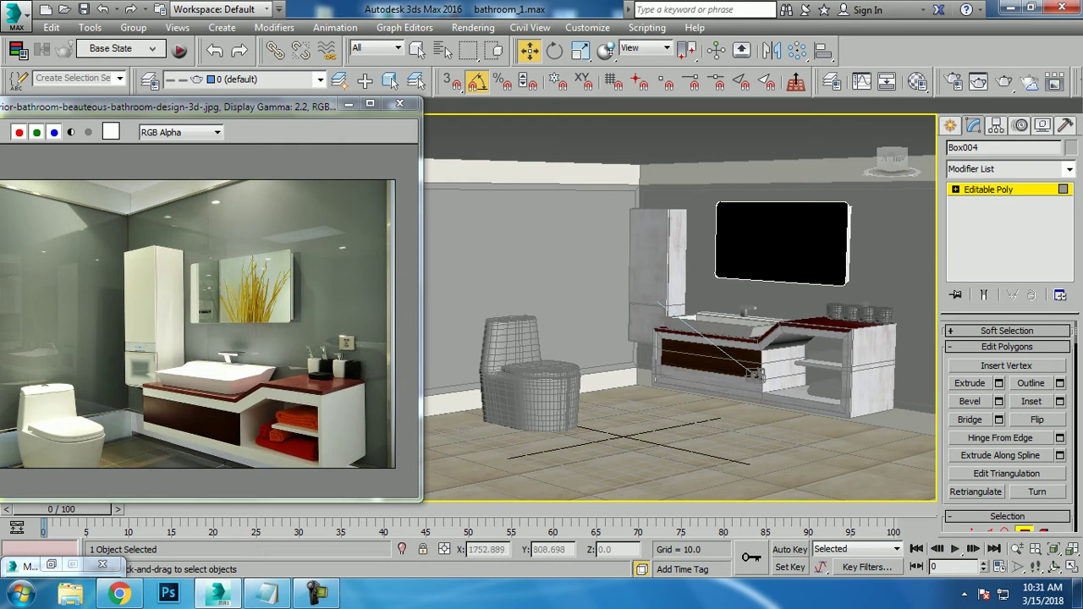
{"action": "key", "text": "4"}
{"action": "left_click", "coordinate": [529, 394]}
{"action": "scroll", "coordinate": [588, 406], "scroll_direction": "up", "scroll_amount": 3}
{"action": "middle_click_drag", "start_coordinate": [677, 338], "coordinate": [838, 339], "text": "alt"}
{"action": "key", "text": "m"}
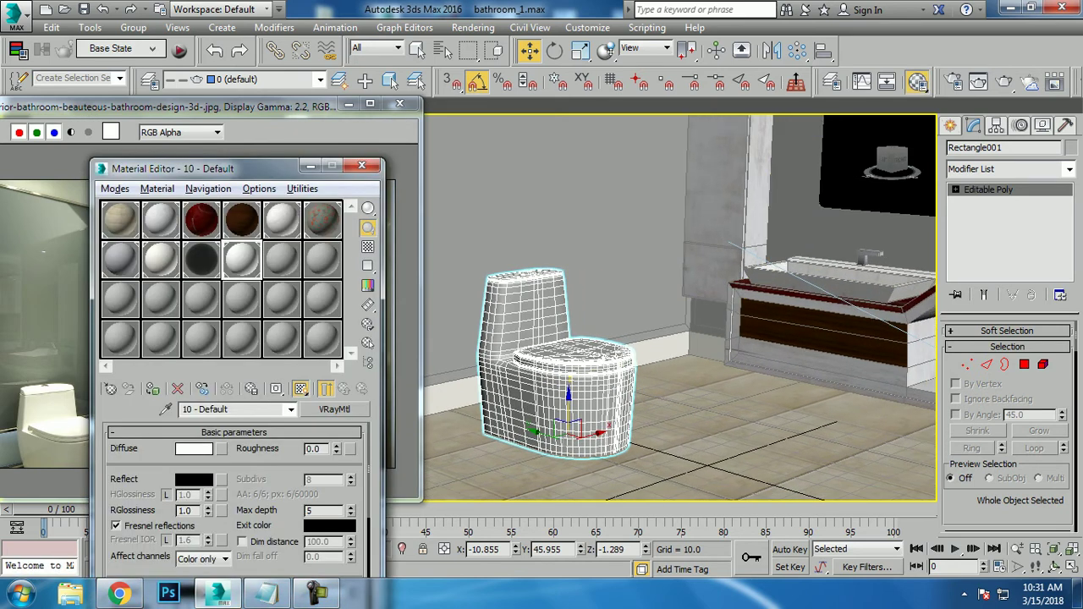
{"action": "left_click", "coordinate": [282, 218]}
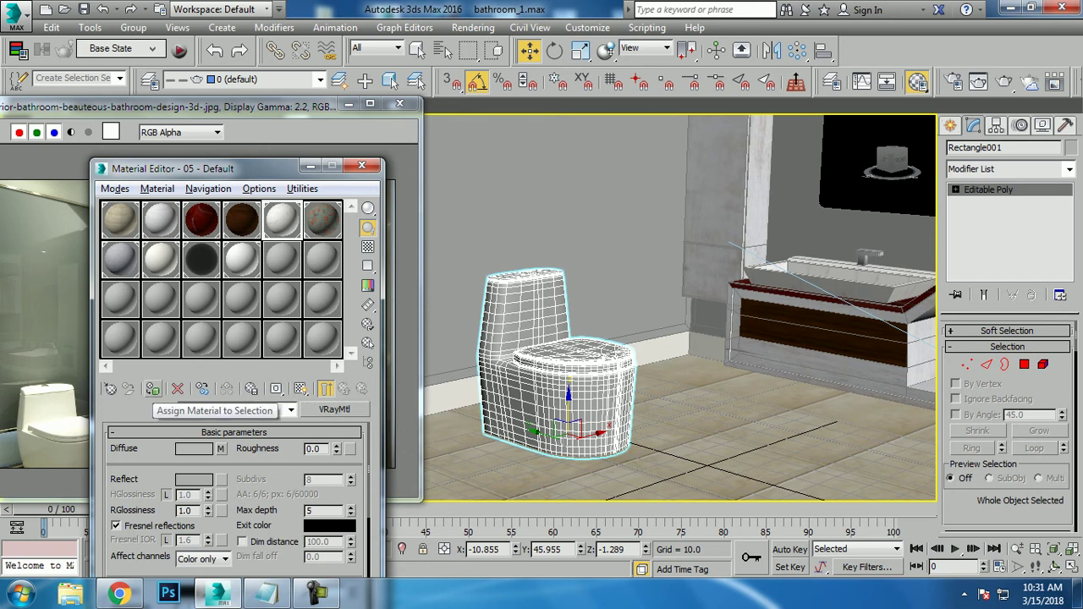
{"action": "left_click", "coordinate": [203, 389]}
{"action": "left_click", "coordinate": [300, 388]}
Add a UVW Map modifier to the toilet with Box mapping projection.
{"action": "scroll", "coordinate": [542, 372], "scroll_direction": "up", "scroll_amount": 2}
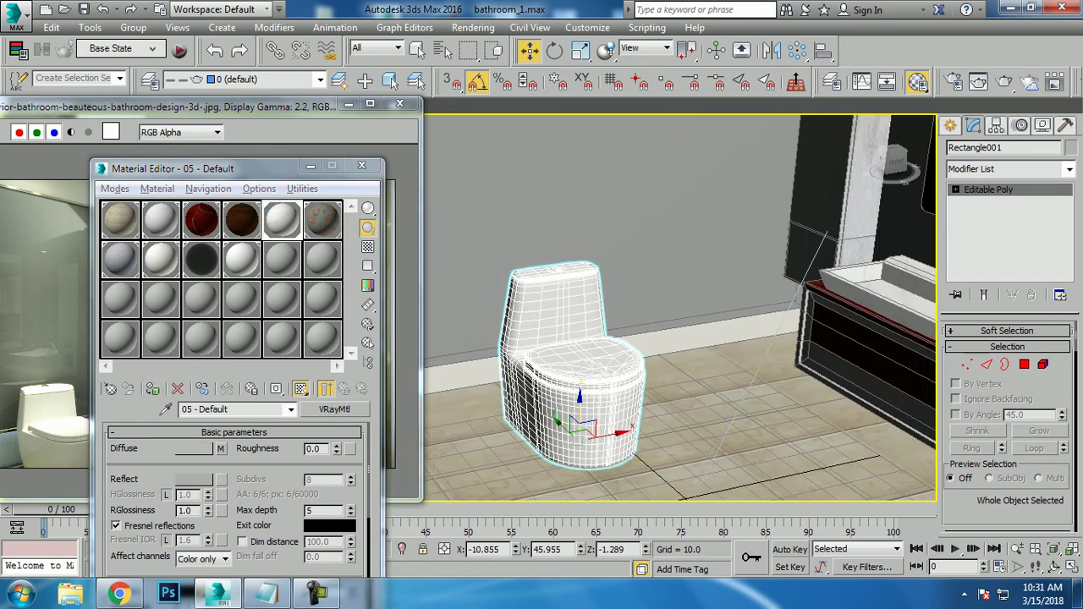
{"action": "scroll", "coordinate": [542, 372], "scroll_direction": "up", "scroll_amount": 2}
{"action": "scroll", "coordinate": [542, 372], "scroll_direction": "up", "scroll_amount": 2}
{"action": "left_click", "coordinate": [1007, 169]}
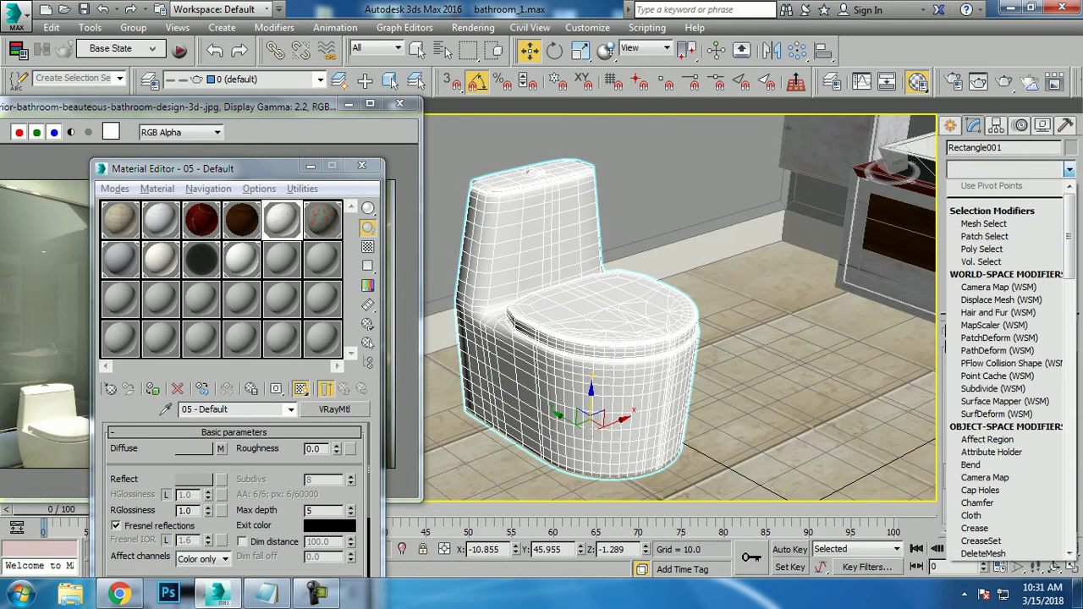
{"action": "key", "text": "u"}
{"action": "key", "text": "Down"}
{"action": "key", "text": "Up"}
{"action": "key", "text": "Down"}
{"action": "key", "text": "Return"}
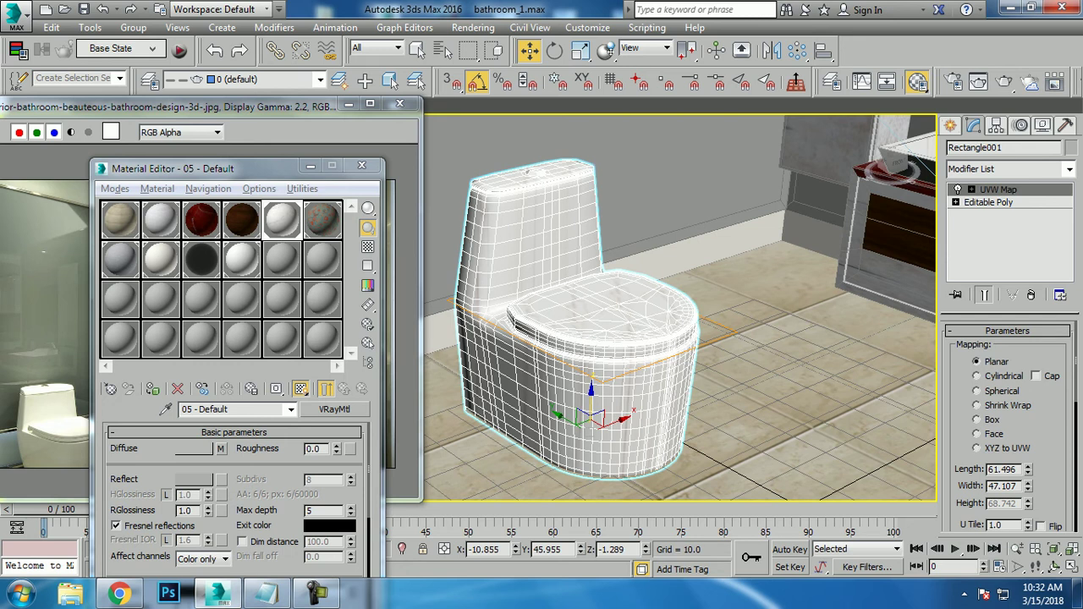
{"action": "left_click", "coordinate": [977, 419]}
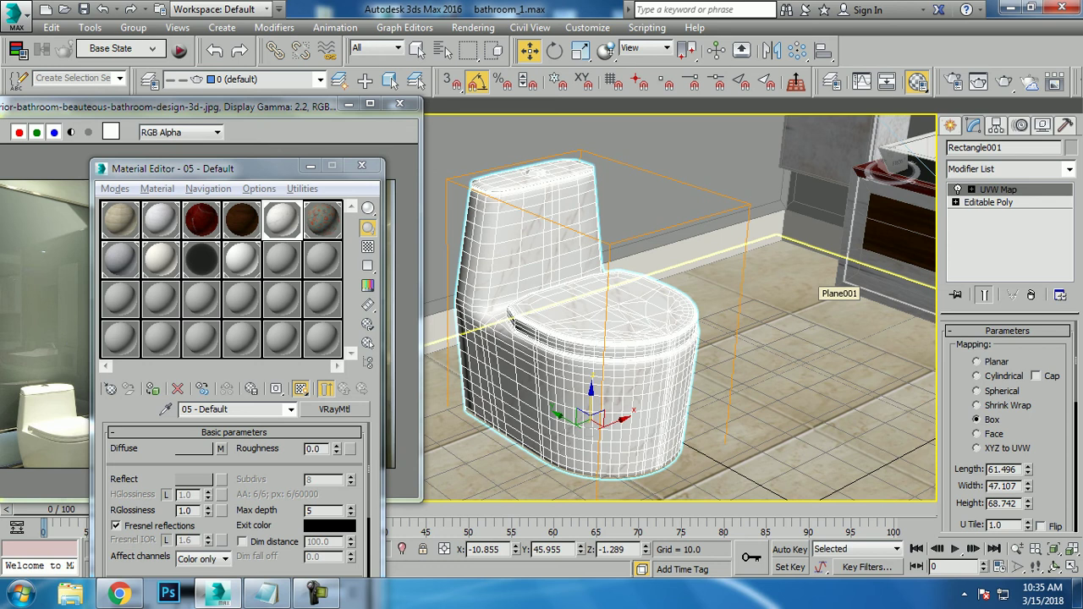
Orbit and zoom down onto the right vanity cabinet and the cups on the red countertop.
{"action": "scroll", "coordinate": [817, 286], "scroll_direction": "down", "scroll_amount": 5}
{"action": "middle_click_drag", "start_coordinate": [817, 286], "coordinate": [762, 304], "text": "alt"}
{"action": "scroll", "coordinate": [677, 339], "scroll_direction": "up", "scroll_amount": 5}
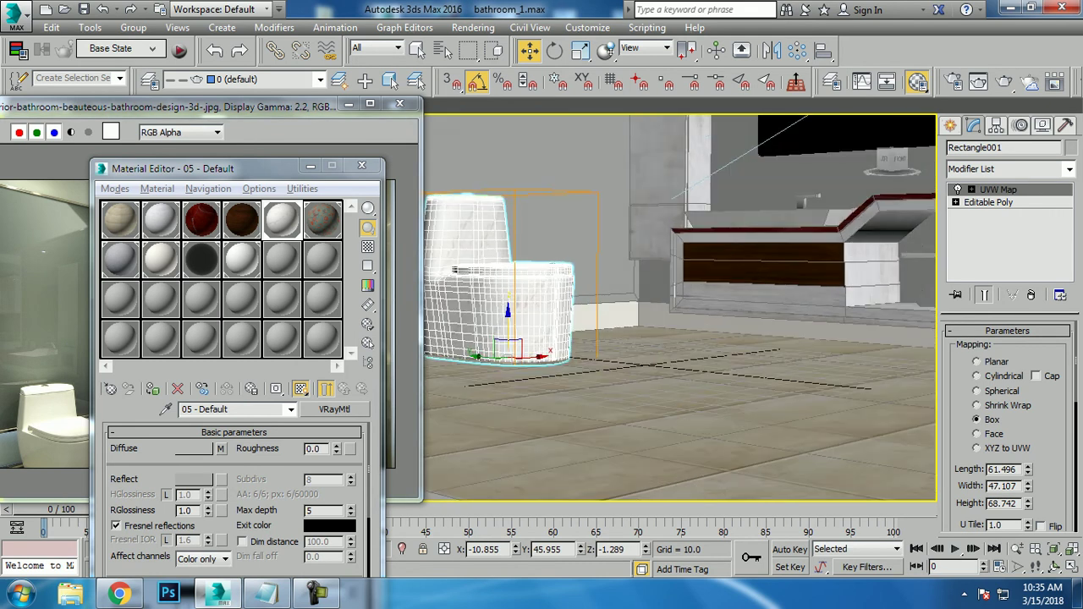
{"action": "middle_click_drag", "start_coordinate": [592, 304], "coordinate": [626, 270], "text": "alt"}
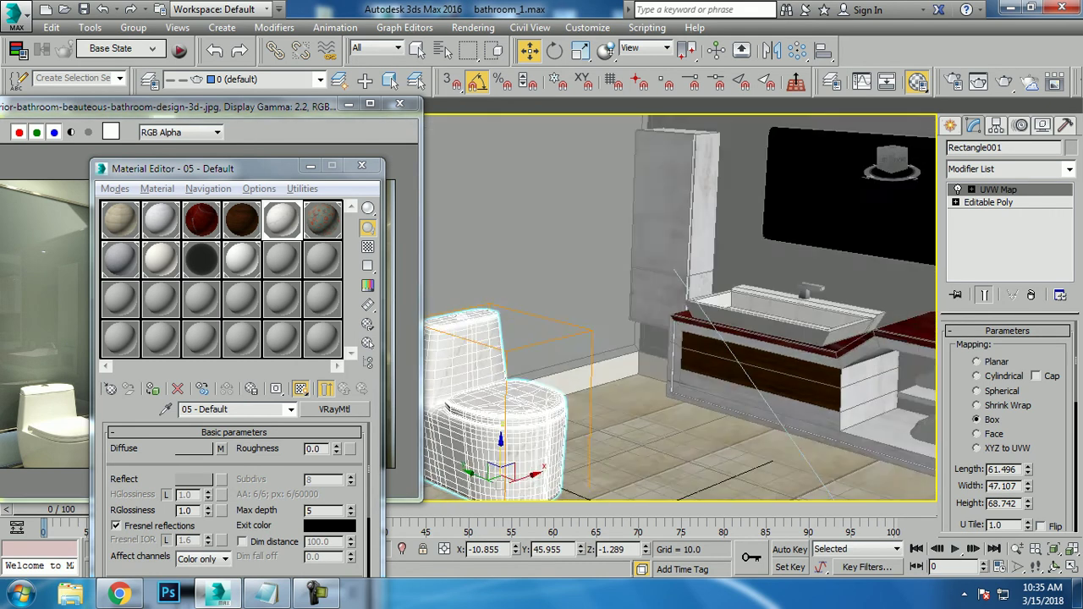
{"action": "scroll", "coordinate": [677, 339], "scroll_direction": "up", "scroll_amount": 3}
{"action": "scroll", "coordinate": [677, 338], "scroll_direction": "up", "scroll_amount": 2}
Zoom in on a selected countertop cup and make slot 11 the active material.
{"action": "scroll", "coordinate": [677, 339], "scroll_direction": "up", "scroll_amount": 2}
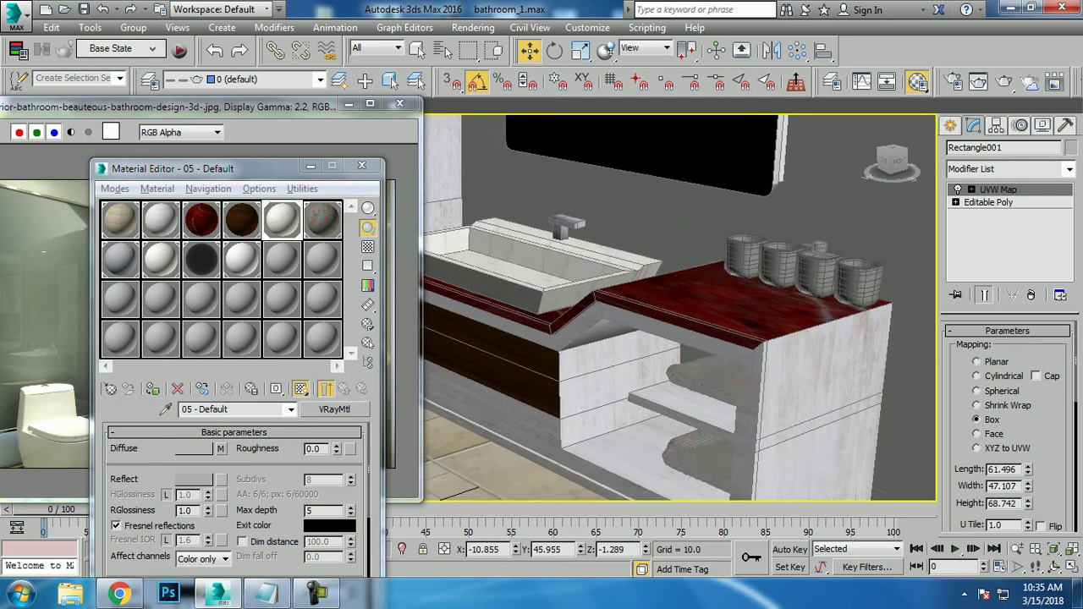
{"action": "scroll", "coordinate": [677, 309], "scroll_direction": "up", "scroll_amount": 3}
{"action": "scroll", "coordinate": [677, 309], "scroll_direction": "down", "scroll_amount": 2}
{"action": "middle_click_drag", "start_coordinate": [660, 309], "coordinate": [667, 312]}
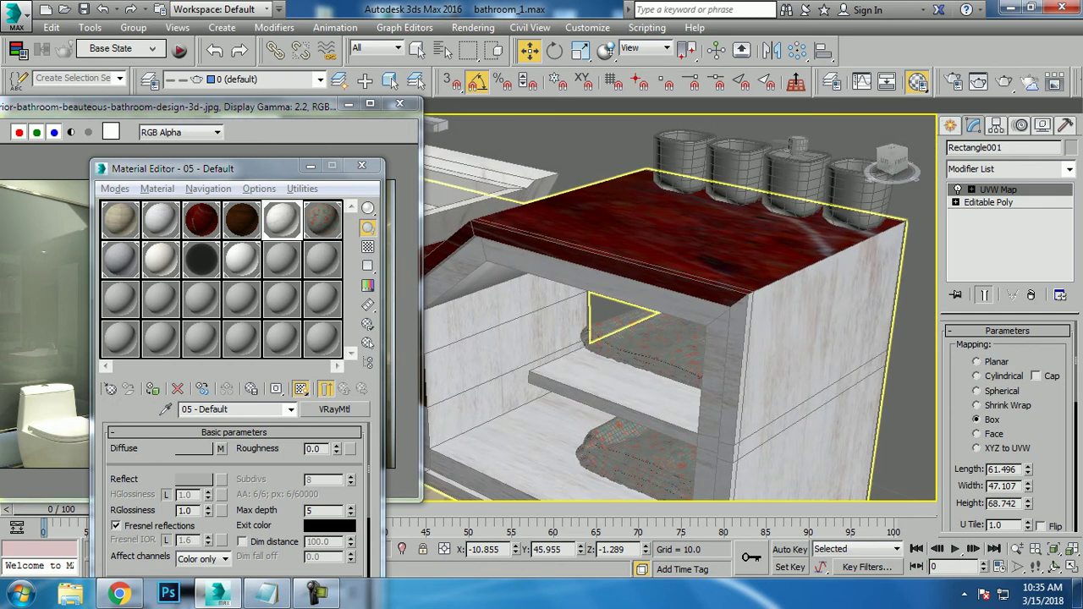
{"action": "left_click", "coordinate": [682, 173]}
{"action": "key", "text": "z"}
{"action": "scroll", "coordinate": [677, 322], "scroll_direction": "down", "scroll_amount": 2}
{"action": "scroll", "coordinate": [677, 322], "scroll_direction": "down", "scroll_amount": 2}
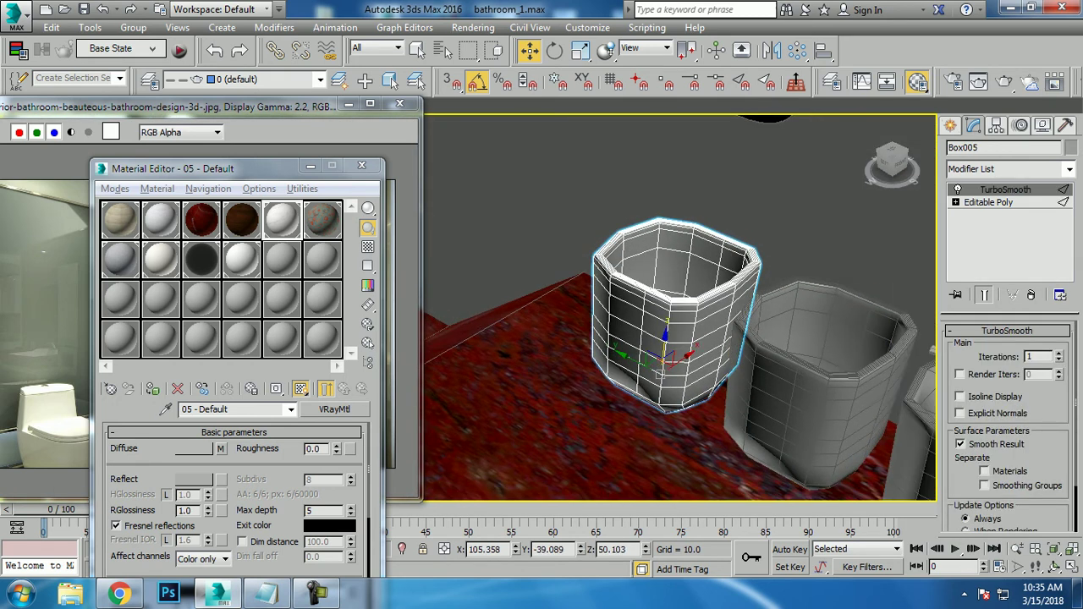
{"action": "middle_click_drag", "start_coordinate": [677, 339], "coordinate": [660, 335]}
{"action": "left_click", "coordinate": [321, 260]}
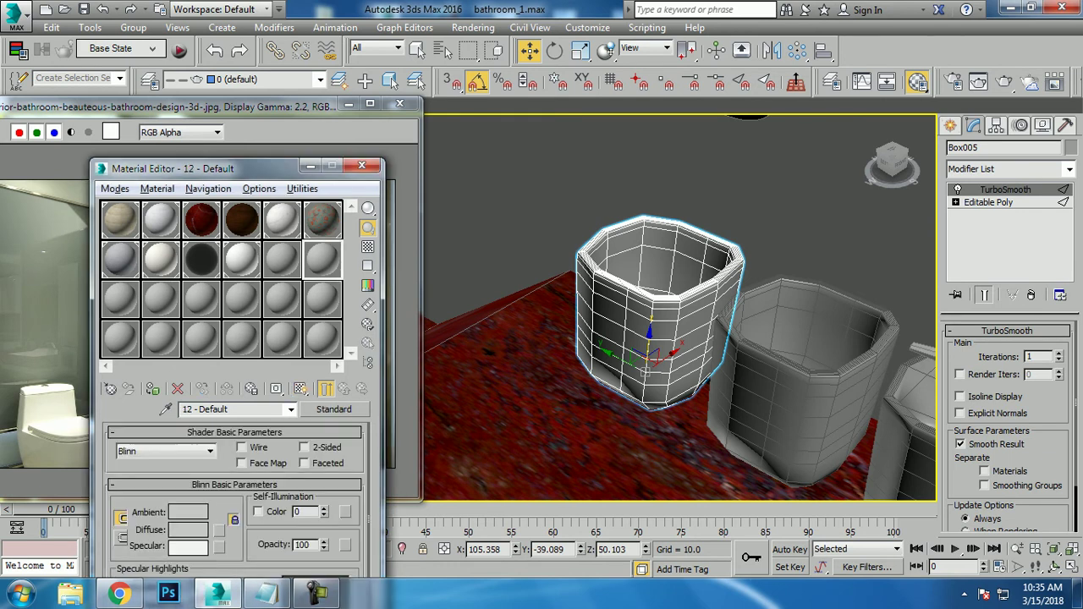
{"action": "left_click", "coordinate": [282, 260]}
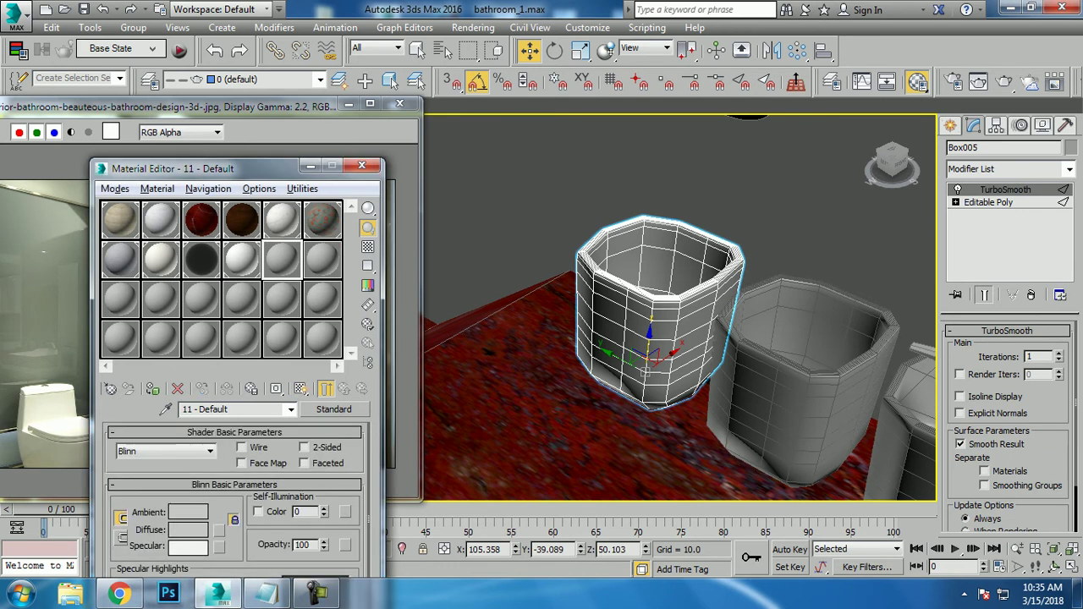
{"action": "left_click_drag", "start_coordinate": [195, 167], "coordinate": [160, 144]}
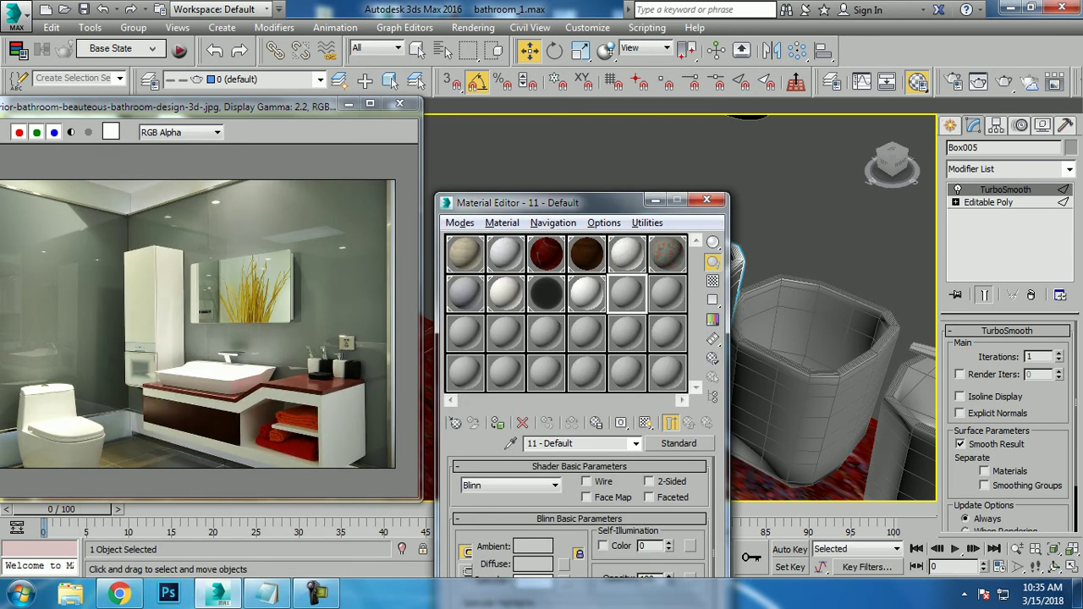
Make slot 11 a VRayMtl with white diffuse and light grey (191) reflection.
{"action": "left_click", "coordinate": [300, 386]}
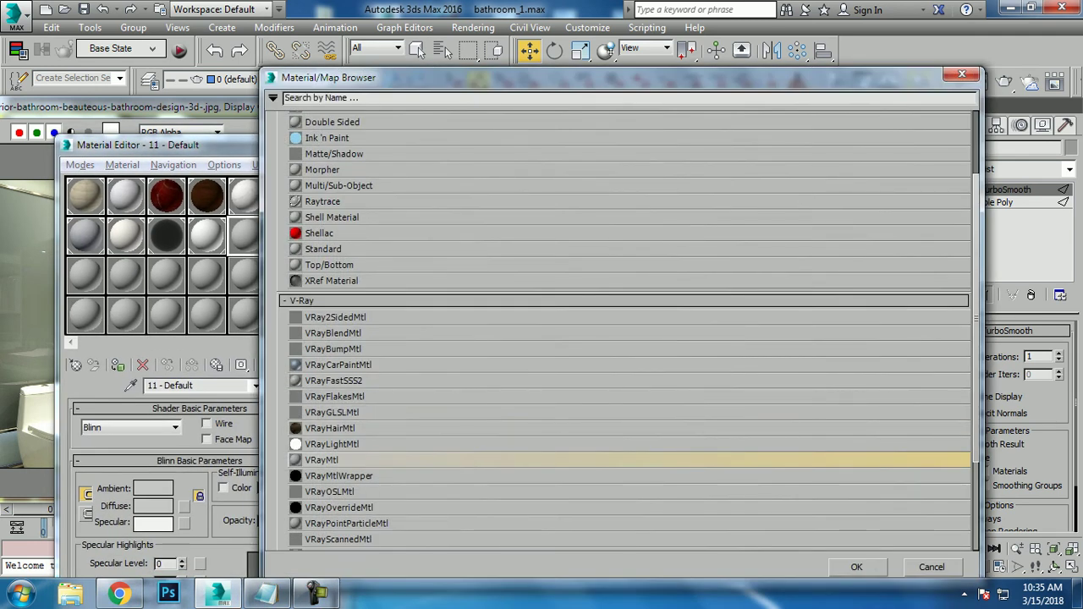
{"action": "double_click", "coordinate": [347, 461]}
{"action": "left_click", "coordinate": [159, 424]}
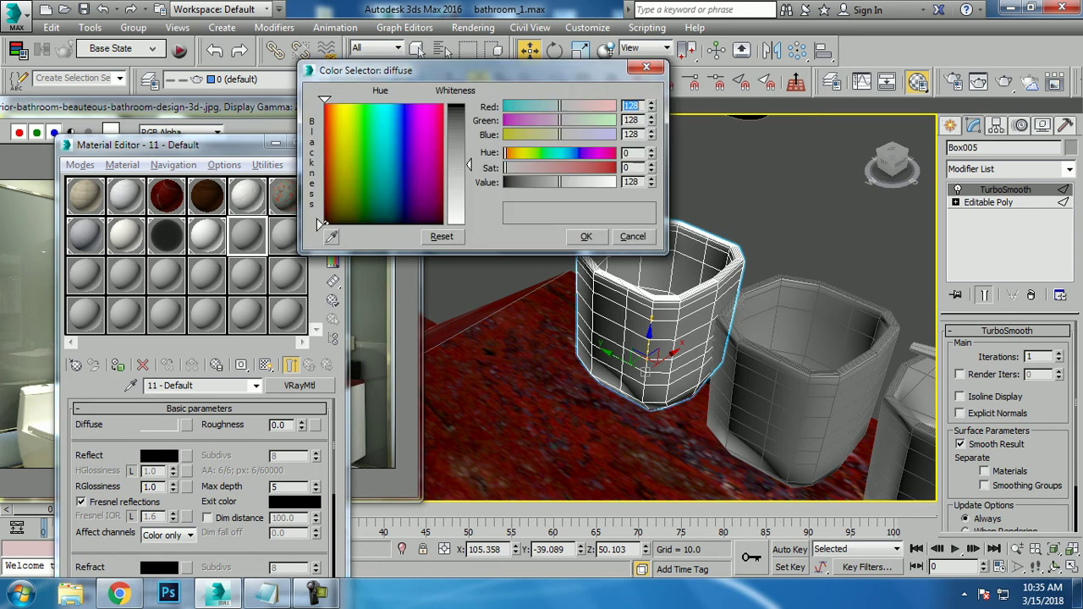
{"action": "left_click_drag", "start_coordinate": [567, 182], "coordinate": [615, 182]}
{"action": "left_click", "coordinate": [587, 236]}
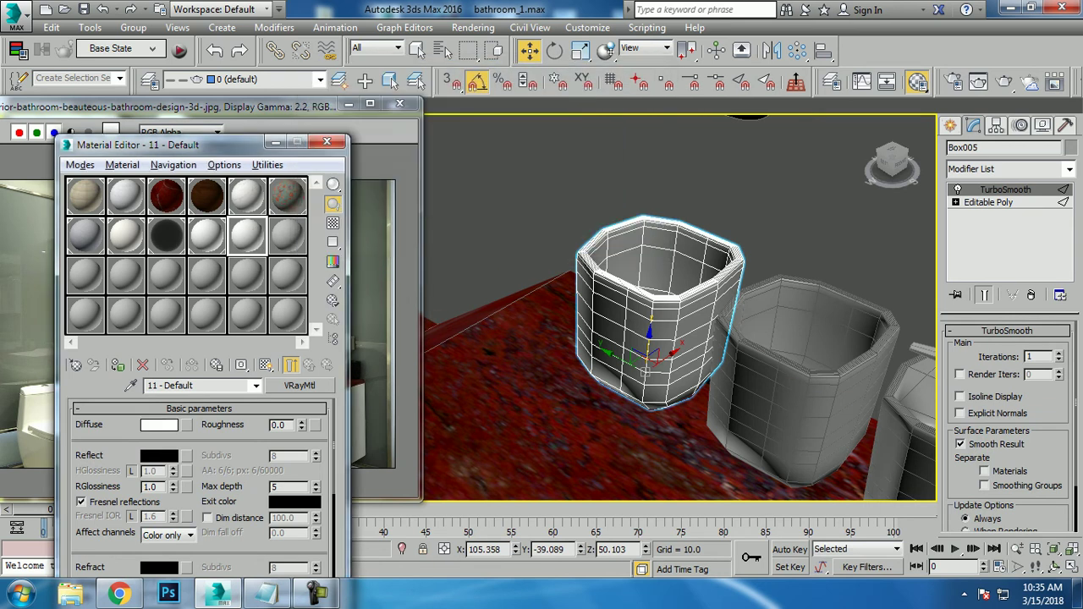
{"action": "left_click", "coordinate": [159, 455]}
{"action": "left_click_drag", "start_coordinate": [508, 182], "coordinate": [590, 182]}
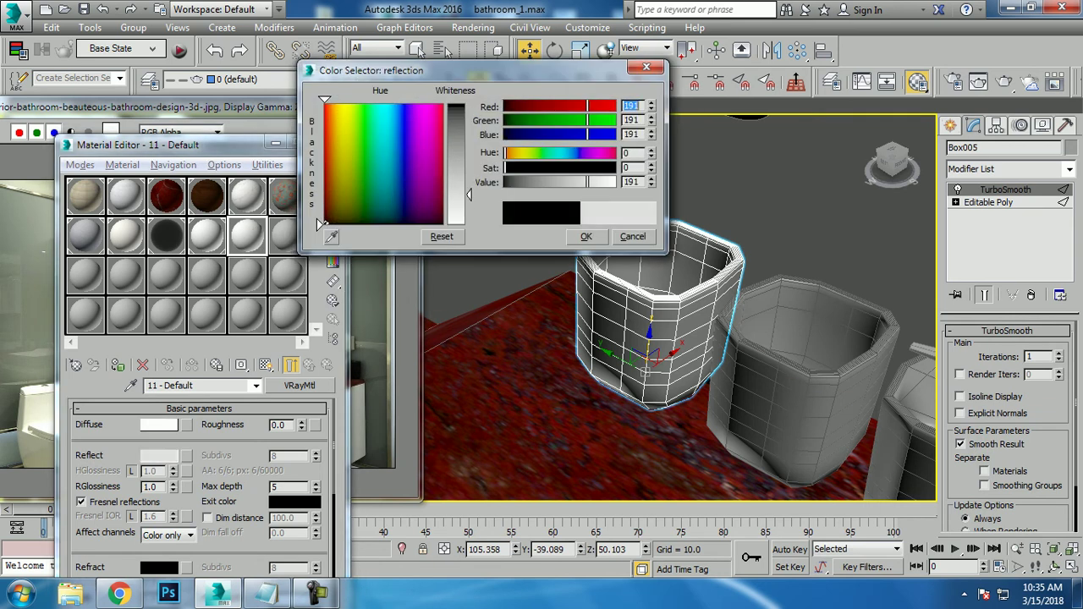
{"action": "left_click", "coordinate": [587, 236]}
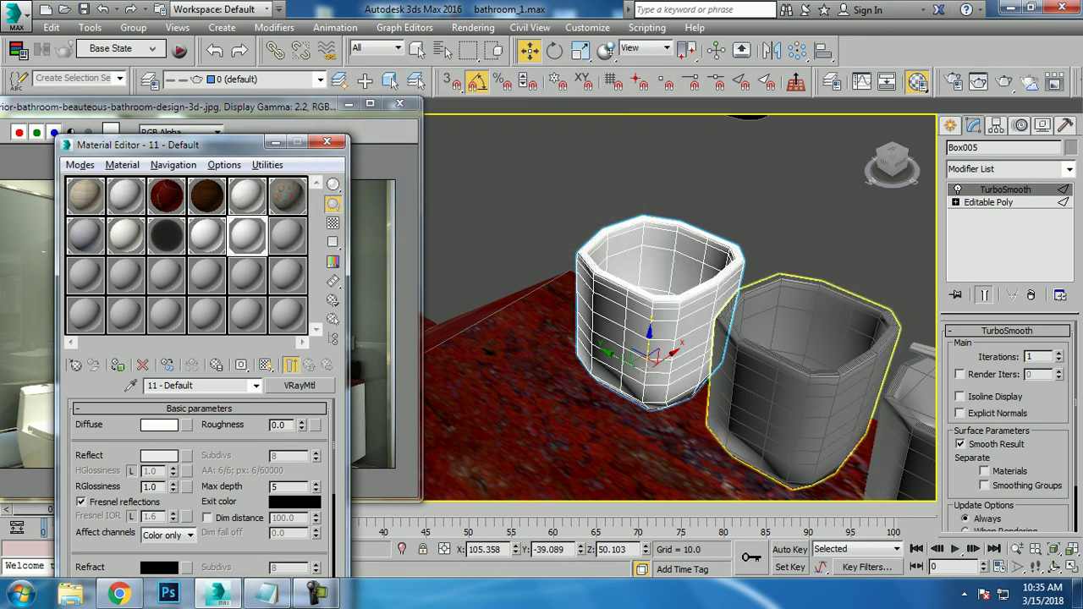
{"action": "left_click", "coordinate": [804, 398]}
Make slot 12 a black-diffuse VRayMtl and apply it, shaded, to cup Box006.
{"action": "left_click", "coordinate": [287, 236]}
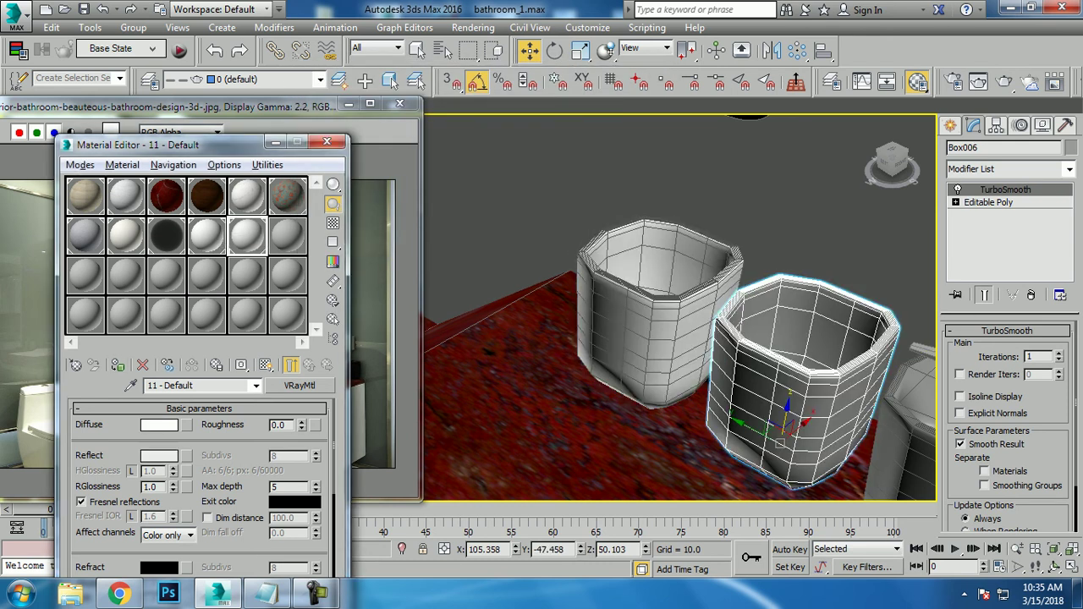
{"action": "left_click", "coordinate": [300, 386]}
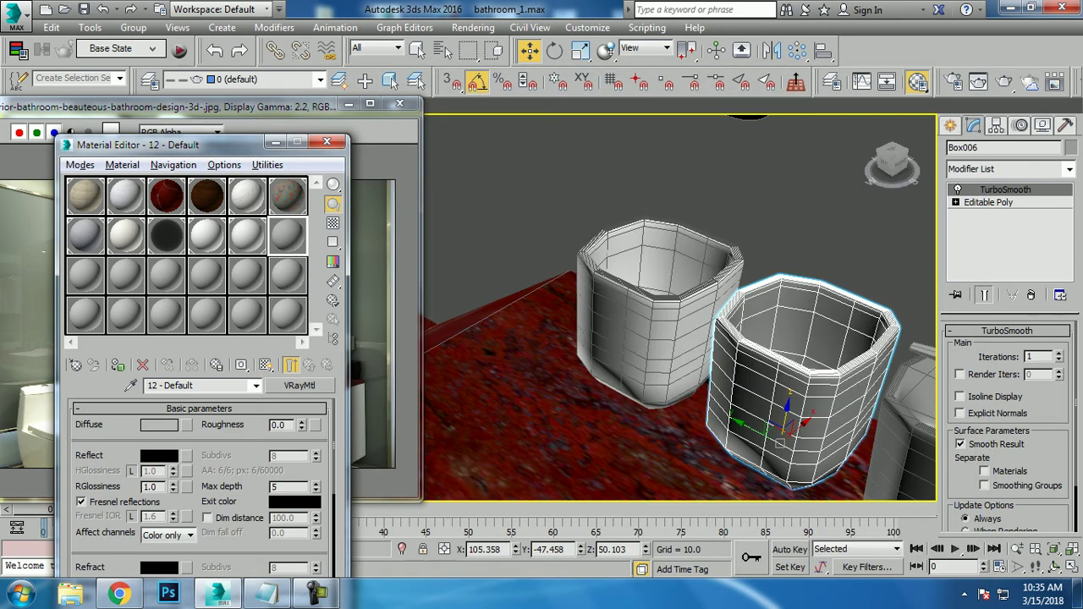
{"action": "left_click", "coordinate": [160, 425]}
{"action": "left_click_drag", "start_coordinate": [469, 165], "coordinate": [469, 103]}
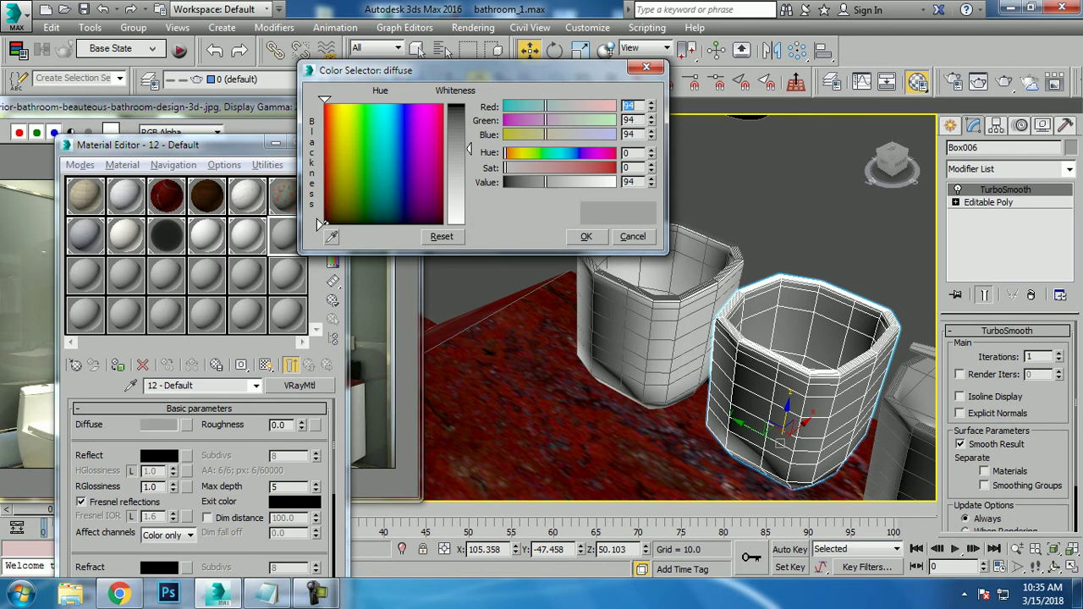
{"action": "left_click", "coordinate": [586, 236]}
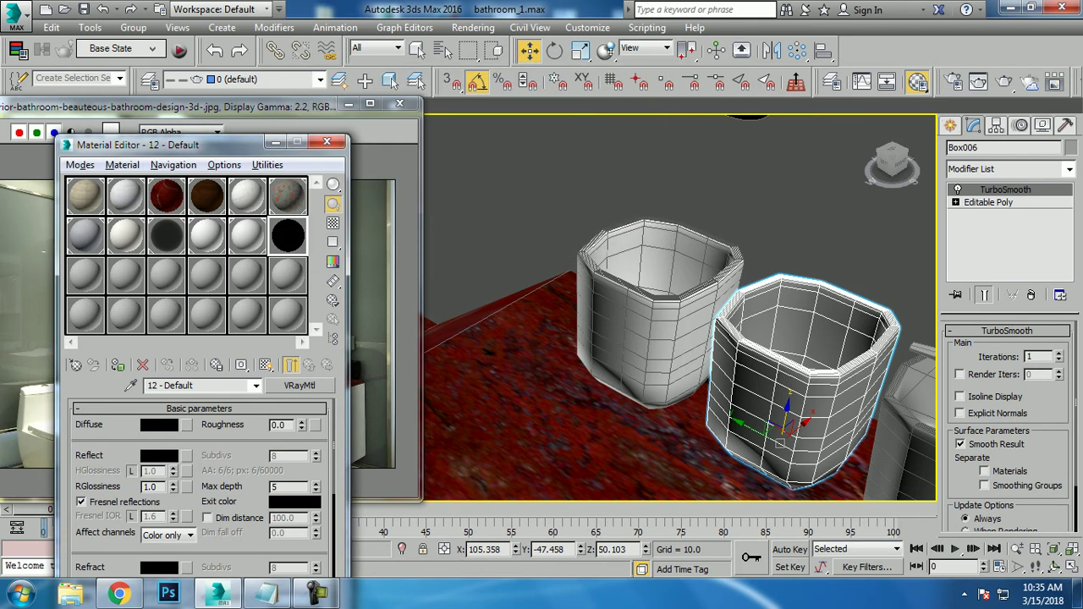
{"action": "left_click", "coordinate": [117, 364]}
{"action": "left_click", "coordinate": [266, 365]}
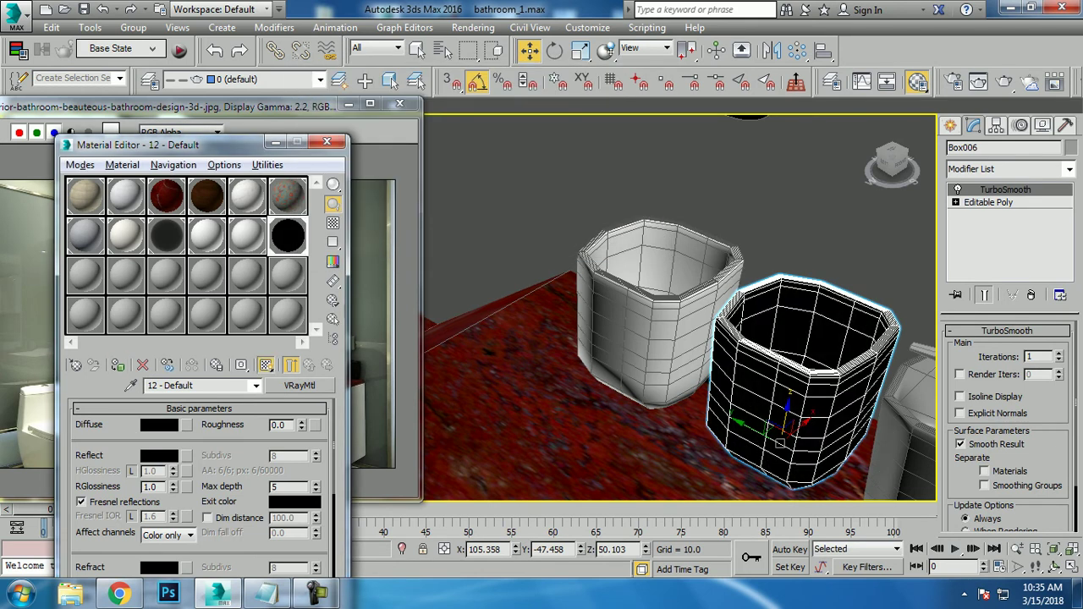
Set slot 12's reflection colour value to 255.
{"action": "left_click", "coordinate": [159, 455]}
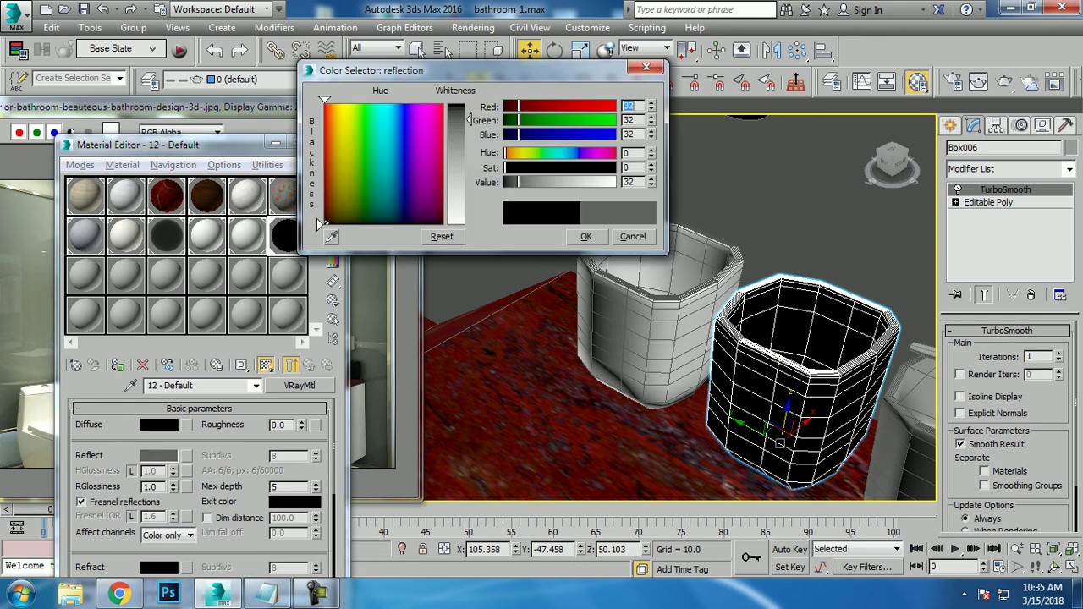
{"action": "type", "text": "255"}
{"action": "key", "text": "Return"}
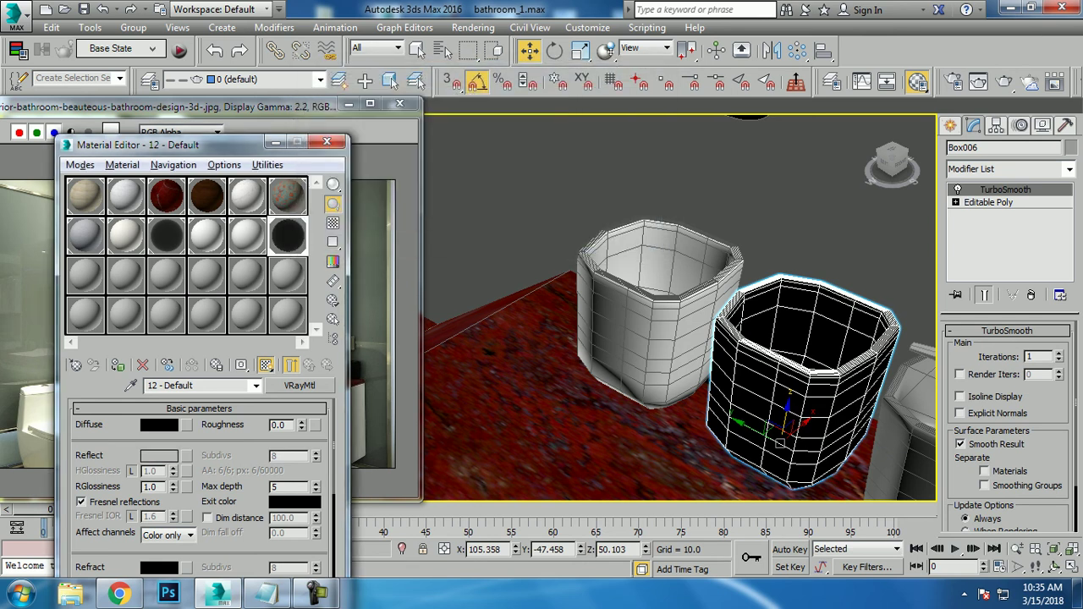
{"action": "middle_click_drag", "start_coordinate": [762, 381], "coordinate": [674, 336]}
{"action": "middle_click_drag", "start_coordinate": [697, 398], "coordinate": [673, 384]}
{"action": "left_click", "coordinate": [823, 467]}
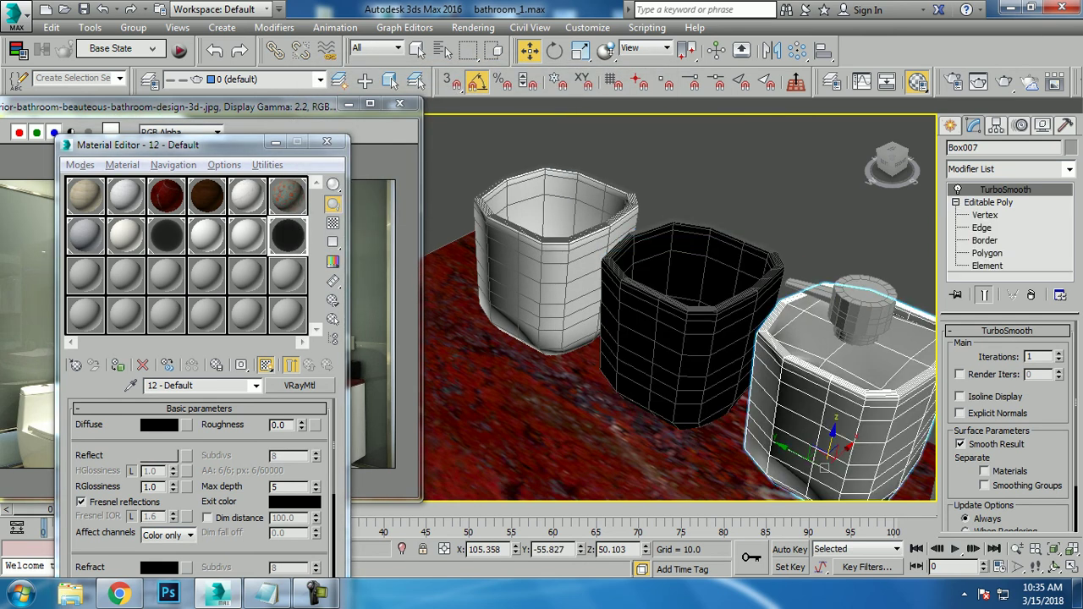
Apply the white slot 11 material to the bottle and black slot 12 to the right cup.
{"action": "left_click", "coordinate": [247, 236]}
{"action": "left_click", "coordinate": [117, 365]}
{"action": "middle_click_drag", "start_coordinate": [682, 381], "coordinate": [576, 347]}
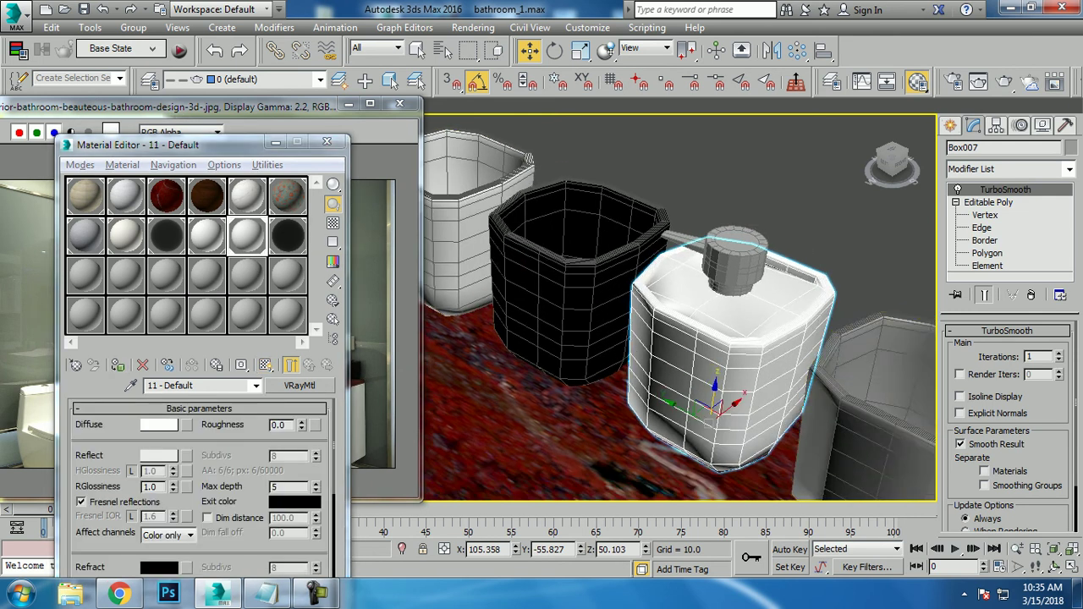
{"action": "left_click", "coordinate": [855, 397]}
{"action": "left_click", "coordinate": [288, 235]}
{"action": "left_click", "coordinate": [117, 365]}
Make material 07 active for bottle cap Cylinder001 and add a UVW Map modifier.
{"action": "left_click", "coordinate": [735, 254]}
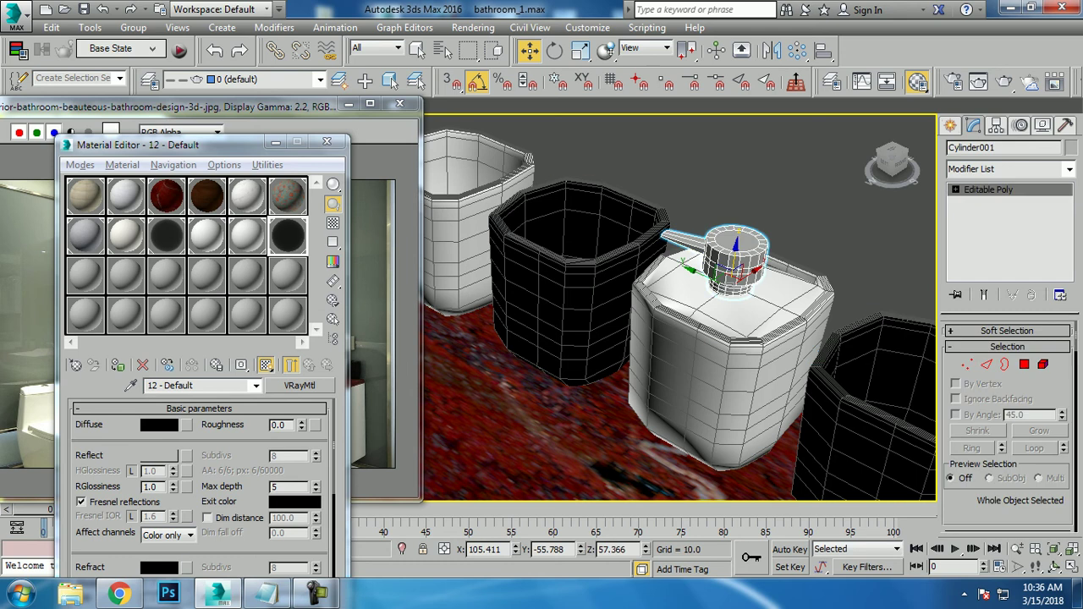
{"action": "left_click", "coordinate": [85, 235]}
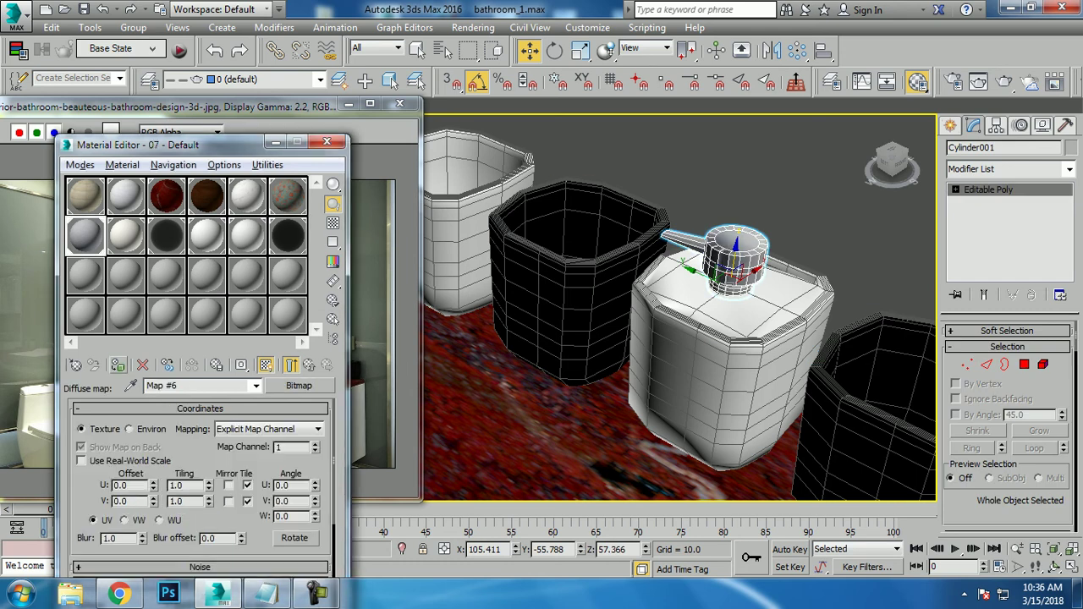
{"action": "left_click", "coordinate": [1069, 170]}
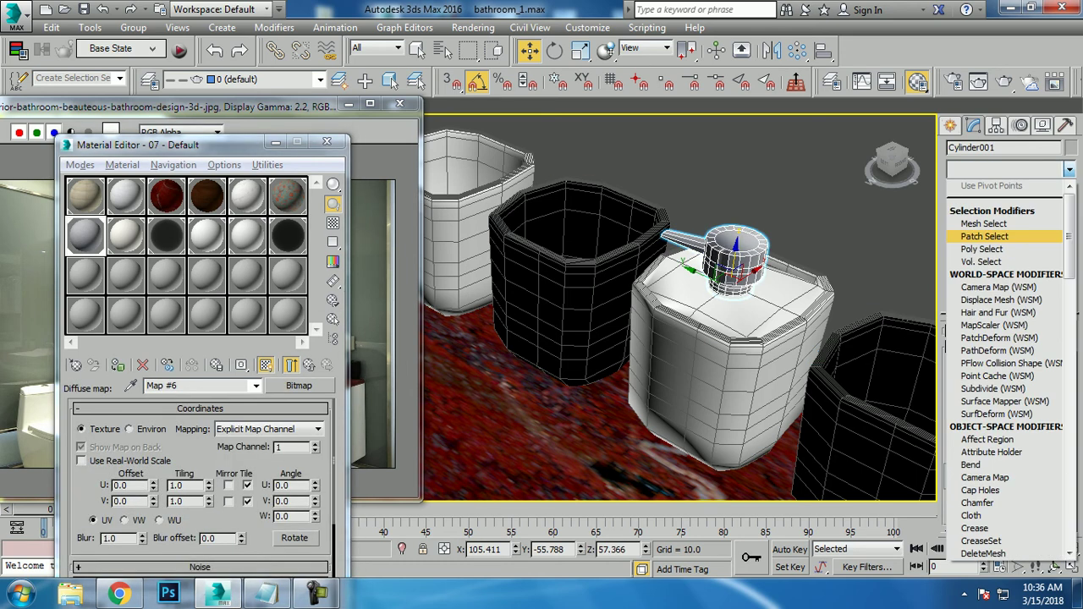
{"action": "key", "text": "u"}
{"action": "key", "text": "v"}
{"action": "key", "text": "w"}
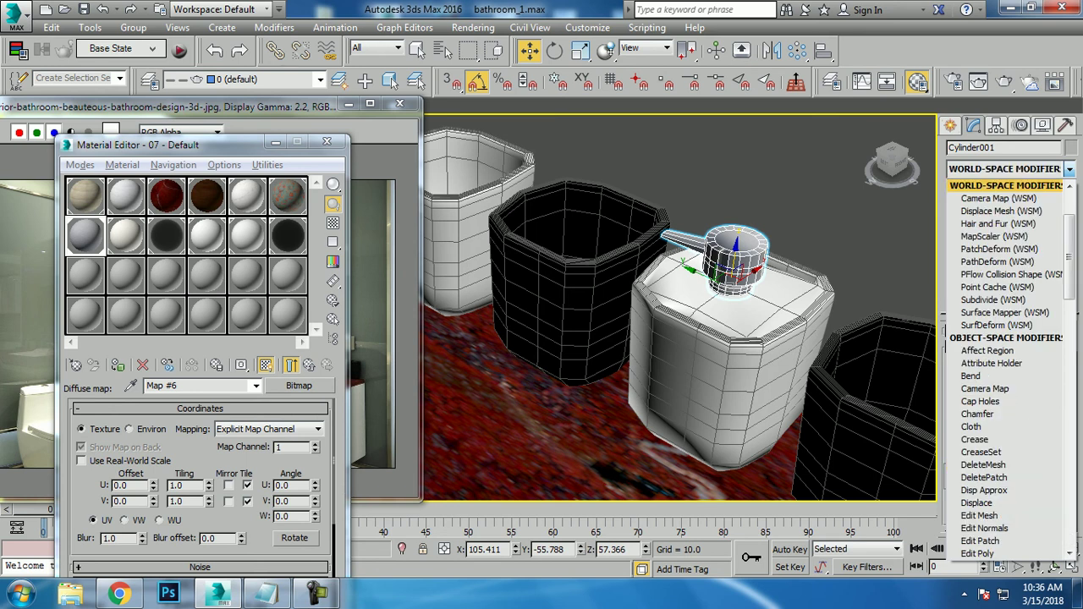
{"action": "key", "text": "m"}
{"action": "key", "text": "p"}
{"action": "key", "text": "p"}
{"action": "key", "text": "u"}
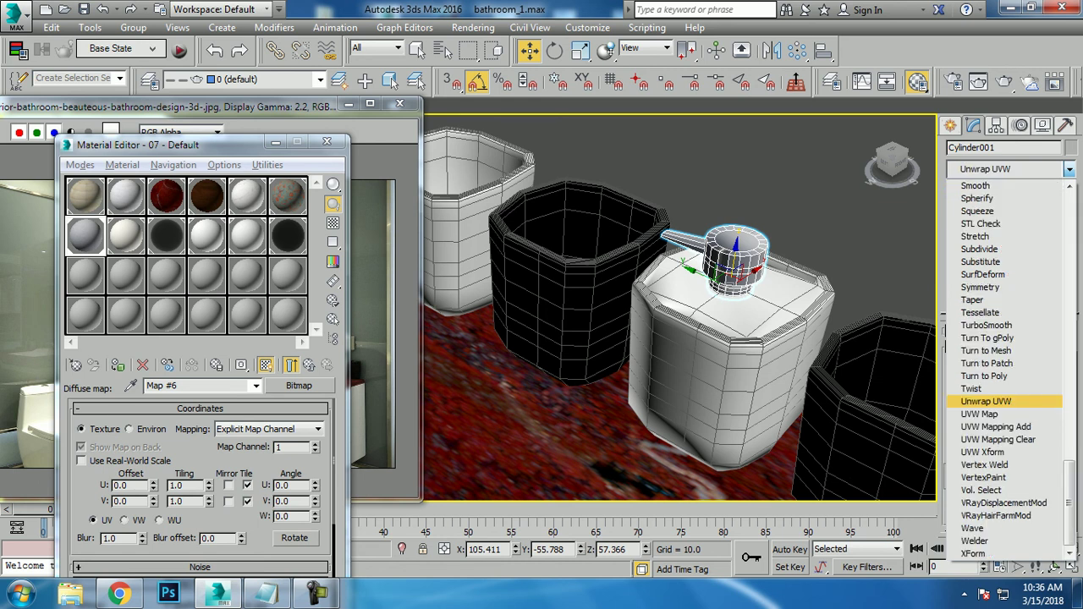
{"action": "key", "text": "u"}
{"action": "key", "text": "Return"}
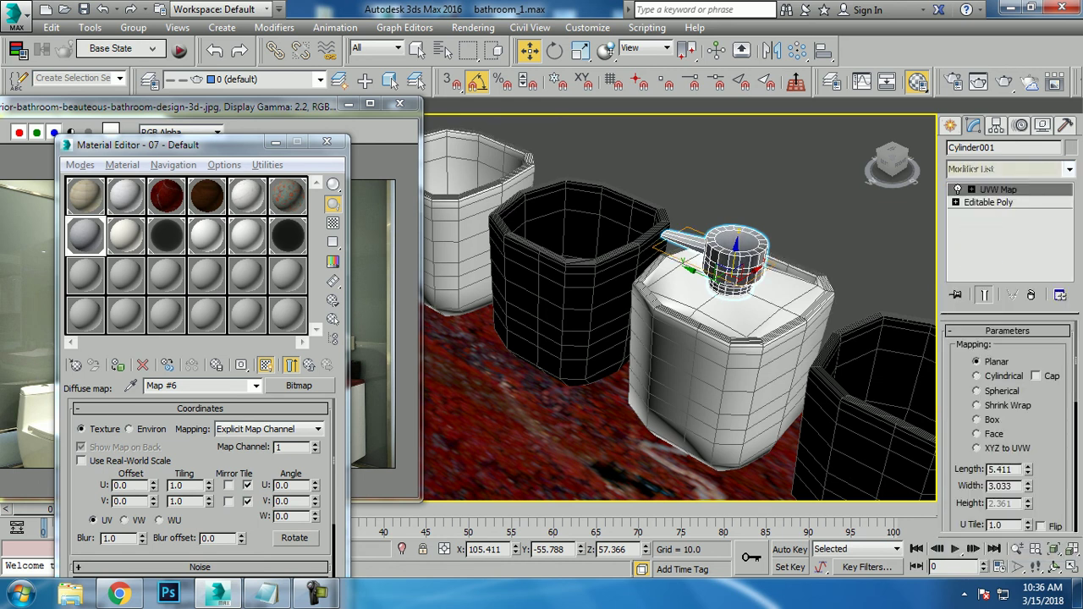
Set the cap's UVW Map to Box projection, pull back to a wide room view, and start a Box primitive.
{"action": "left_click", "coordinate": [976, 419]}
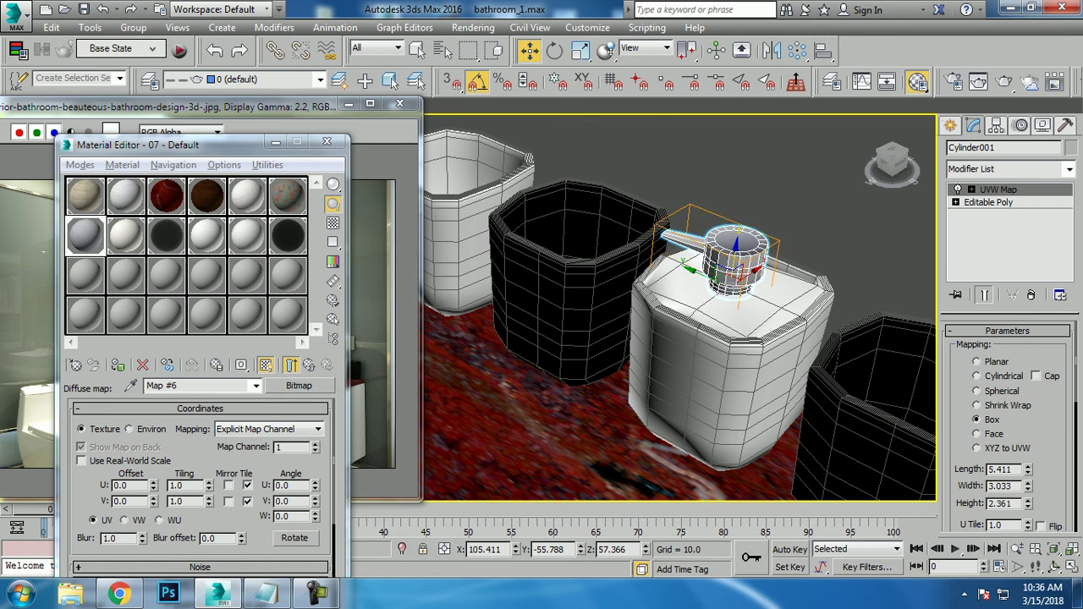
{"action": "mouse_move", "coordinate": [576, 279]}
{"action": "middle_mouse_down", "text": "alt"}
{"action": "mouse_move", "coordinate": [677, 305]}
{"action": "mouse_move", "coordinate": [592, 304]}
{"action": "middle_mouse_up", "text": "alt"}
{"action": "scroll", "coordinate": [677, 305], "scroll_direction": "down", "scroll_amount": 5}
{"action": "scroll", "coordinate": [677, 304], "scroll_direction": "down", "scroll_amount": 3}
{"action": "middle_click_drag", "start_coordinate": [677, 305], "coordinate": [847, 254], "text": "alt"}
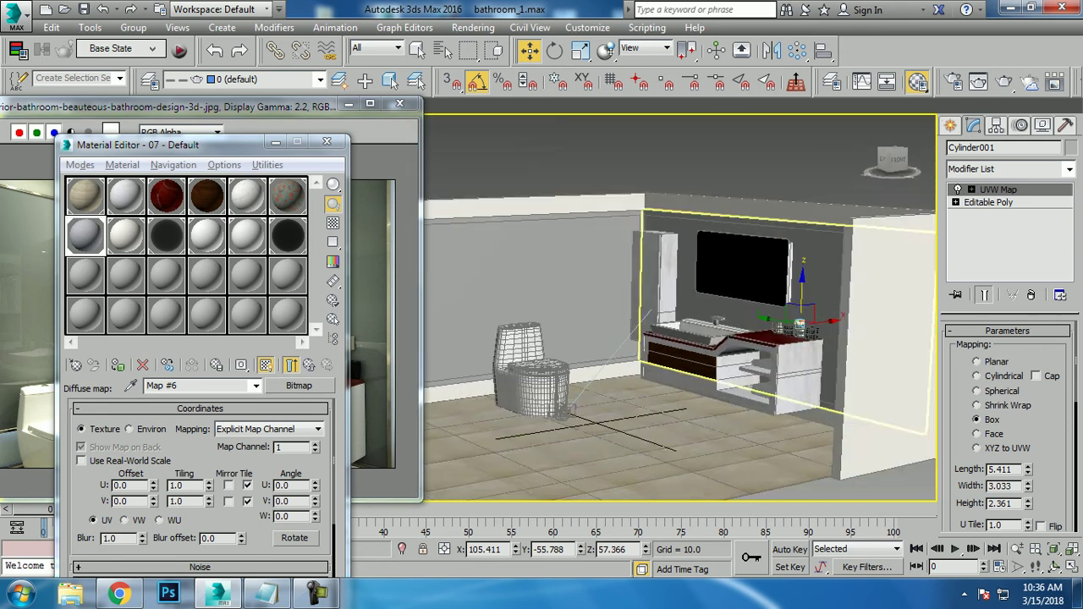
{"action": "scroll", "coordinate": [846, 254], "scroll_direction": "down", "scroll_amount": 2}
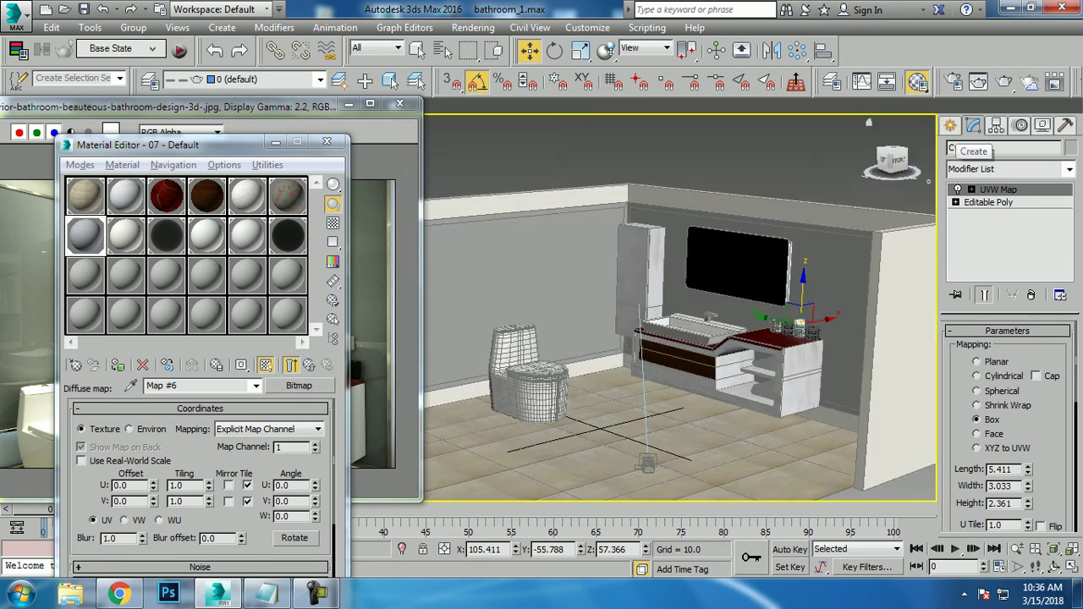
{"action": "left_click", "coordinate": [951, 125]}
{"action": "left_click", "coordinate": [978, 226]}
Maximize the Top view and draw a flat box over the room footprint.
{"action": "key", "text": "alt+w"}
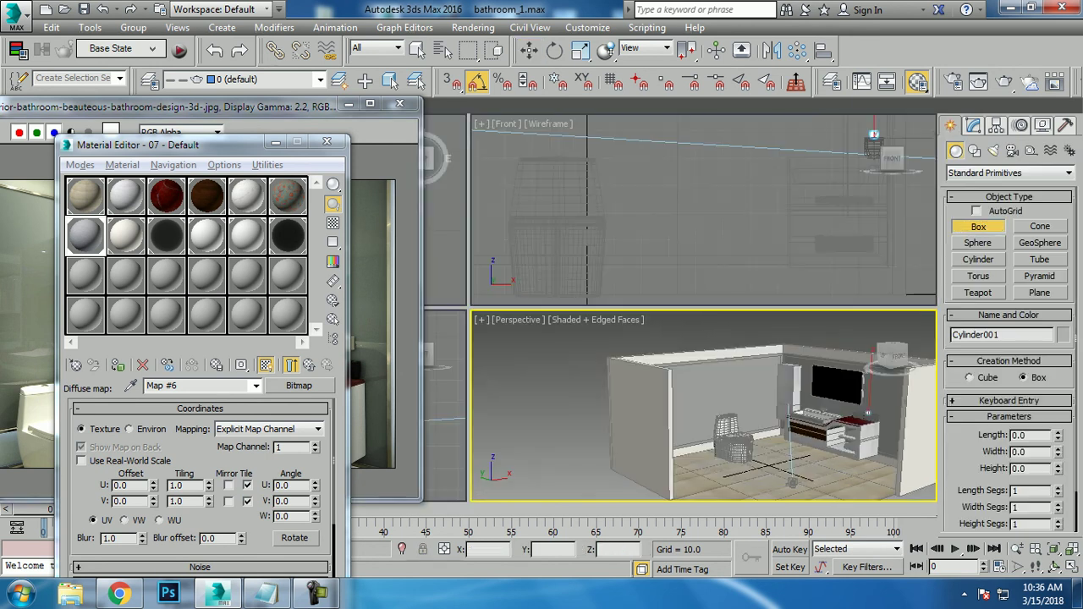
{"action": "key", "text": "alt+w"}
{"action": "scroll", "coordinate": [770, 272], "scroll_direction": "down", "scroll_amount": 5}
{"action": "scroll", "coordinate": [770, 273], "scroll_direction": "up", "scroll_amount": 3}
{"action": "scroll", "coordinate": [761, 265], "scroll_direction": "up", "scroll_amount": 2}
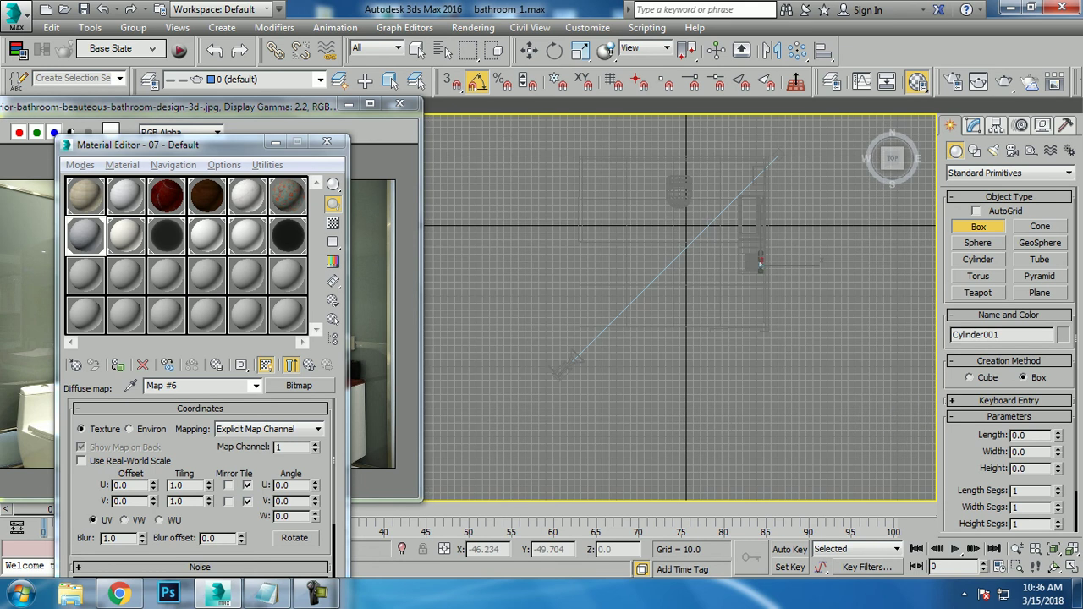
{"action": "mouse_move", "coordinate": [576, 153]}
{"action": "left_mouse_down"}
{"action": "mouse_move", "coordinate": [605, 217]}
{"action": "mouse_move", "coordinate": [720, 339]}
{"action": "mouse_move", "coordinate": [770, 337]}
{"action": "left_mouse_up"}
Raise the new slab Box011 along Z to ceiling height in the Perspective view.
{"action": "key", "text": "w"}
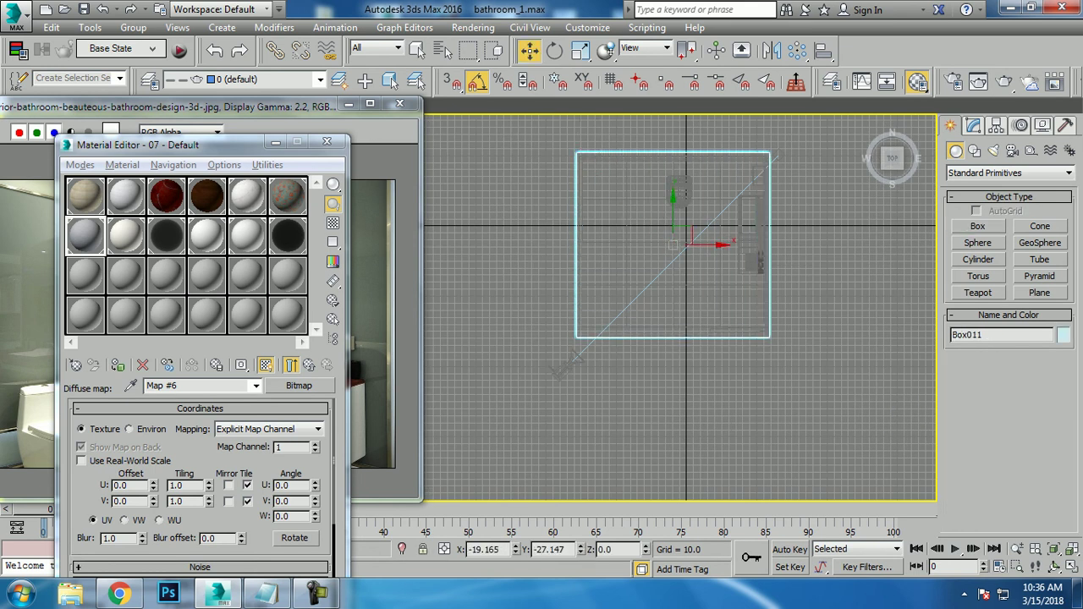
{"action": "key", "text": "alt+w"}
{"action": "key", "text": "r"}
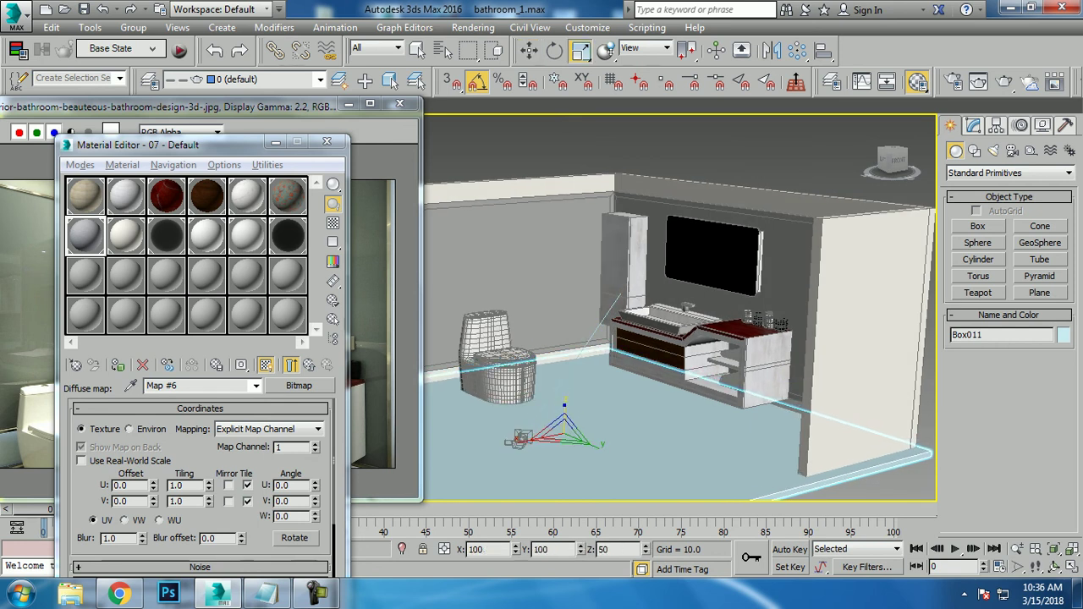
{"action": "key", "text": "w"}
{"action": "left_click_drag", "start_coordinate": [565, 398], "coordinate": [569, 170]}
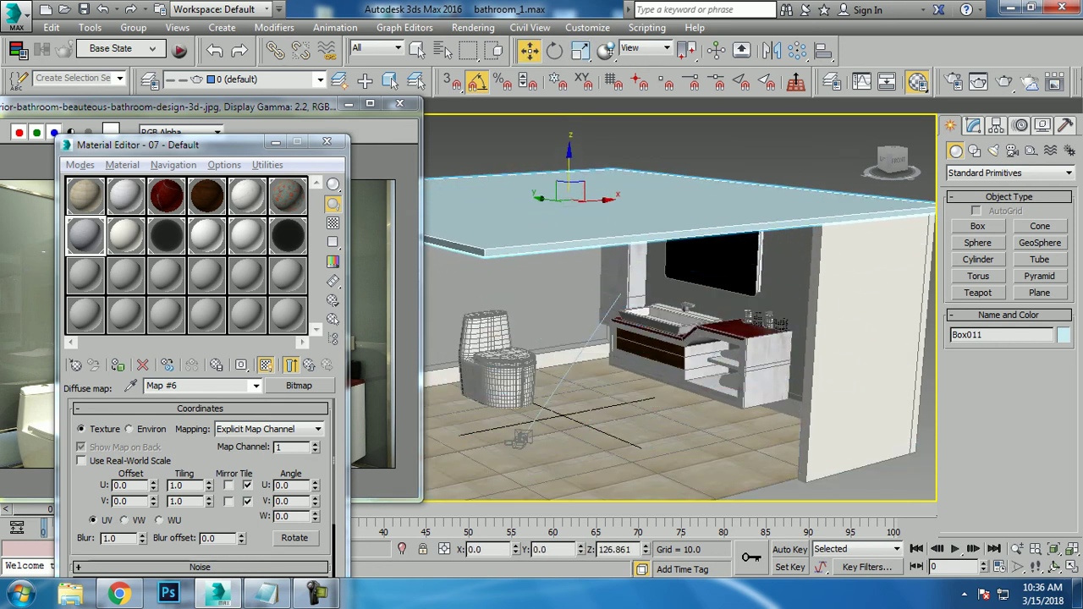
{"action": "middle_click_drag", "start_coordinate": [569, 191], "coordinate": [568, 245], "text": "alt"}
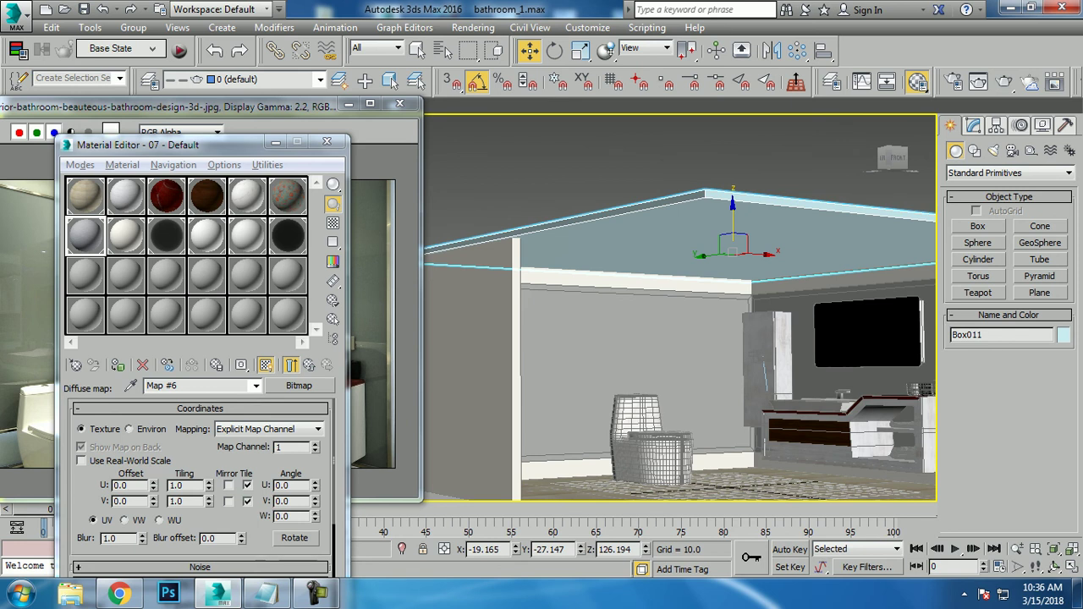
{"action": "left_click", "coordinate": [125, 235]}
With slot 08 active, select mirror Box004 and open the V-Ray Adv Render Setup dialog.
{"action": "left_click", "coordinate": [118, 365]}
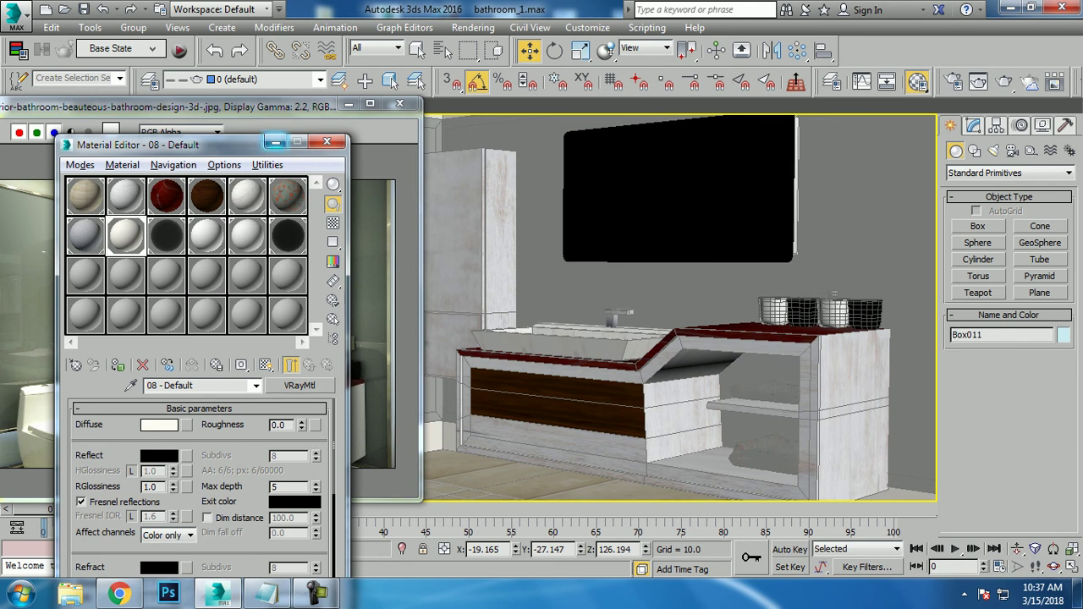
{"action": "left_click", "coordinate": [764, 245]}
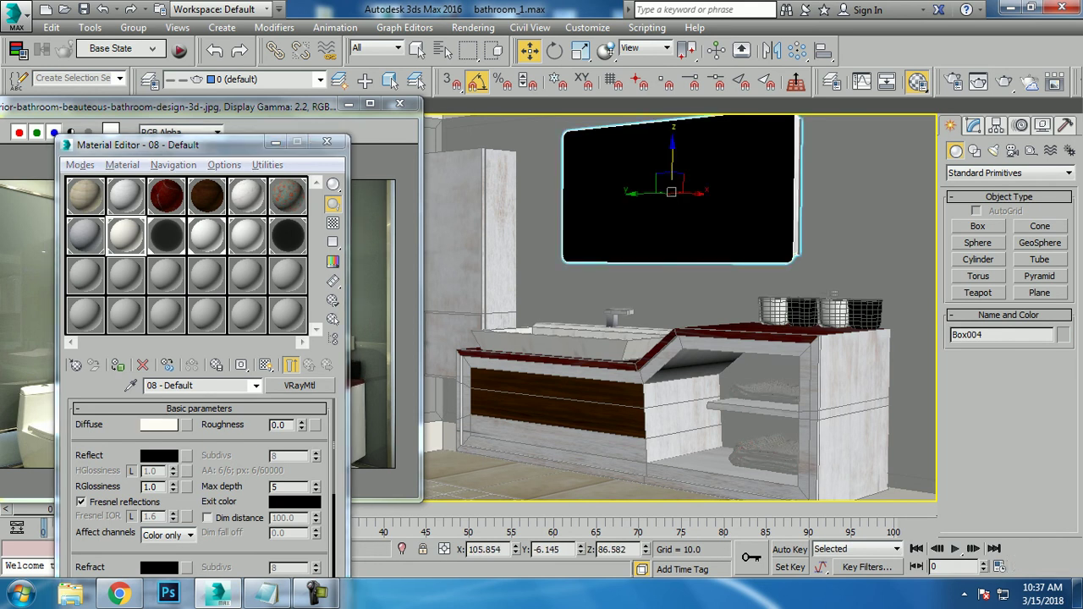
{"action": "scroll", "coordinate": [764, 245], "scroll_direction": "down", "scroll_amount": 5}
{"action": "scroll", "coordinate": [652, 245], "scroll_direction": "up", "scroll_amount": 5}
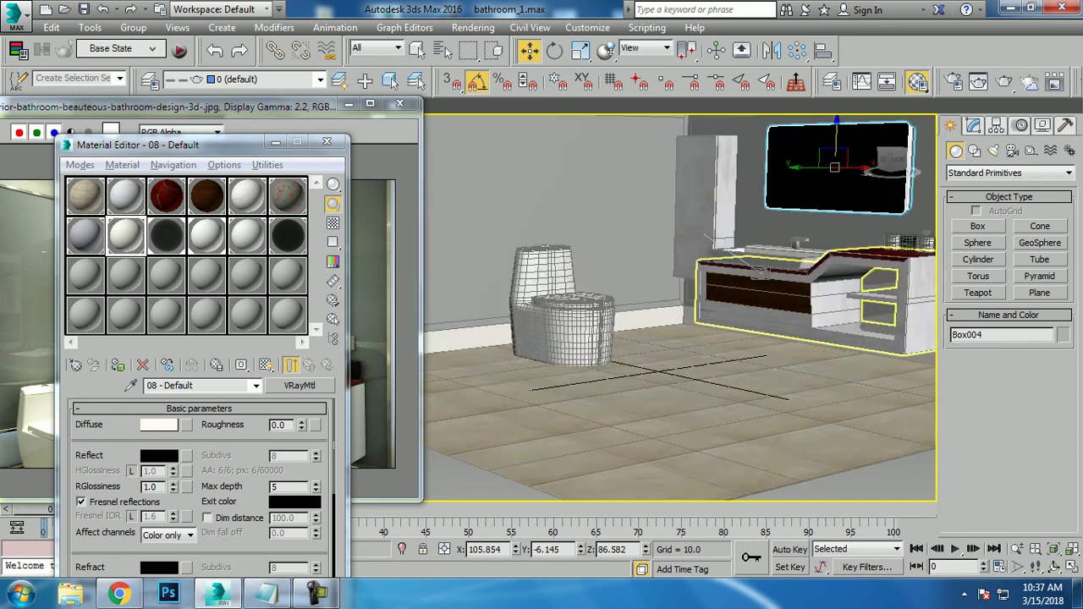
{"action": "scroll", "coordinate": [713, 362], "scroll_direction": "up", "scroll_amount": 2}
{"action": "scroll", "coordinate": [714, 363], "scroll_direction": "down", "scroll_amount": 2}
{"action": "scroll", "coordinate": [713, 363], "scroll_direction": "down", "scroll_amount": 3}
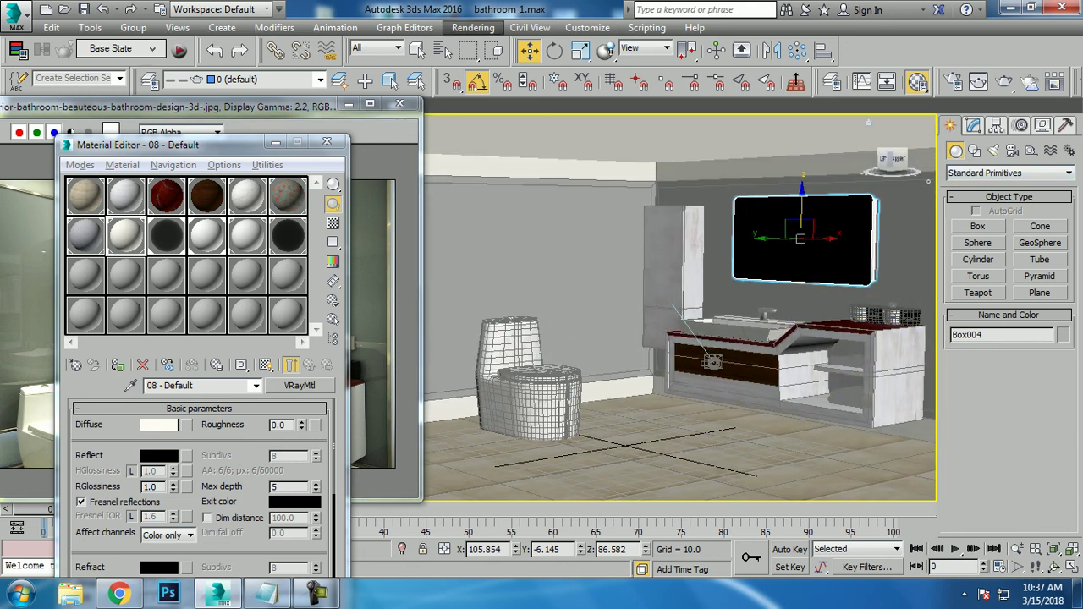
{"action": "left_click", "coordinate": [473, 27]}
{"action": "left_click", "coordinate": [508, 99]}
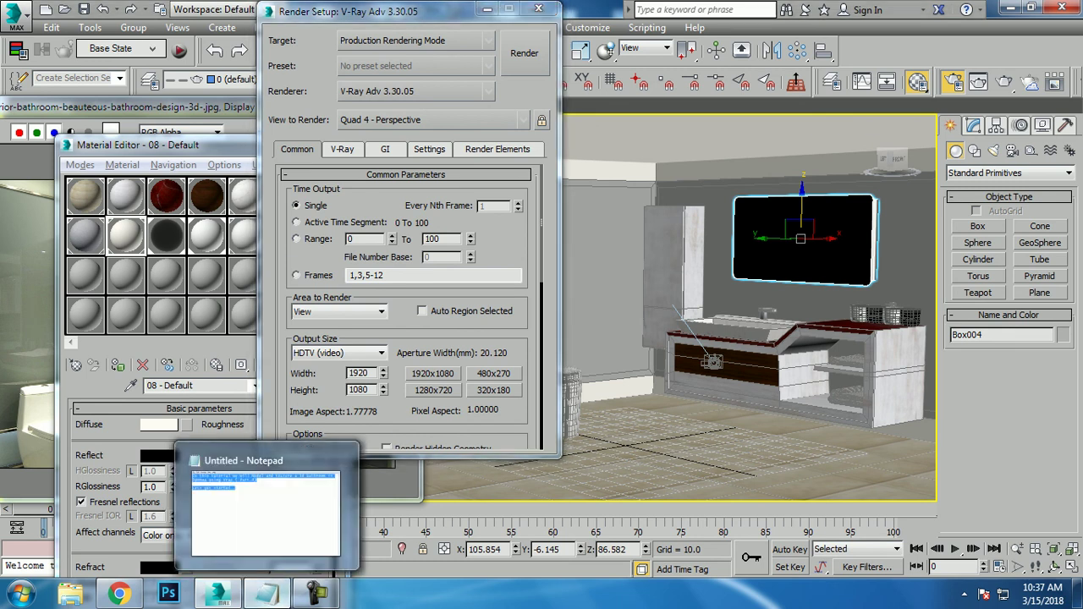
Add "Thanks for watching.. continue to part 5" after the intro lines in Notepad.
{"action": "left_click", "coordinate": [266, 592]}
{"action": "left_click", "coordinate": [348, 199]}
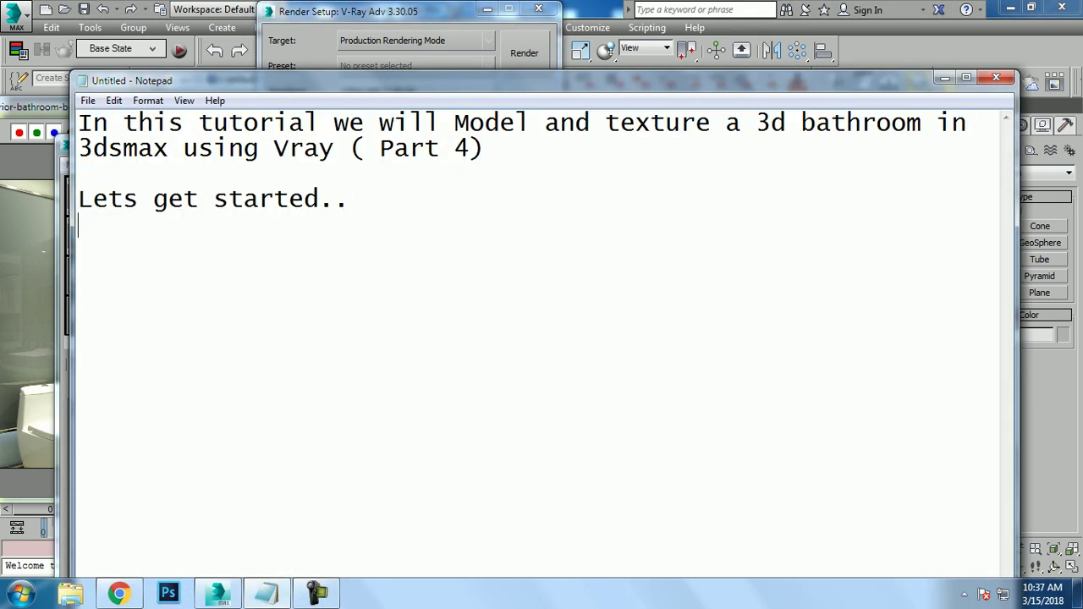
{"action": "type", "text": "Thanks for watching"}
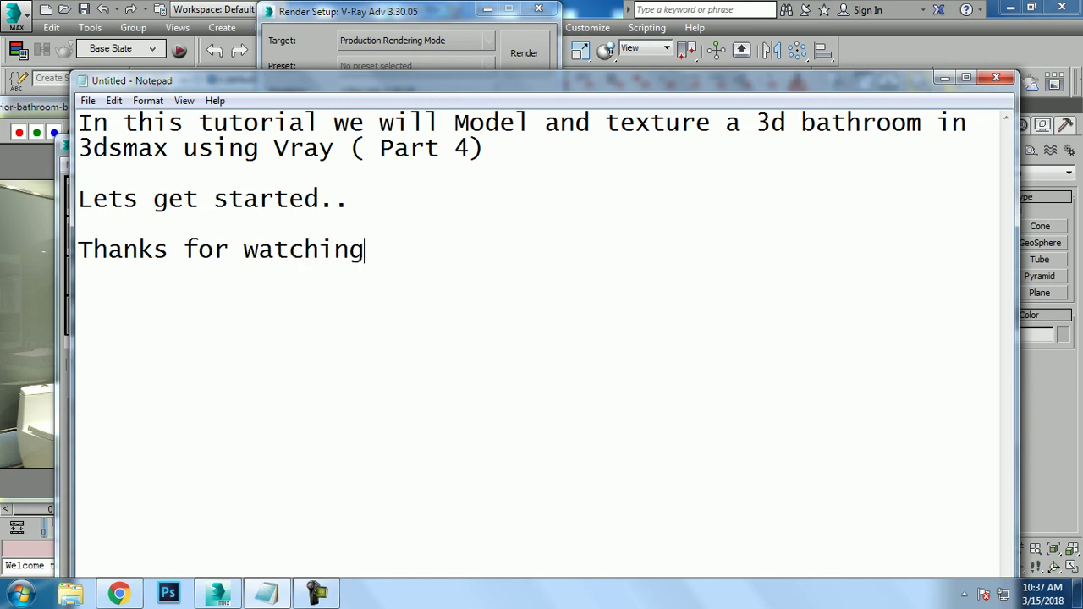
{"action": "type", "text": "..  continue to part 5"}
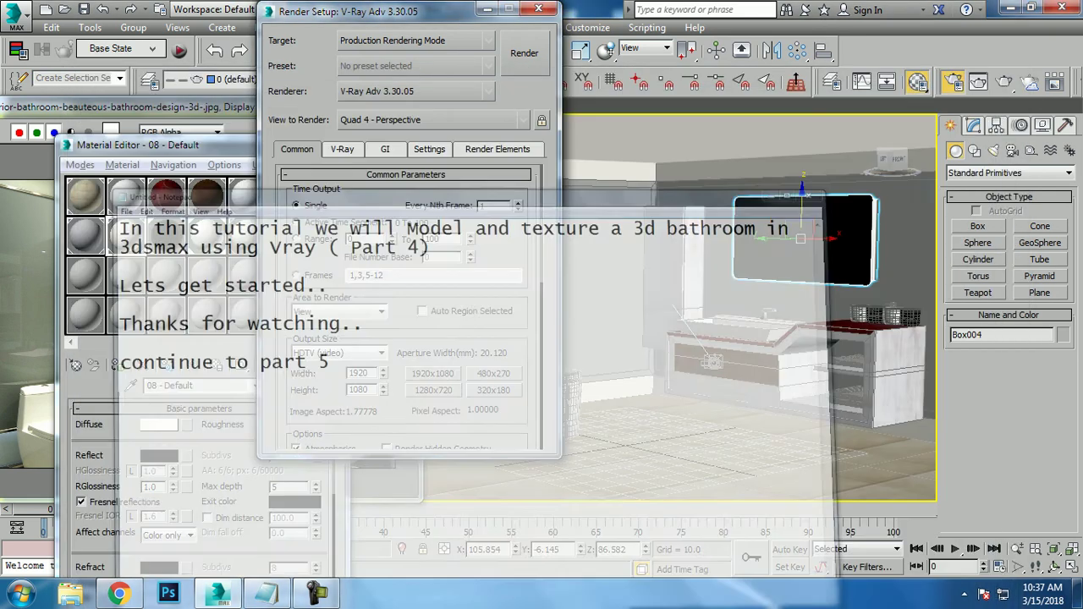